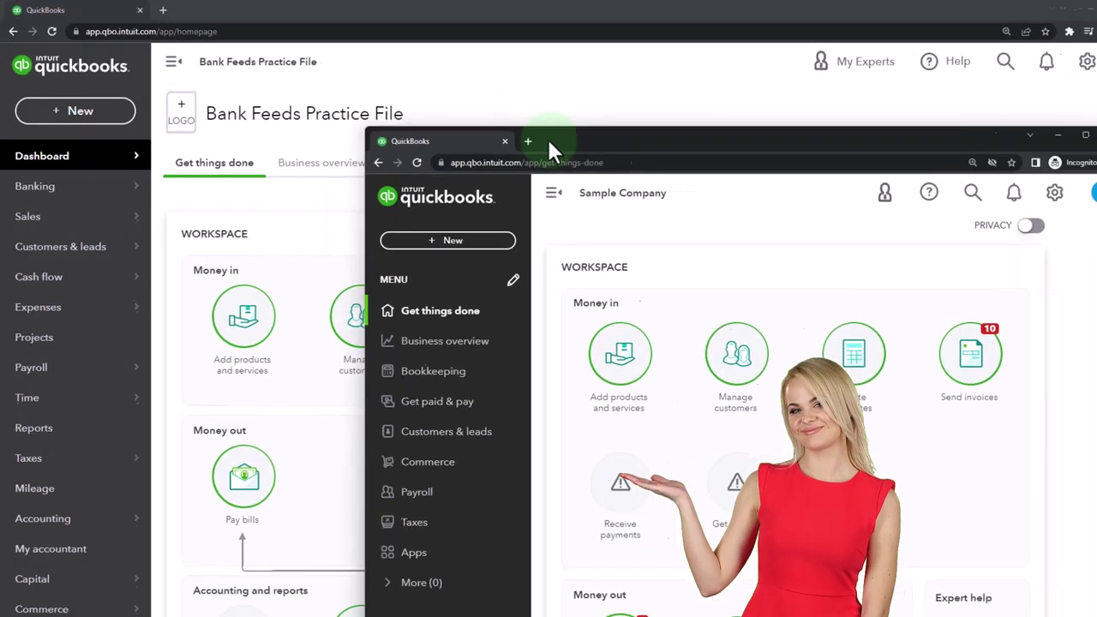
Step: Reposition the Sample Company window over the Bank Feeds Practice File and open the incognito browser's options menu
drag(548, 139, 449, 146)
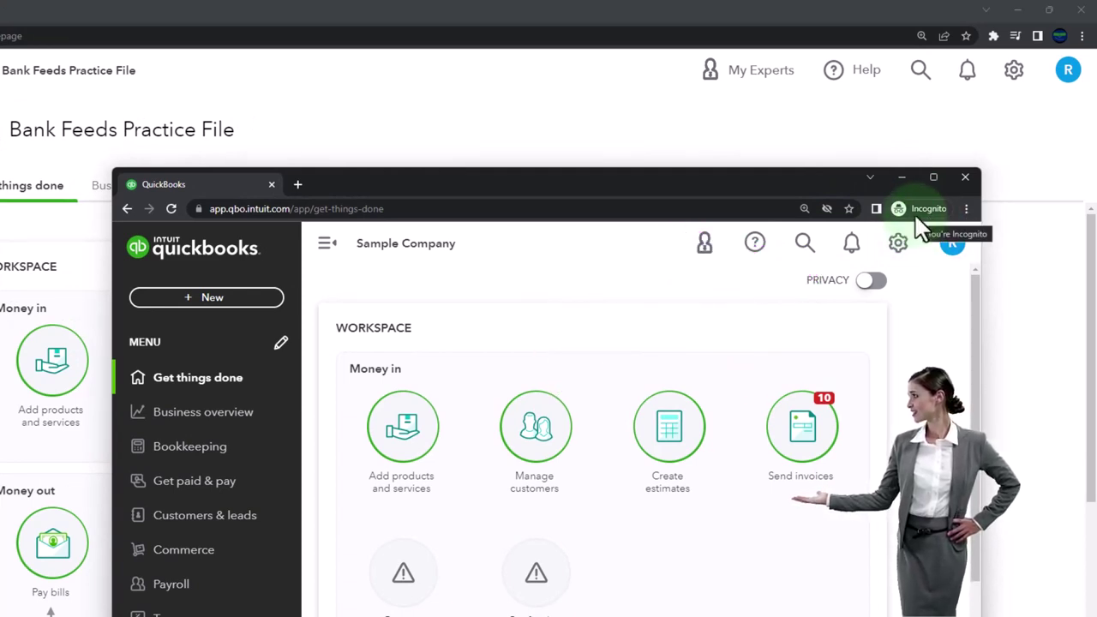
click(965, 208)
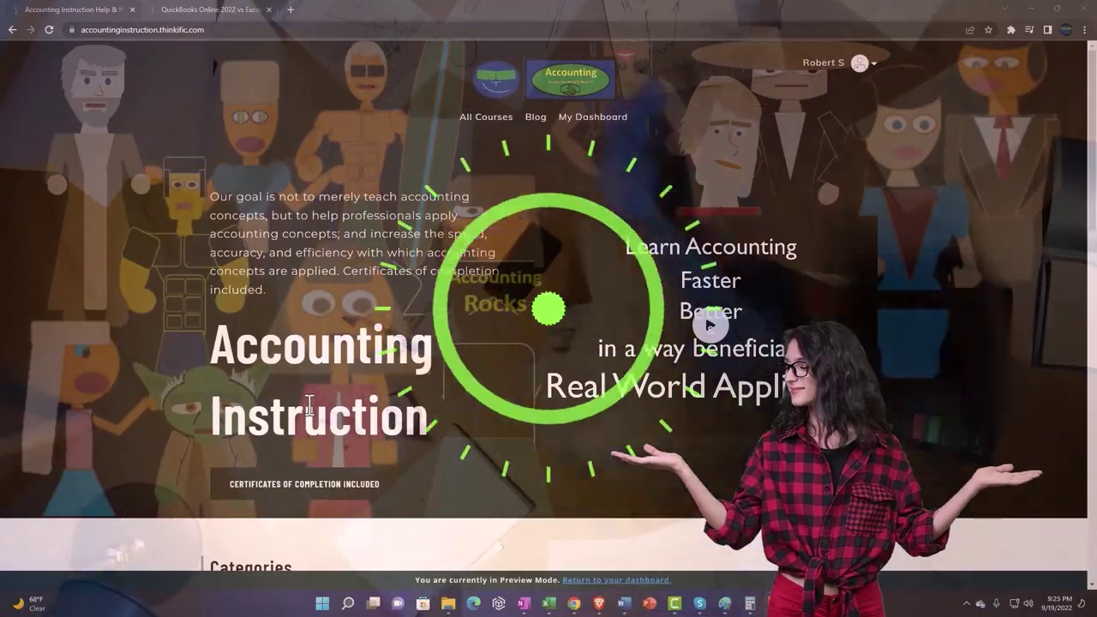
Step: Look through the Accounting Instruction course categories and the lesson sections of the QuickBooks Online 2022 vs Excel course
scroll(151, 466, down, 6)
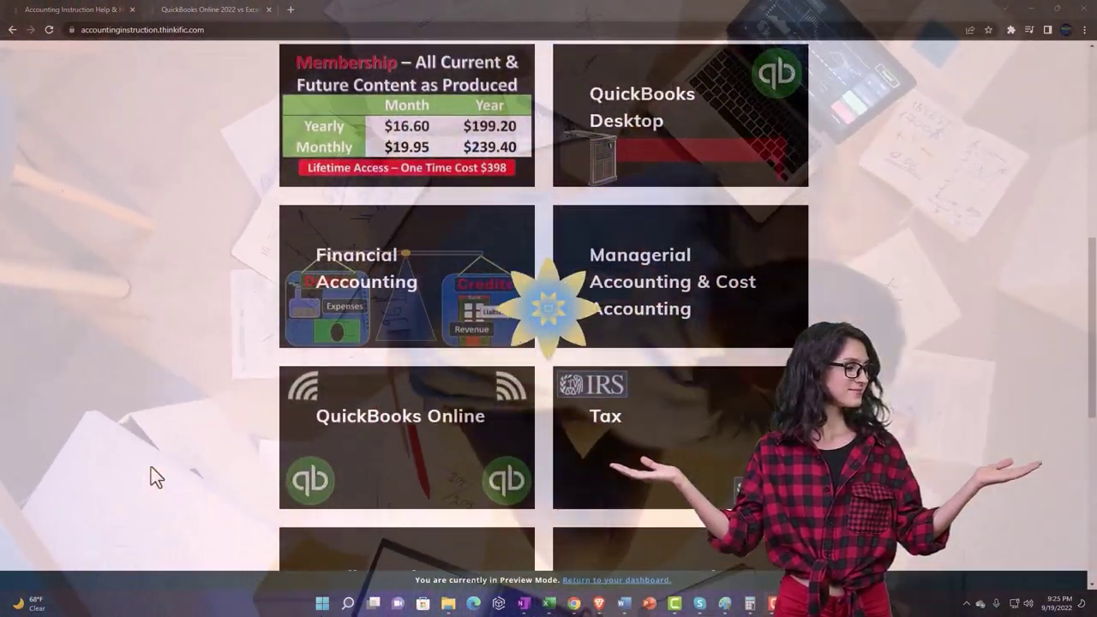
scroll(150, 468, down, 4)
scroll(150, 468, down, 2)
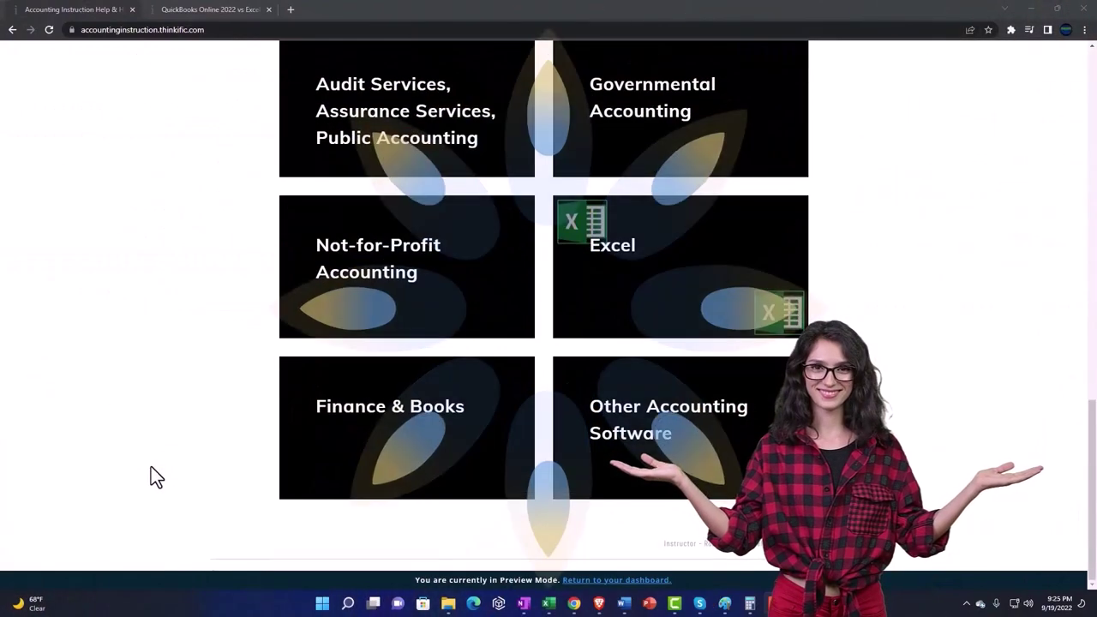
click(195, 10)
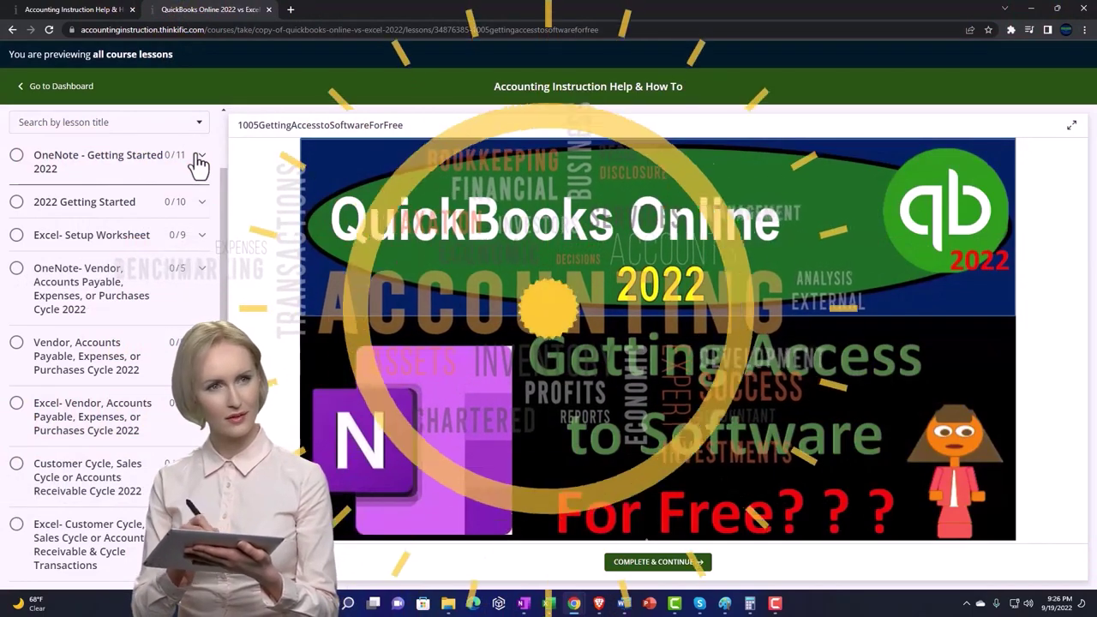
click(199, 163)
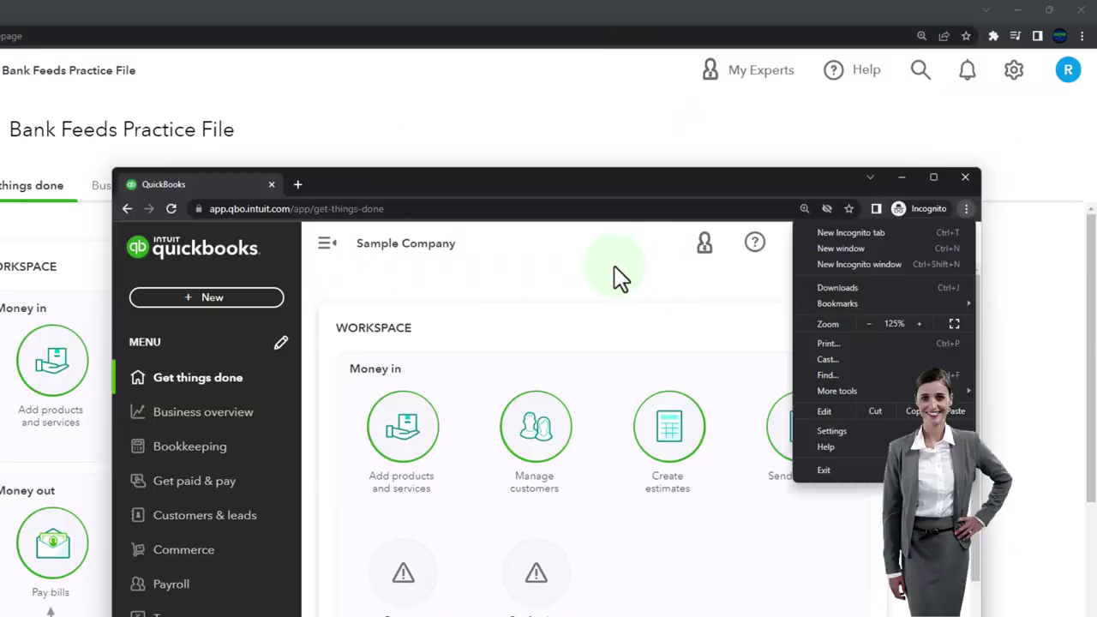
Step: Dismiss the browser options menu and move the Sample Company window aside to uncover the Bank Feeds Practice File
click(533, 276)
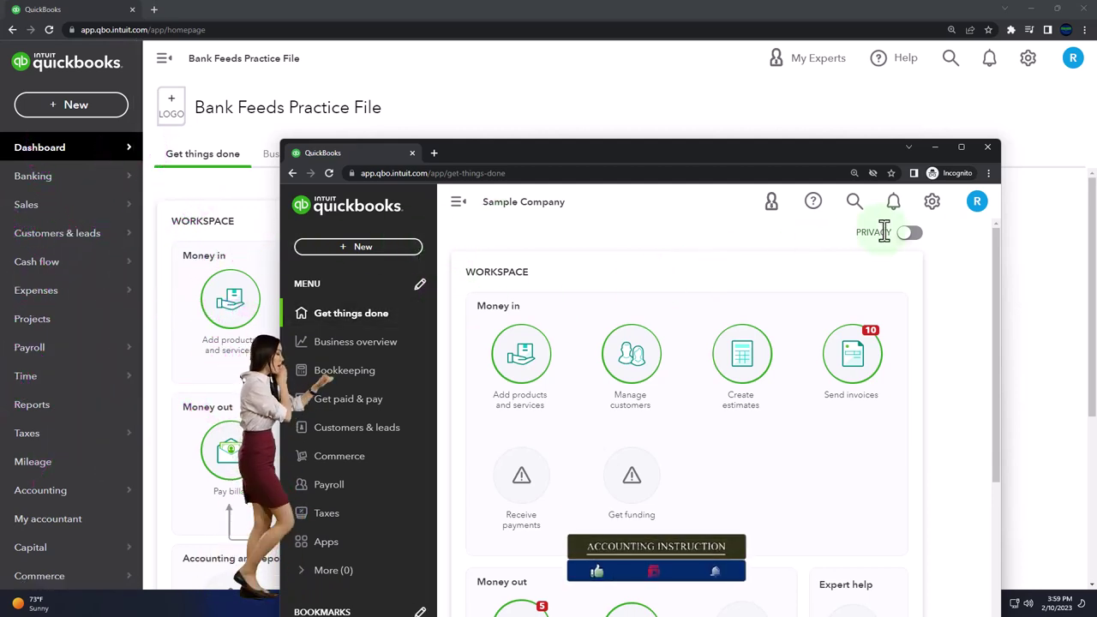
click(931, 201)
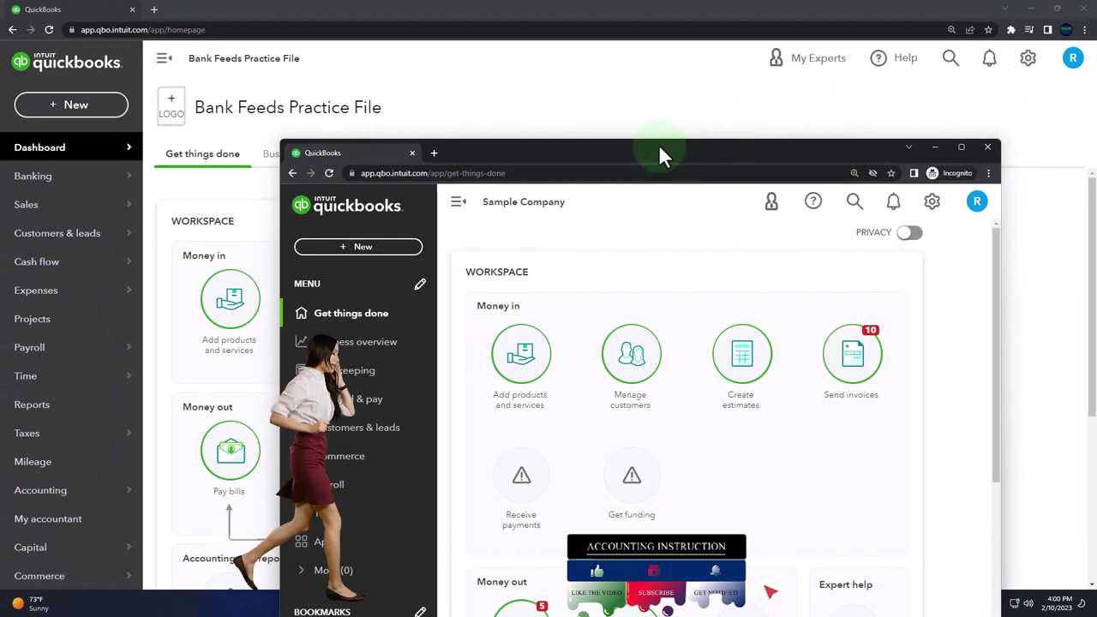
drag(669, 86, 1096, 86)
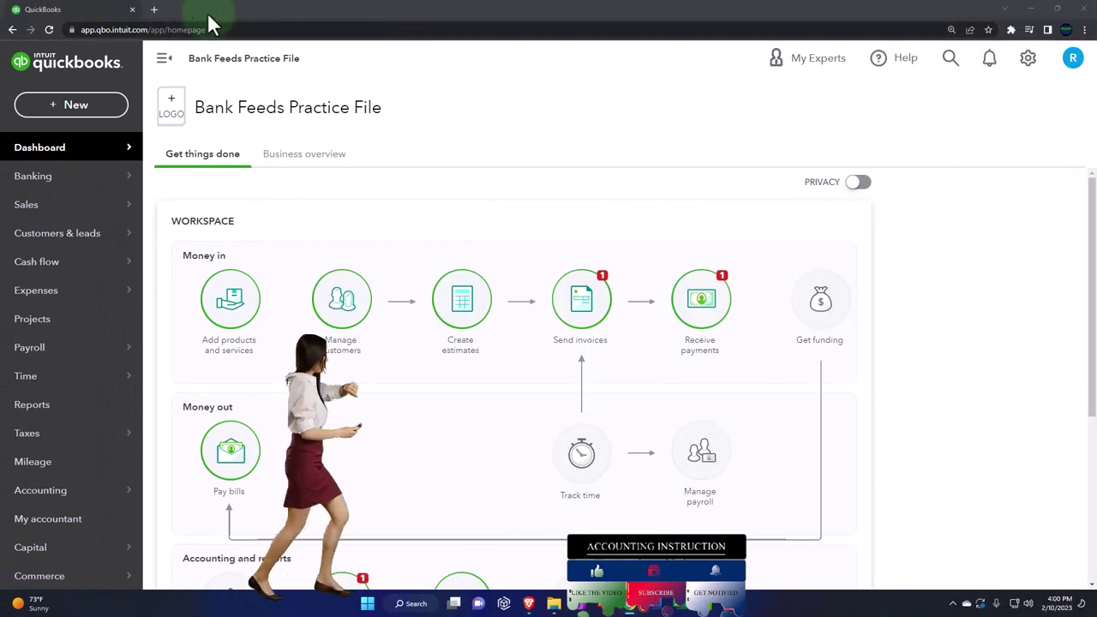
Step: Duplicate the Bank Feeds Practice File browser tab twice for a total of three tabs
right_click(95, 9)
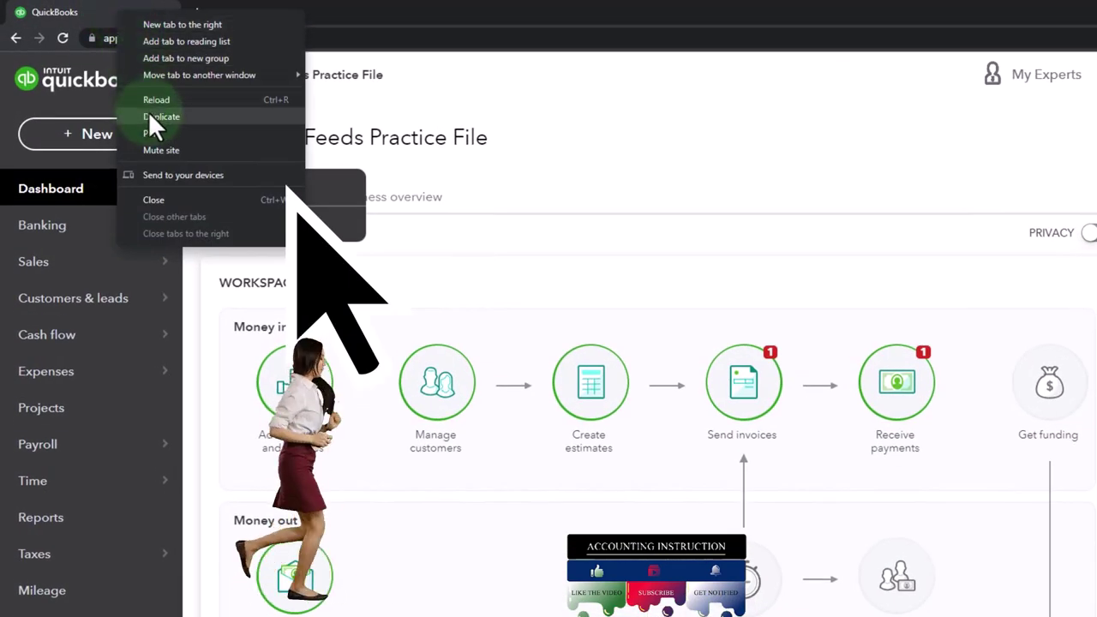
click(215, 133)
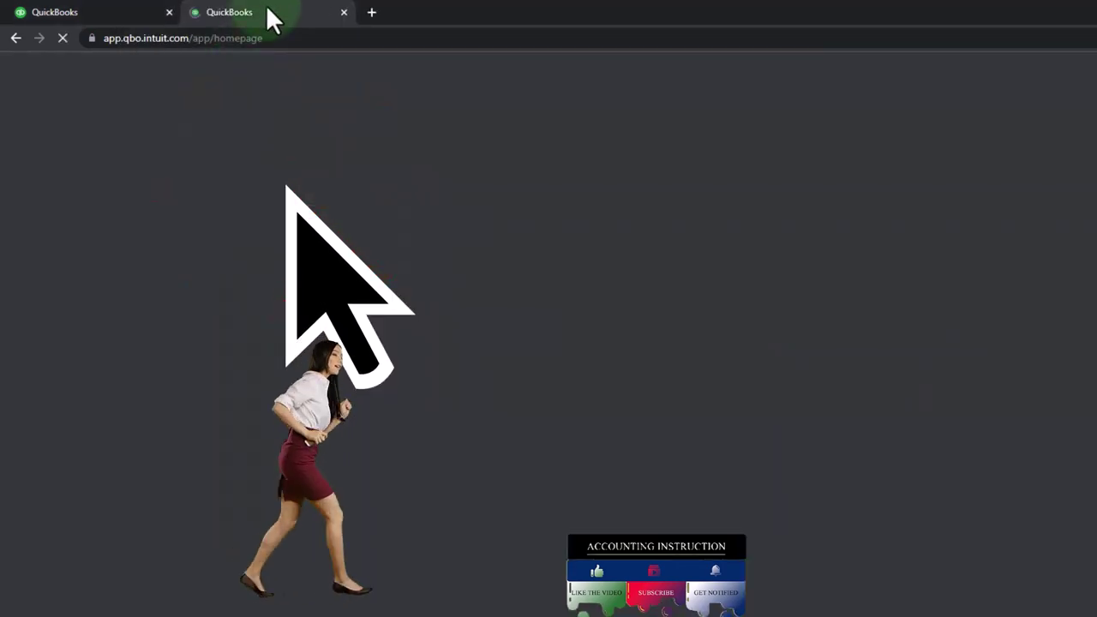
right_click(266, 10)
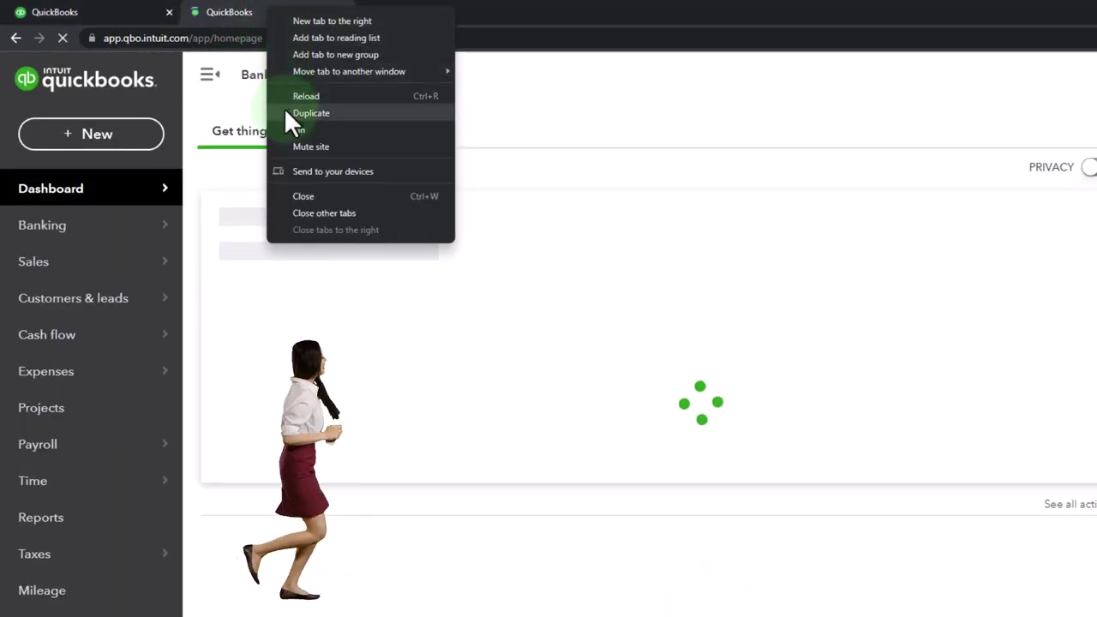
click(355, 112)
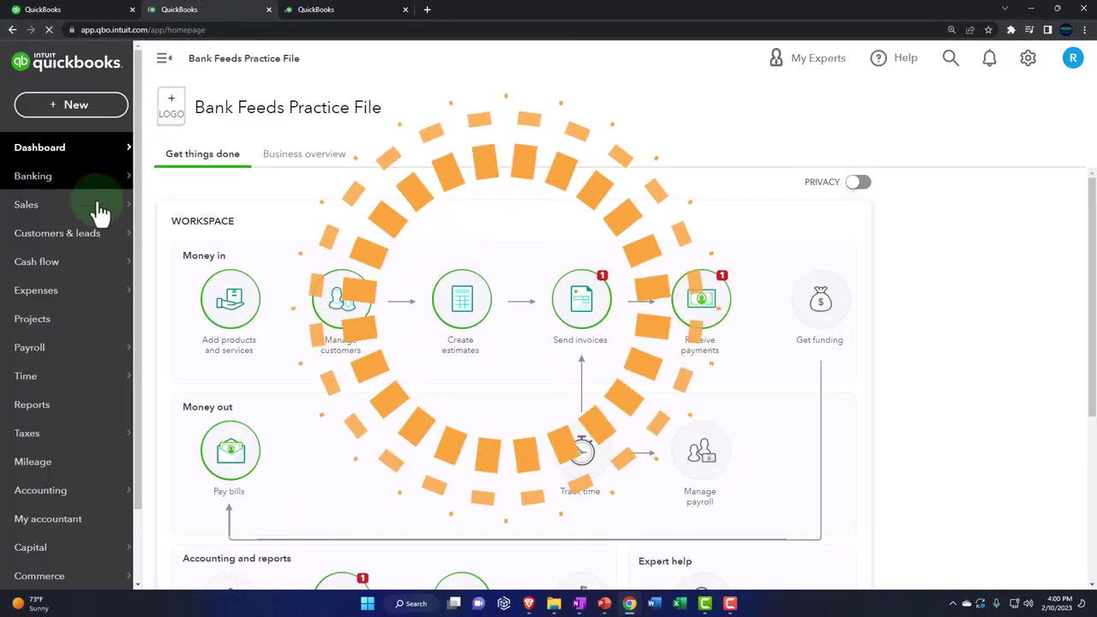
Step: Open the Balance Sheet report from the reports list in the second browser tab
click(64, 410)
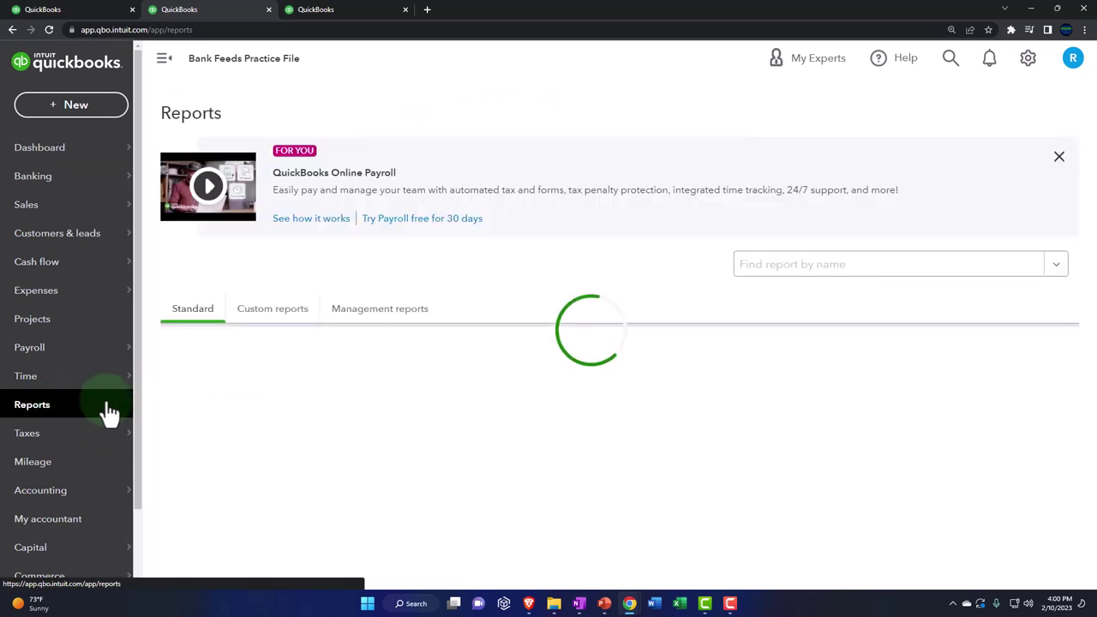
click(262, 445)
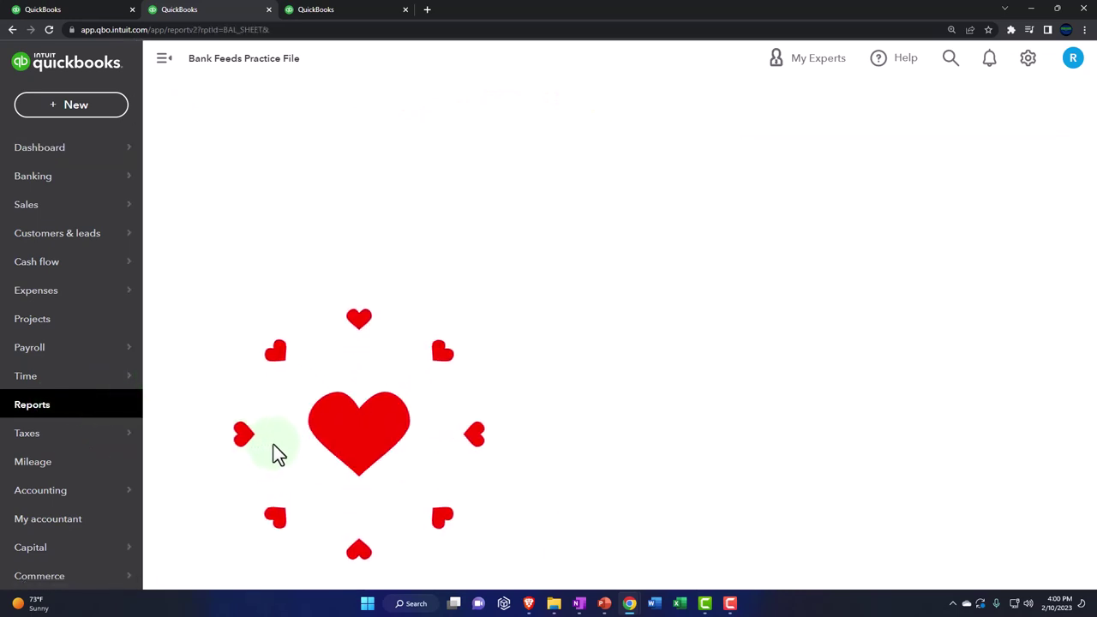
Step: Bring the Sample Company window into view and open Reports under Business overview
drag(1096, 265, 453, 7)
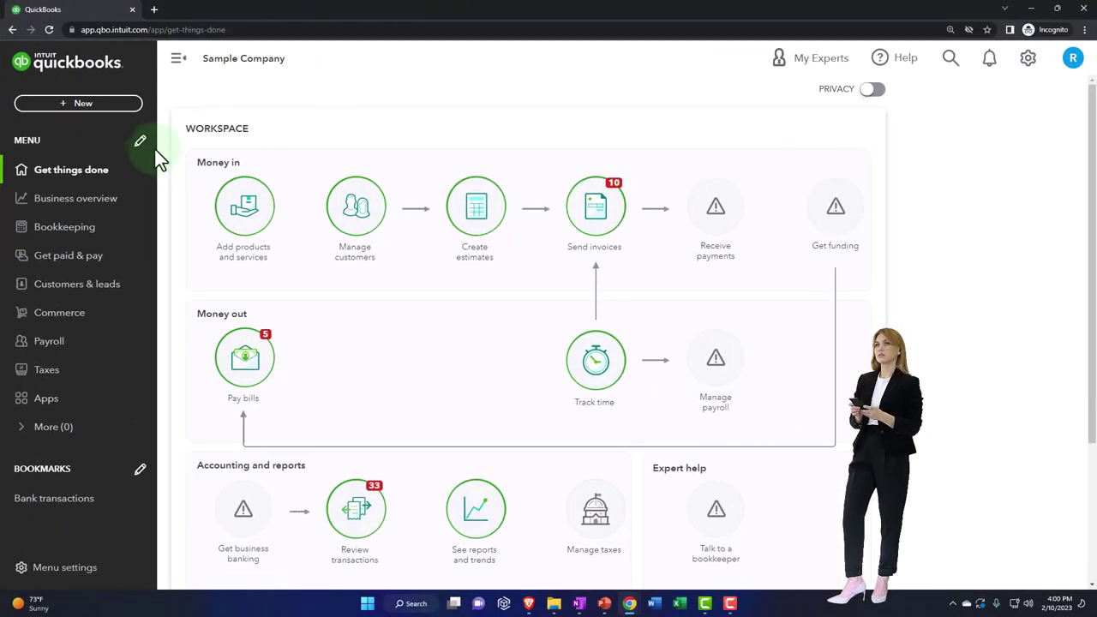
click(98, 211)
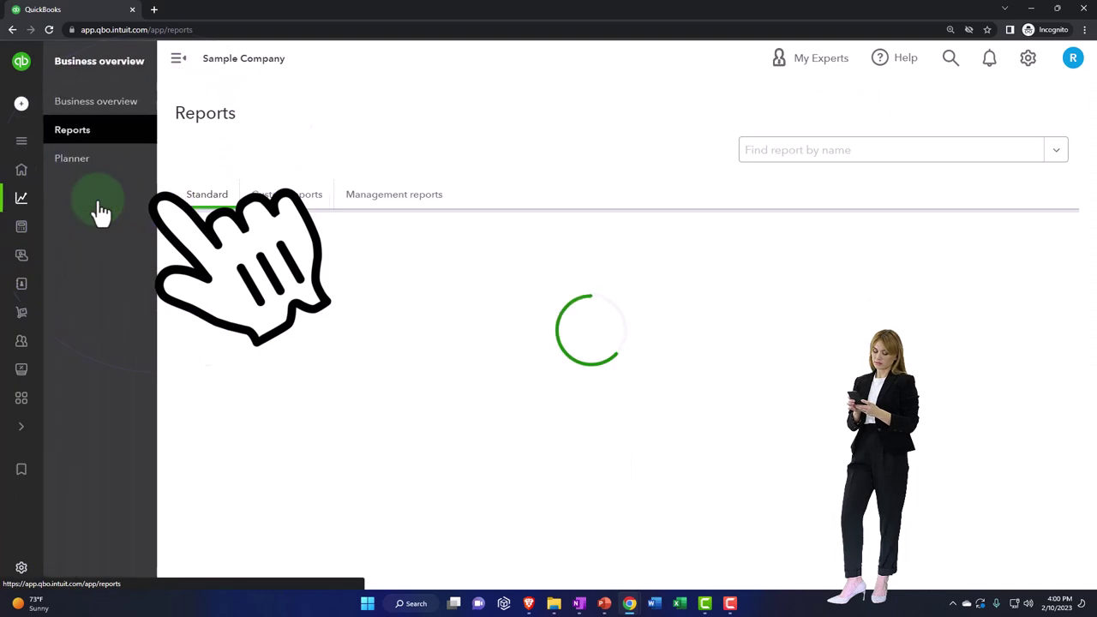
click(77, 142)
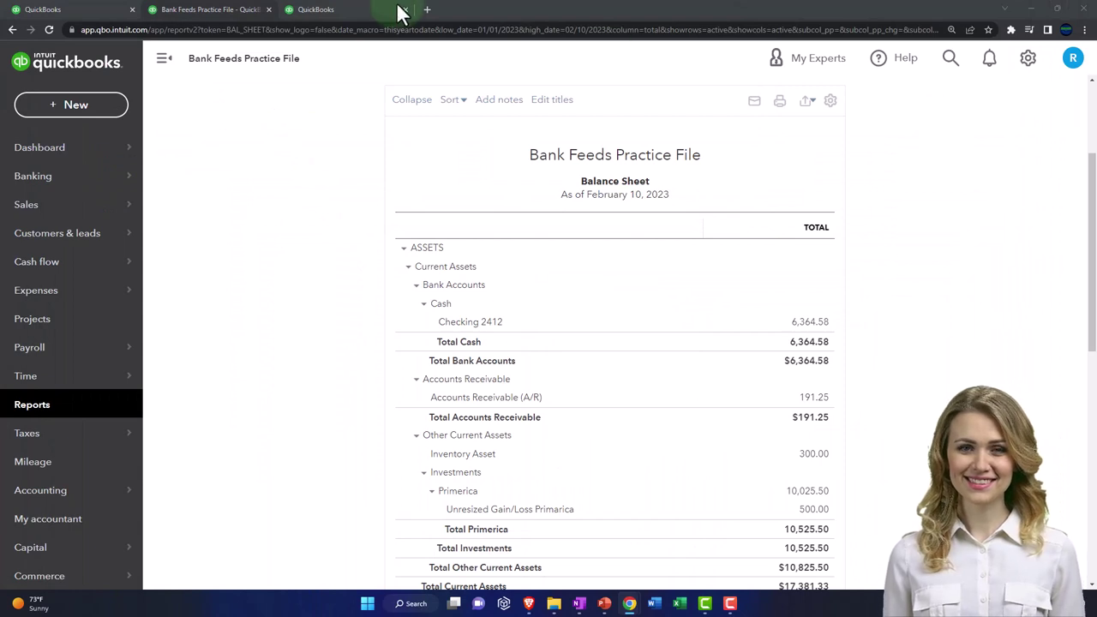
Step: Open the Profit and Loss report of the Bank Feeds Practice File in the third browser tab
click(358, 12)
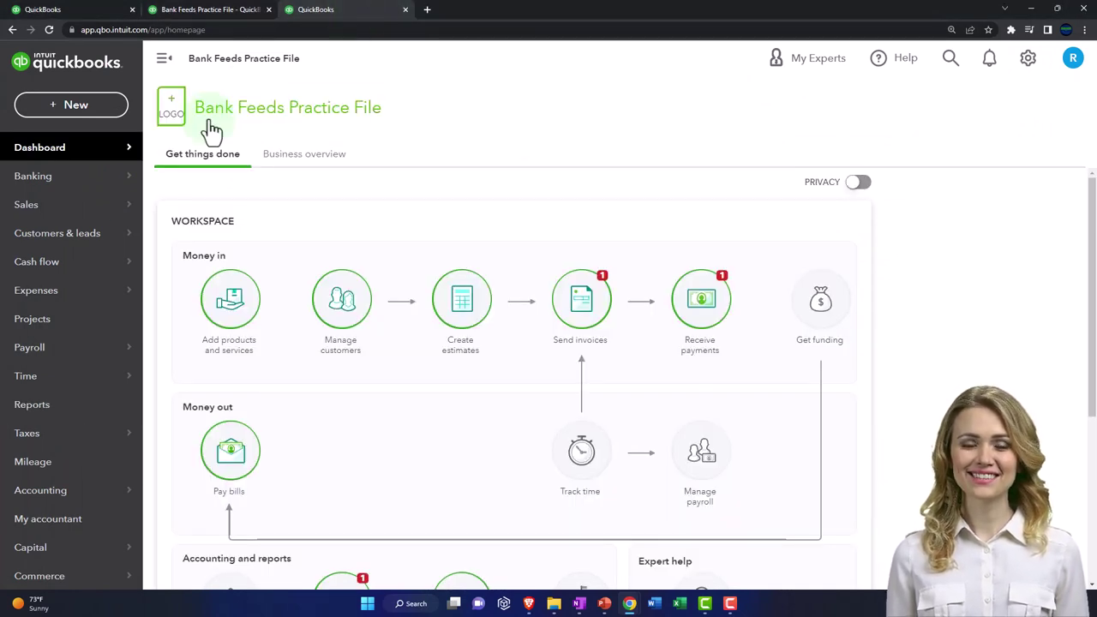
click(37, 420)
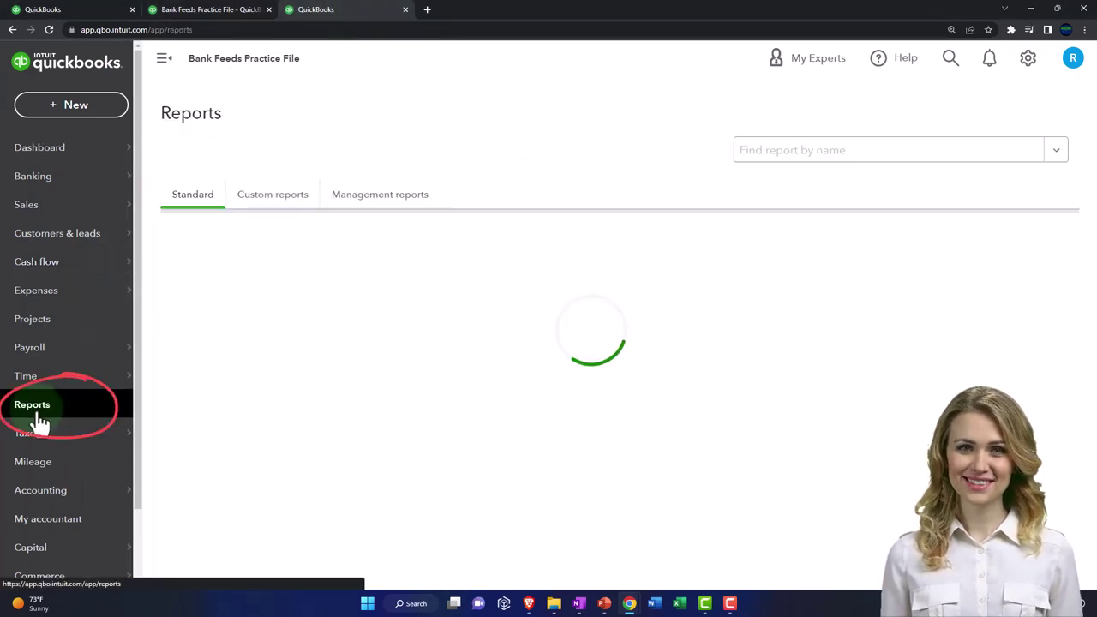
click(253, 481)
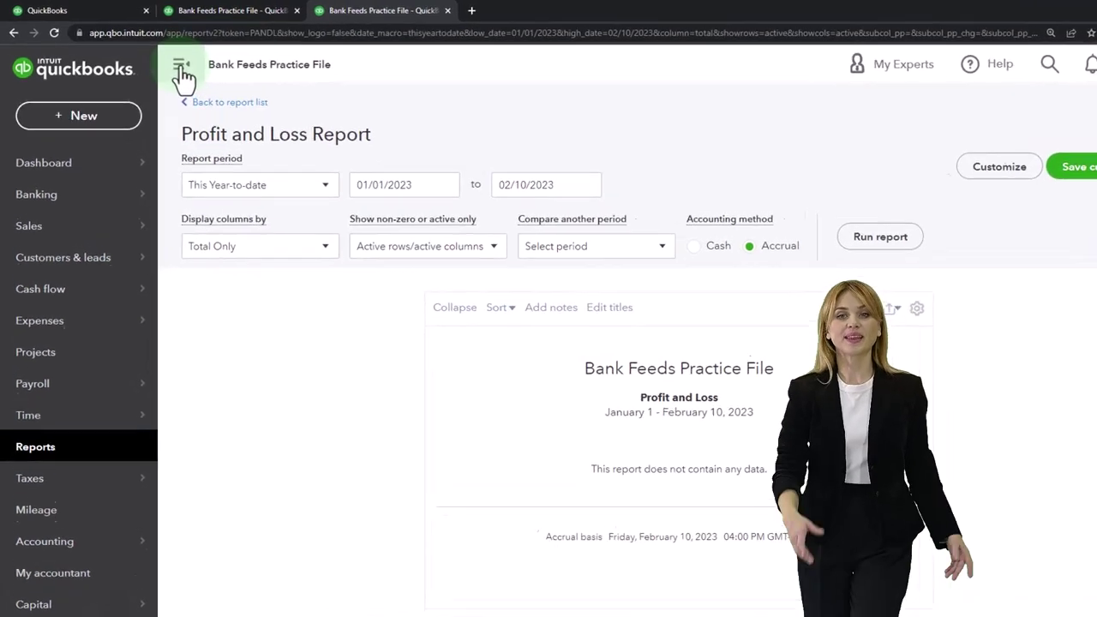
Step: Collapse the navigation sidebar and run the Profit and Loss report for 01/01/2022 to 12/31/2022
click(180, 67)
drag(307, 135, 153, 178)
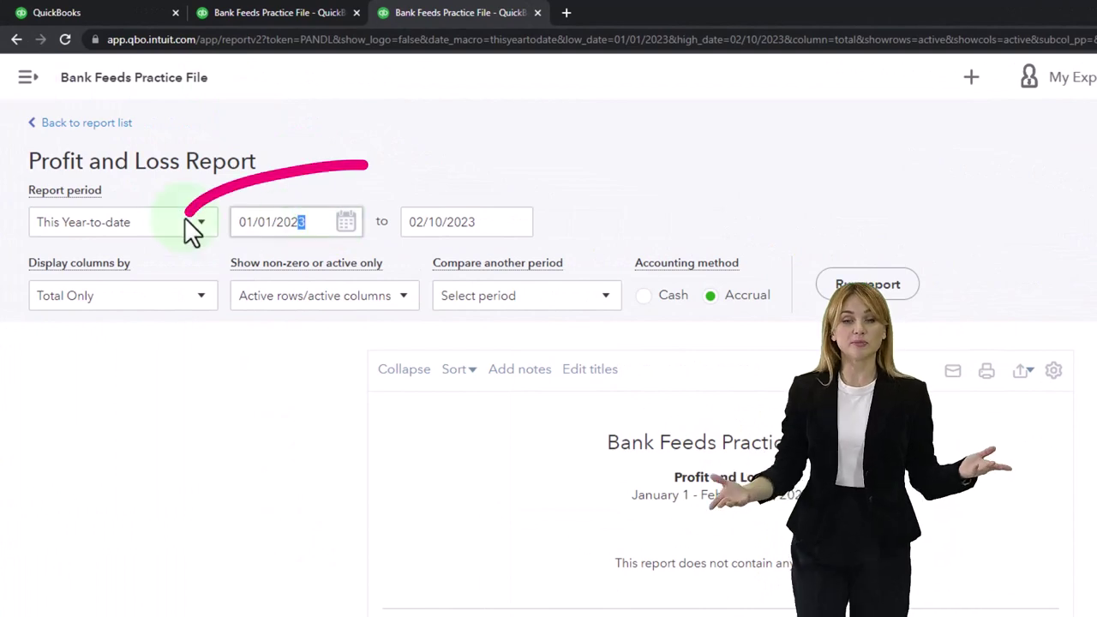
key(shift+Home)
text(01/01/)
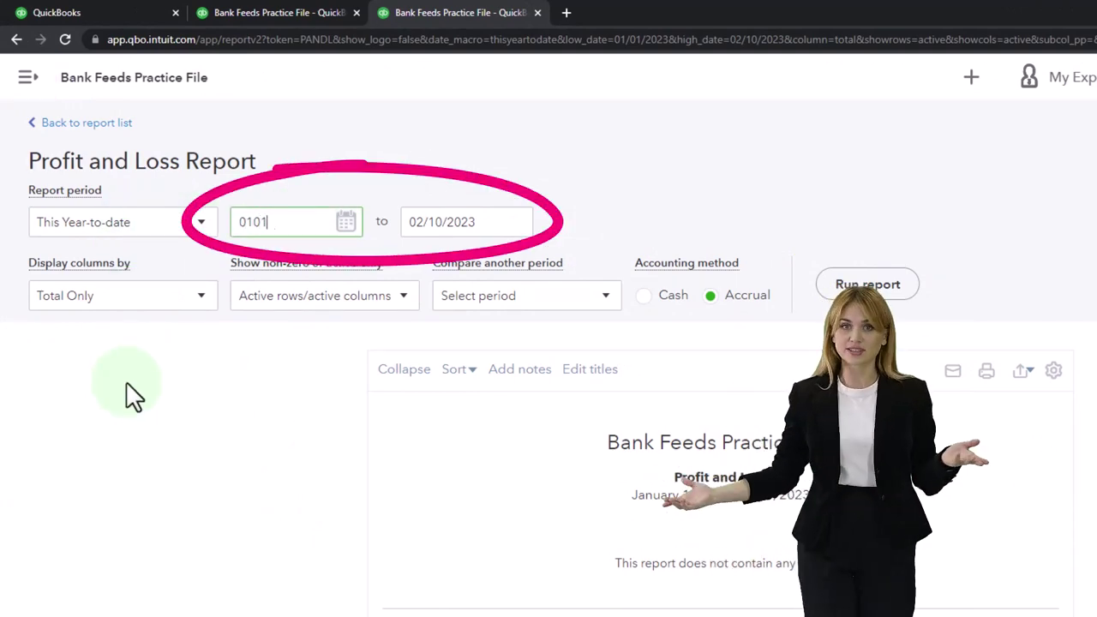
text(2022)
key(Tab)
text(12312022)
key(Tab)
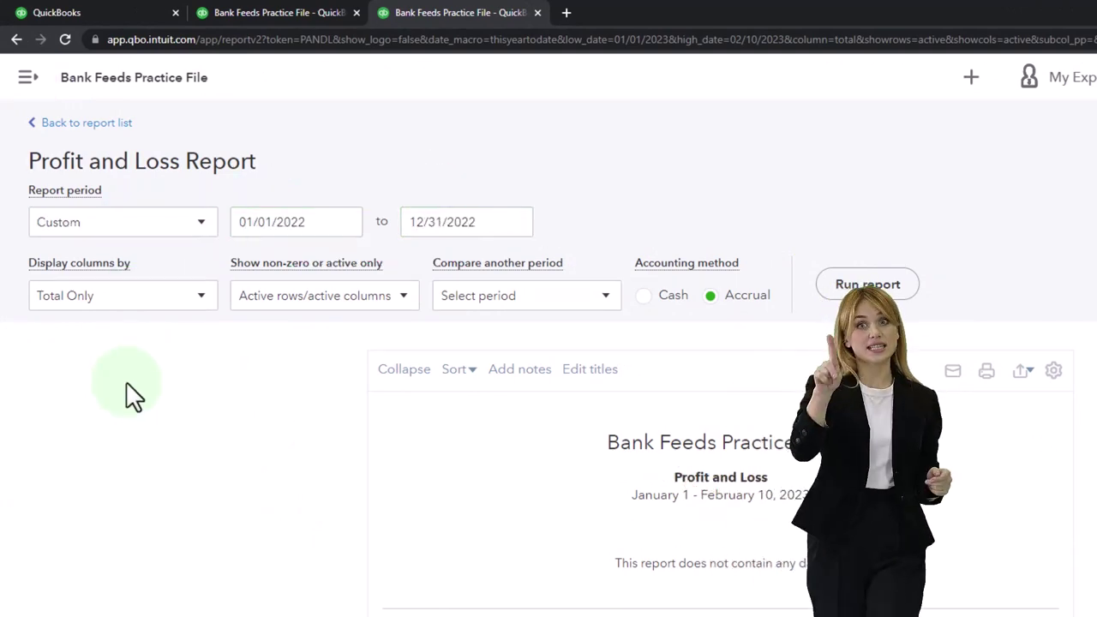
click(867, 284)
scroll(870, 283, down, 5)
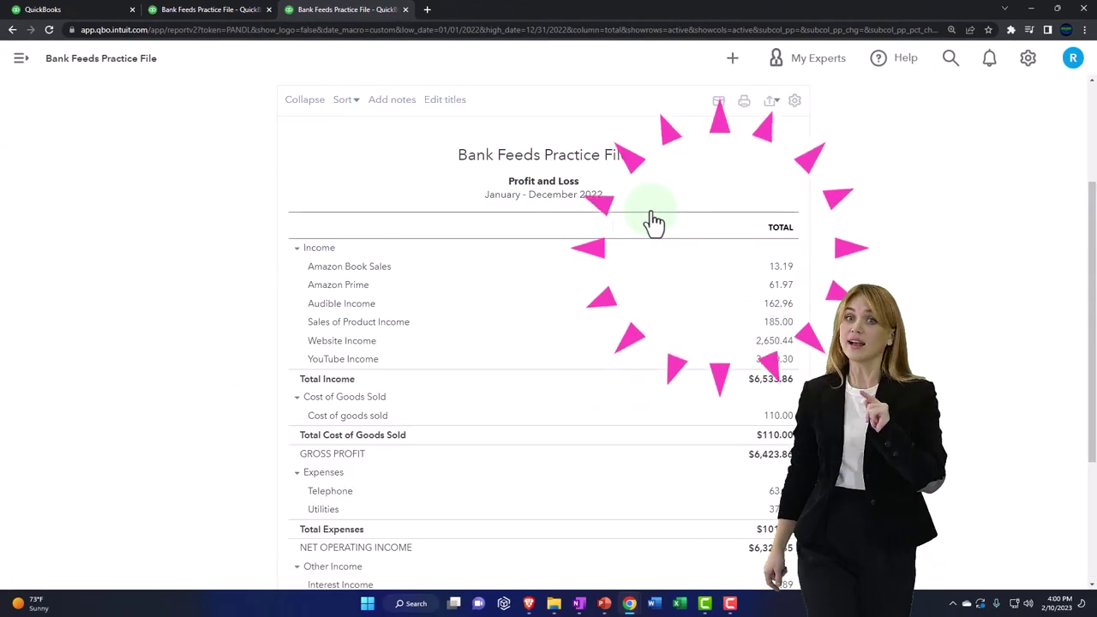
Step: Run the Balance Sheet report in the second browser tab for 01/01/2022 to 12/31/2022 with the navigation sidebar collapsed
click(230, 12)
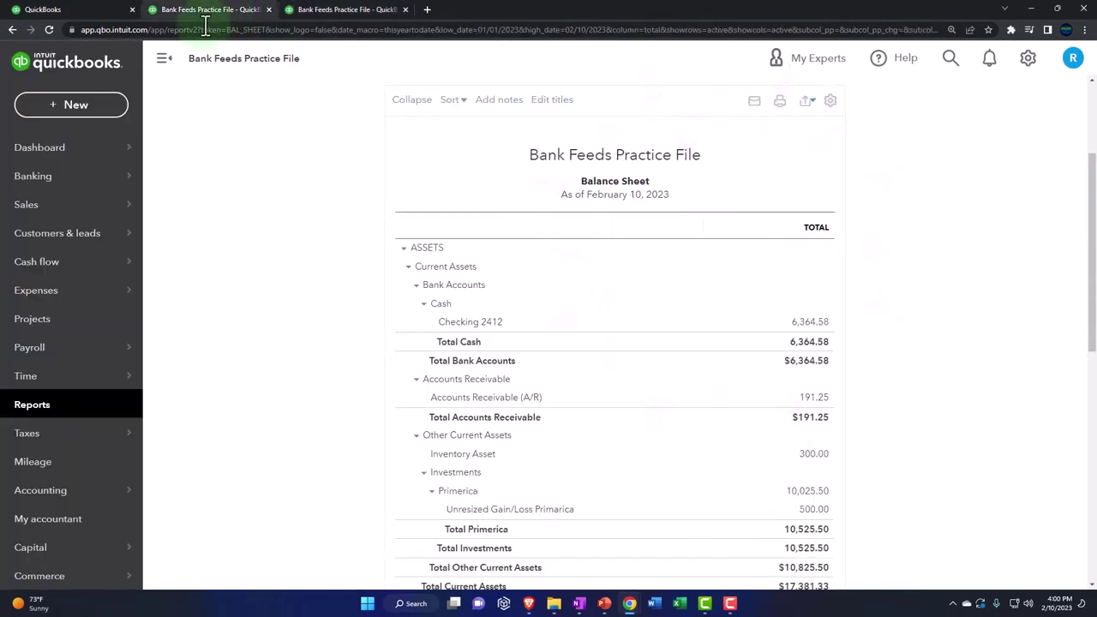
click(163, 59)
scroll(192, 295, up, 3)
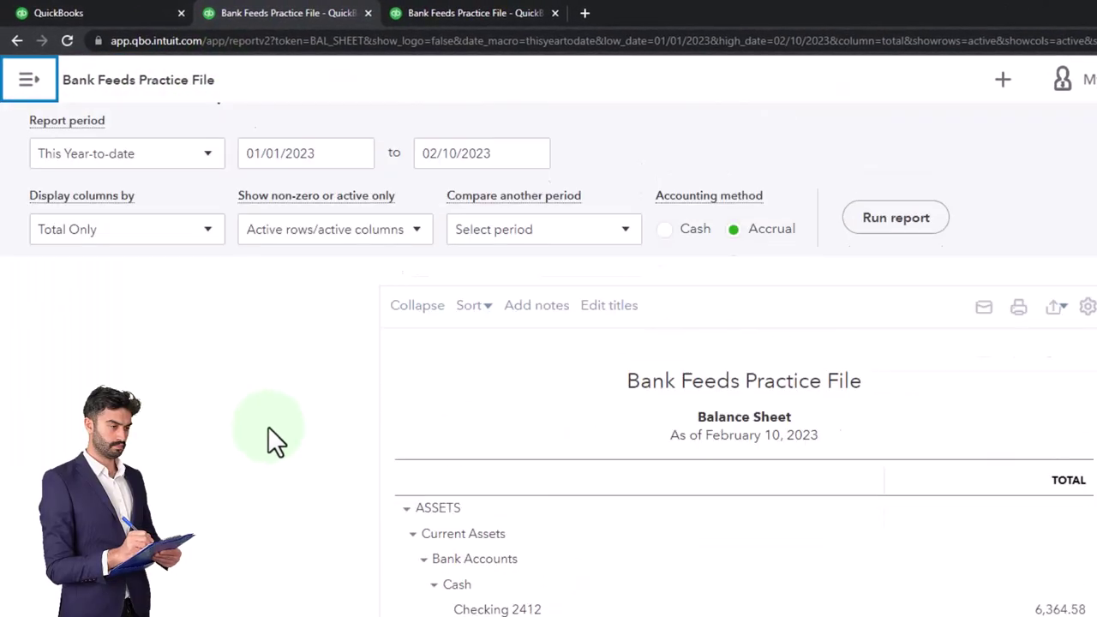
scroll(267, 426, up, 1)
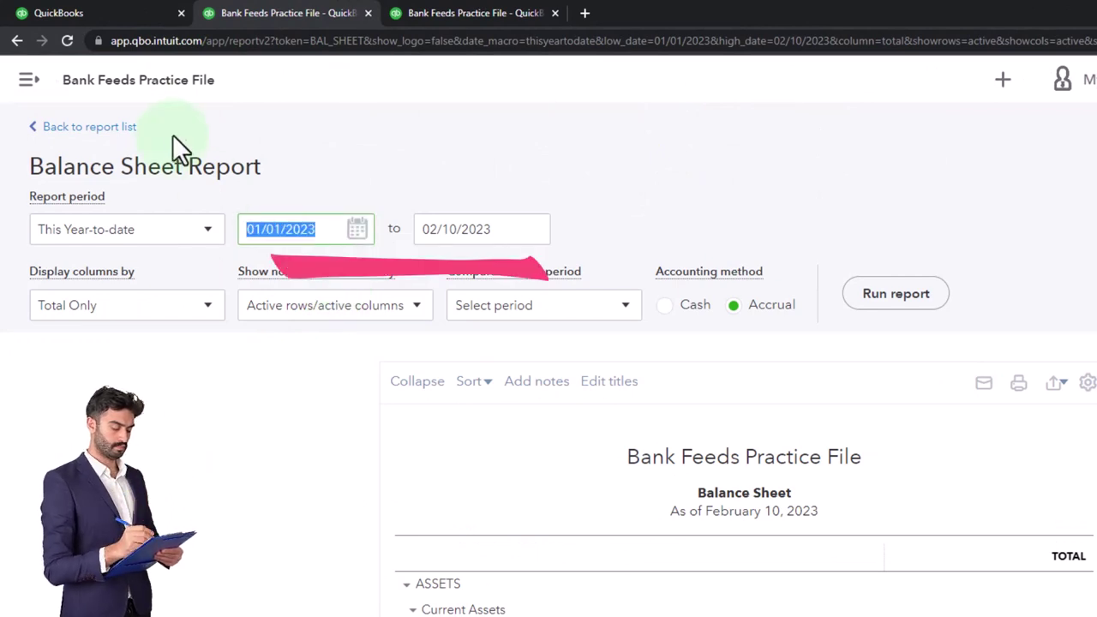
text(010122)
key(Tab)
text(12/31/202)
key(Tab)
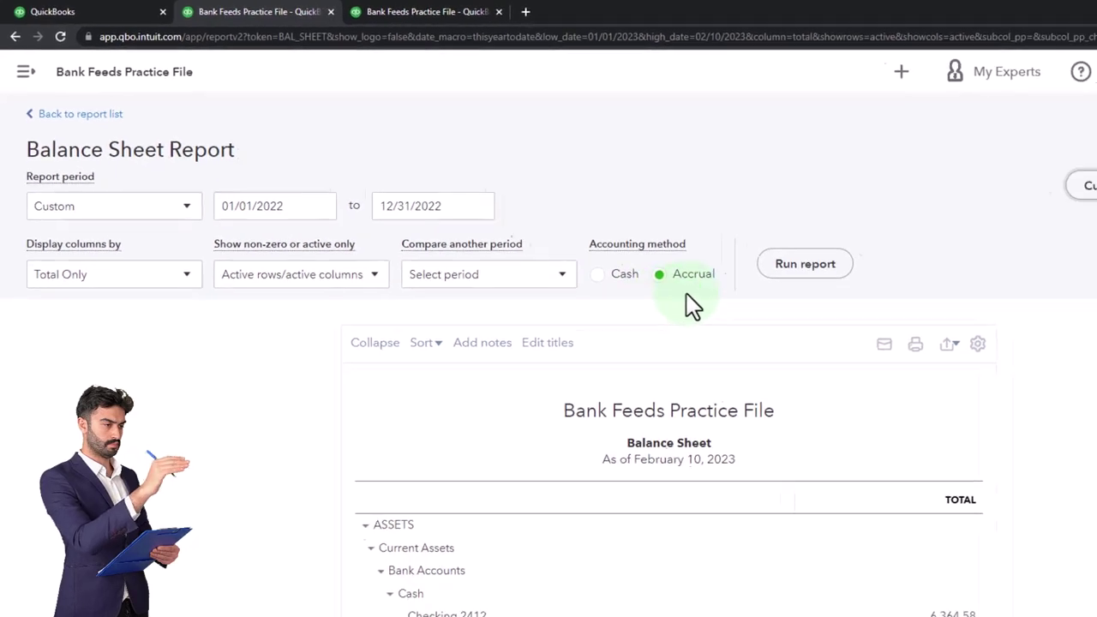
click(895, 293)
scroll(635, 226, down, 2)
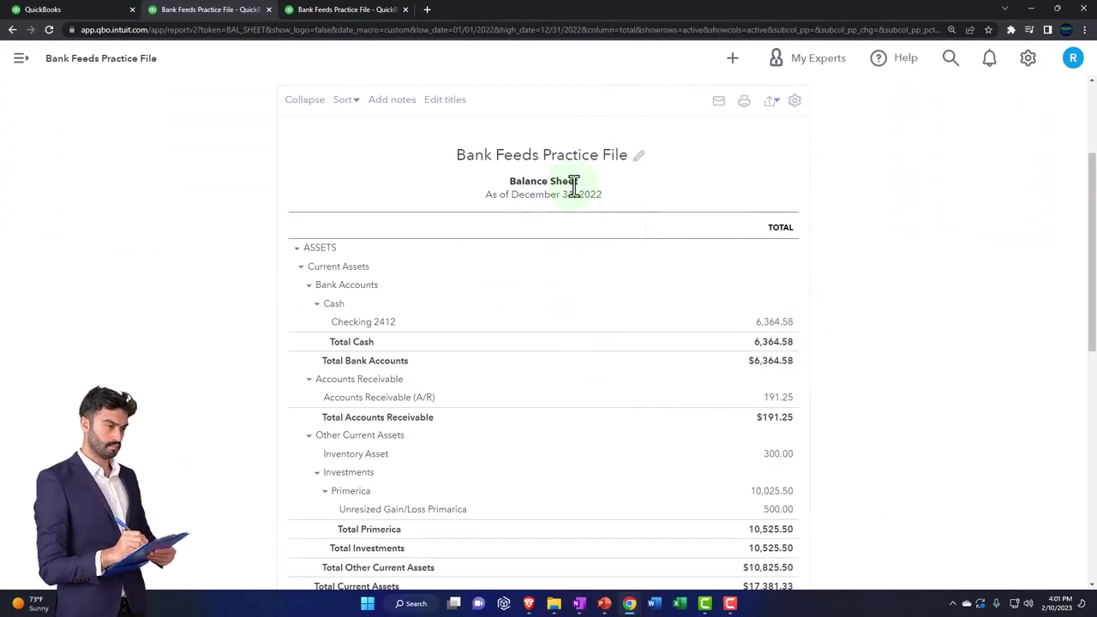
Step: Open the Banking page of the Bank Feeds Practice File in the first browser tab
click(104, 12)
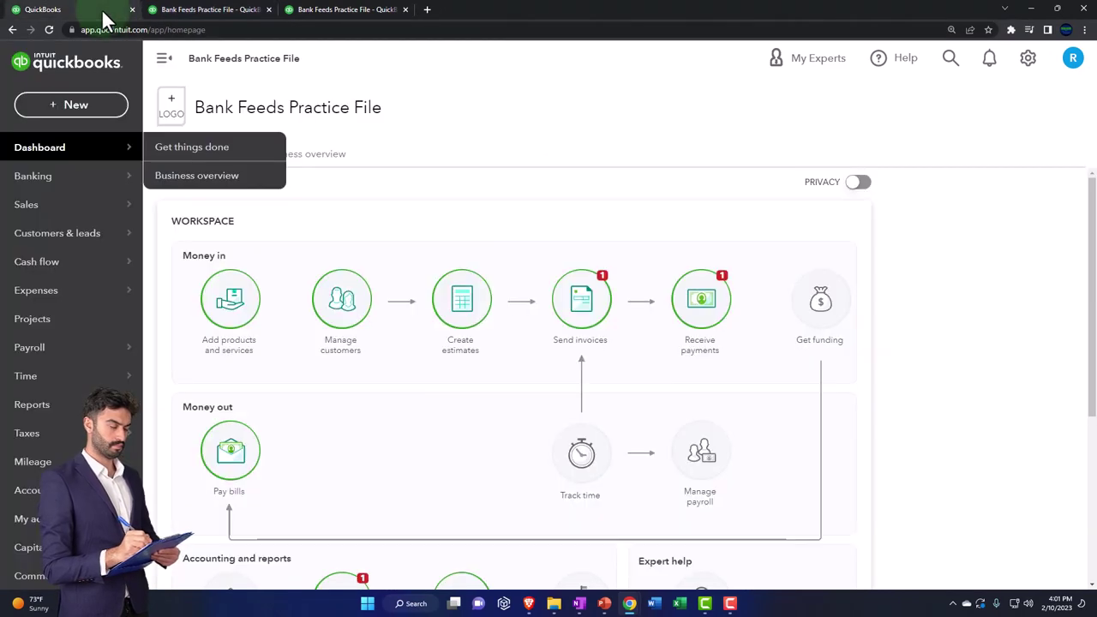
click(66, 178)
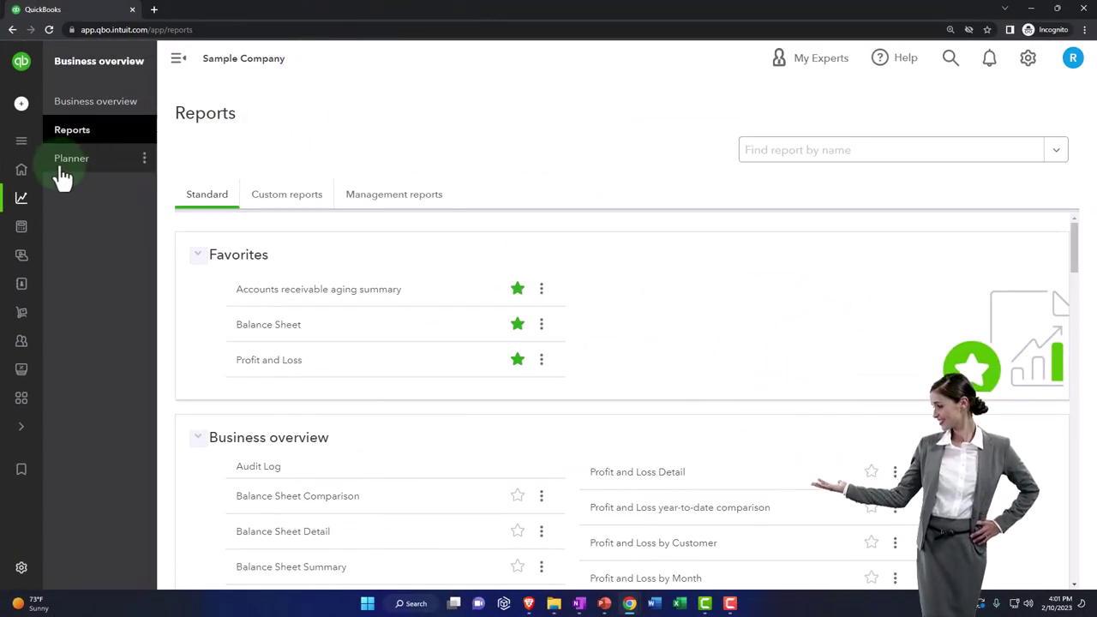
Step: View Bank transactions under Bookkeeping in the Sample Company, and return to the practice file's Checking 2412 transactions for review
click(39, 230)
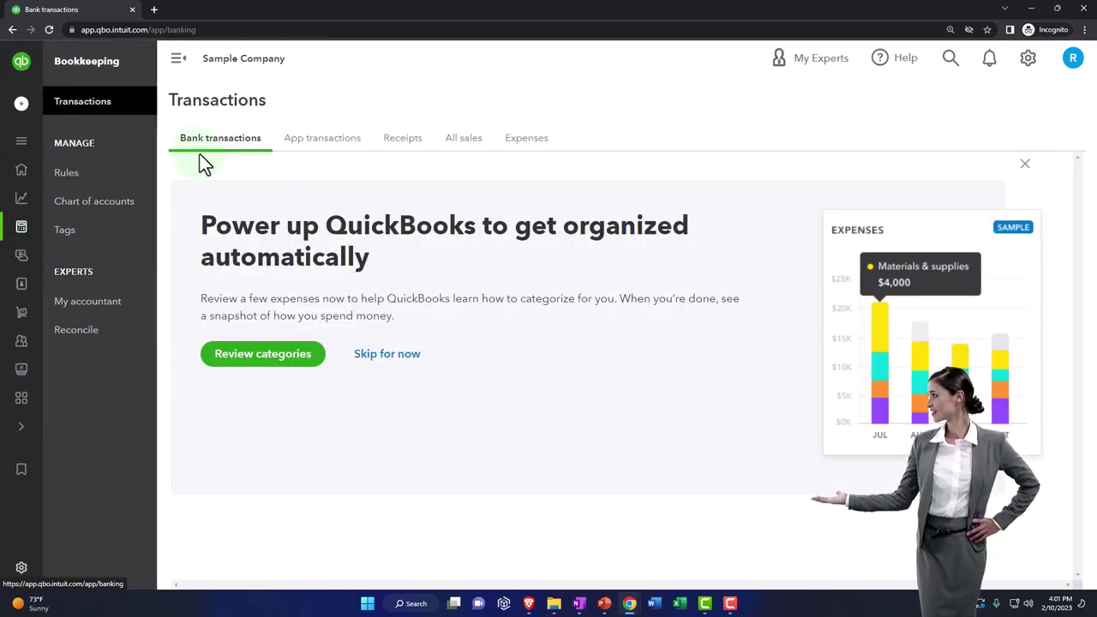
drag(332, 16, 1096, 282)
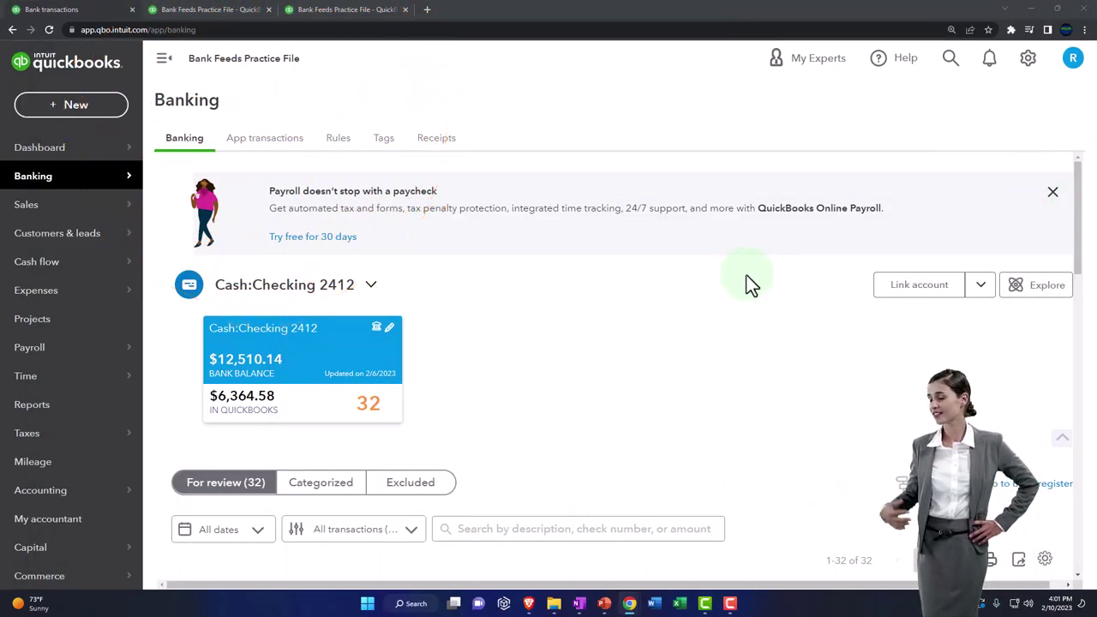
scroll(743, 272, down, 2)
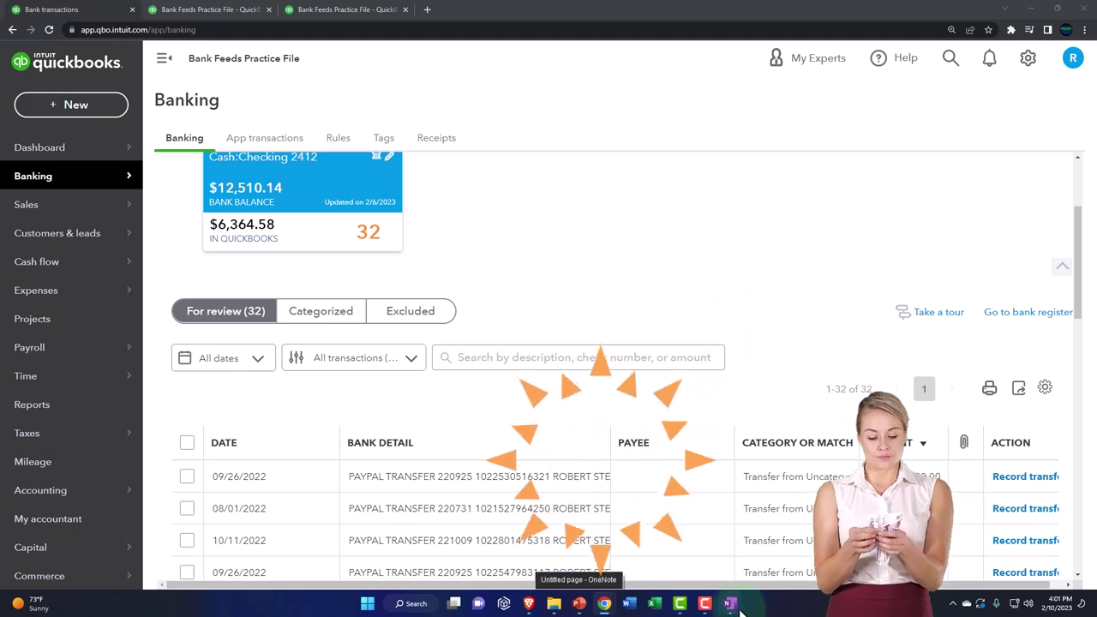
Step: View the QuickBooks workflow chart in OneNote and switch back to the Balance Sheet report in Chrome
click(729, 605)
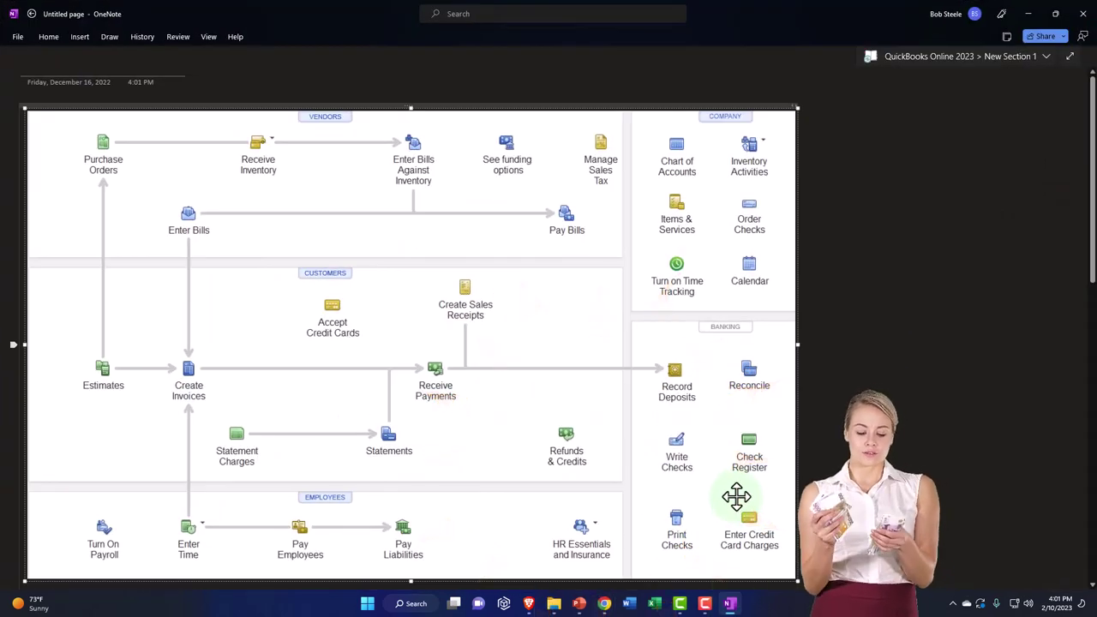
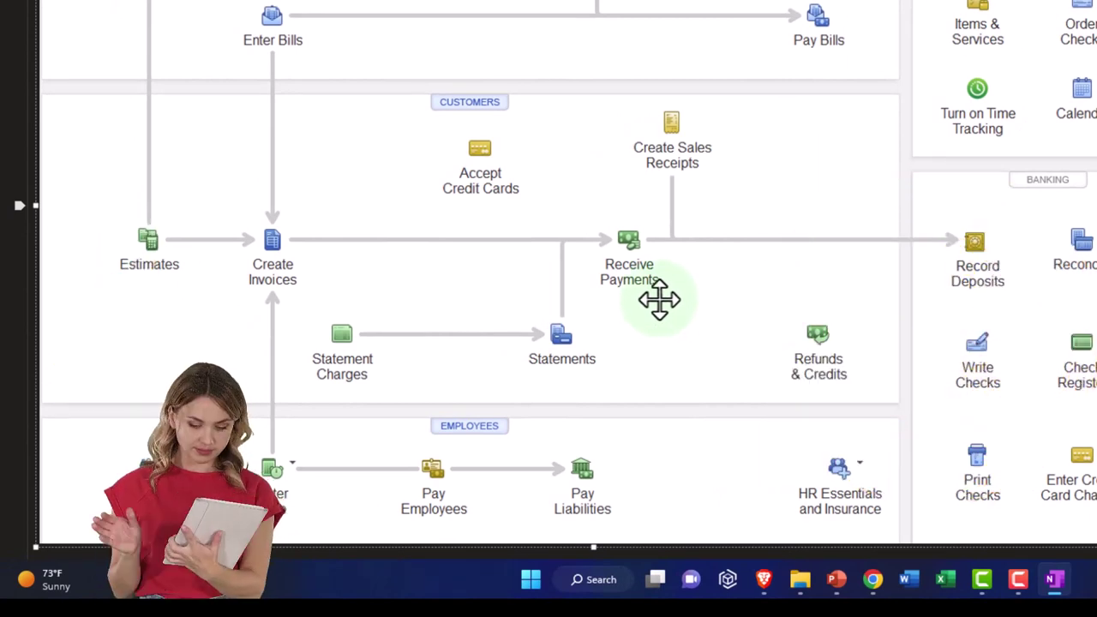
mouse_move(872, 579)
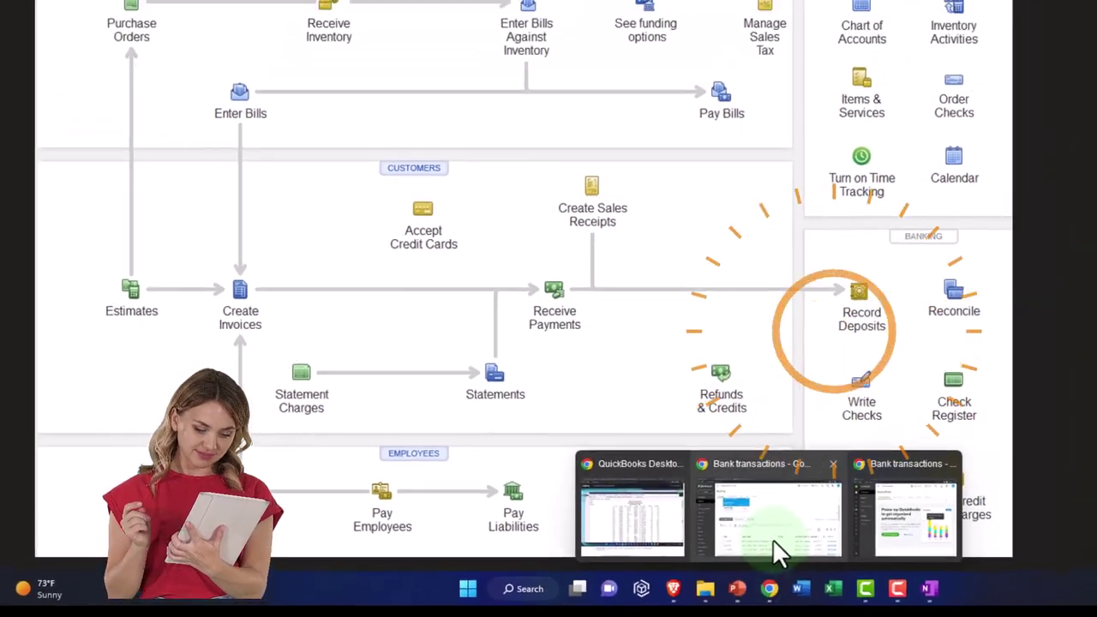
click(772, 539)
click(230, 12)
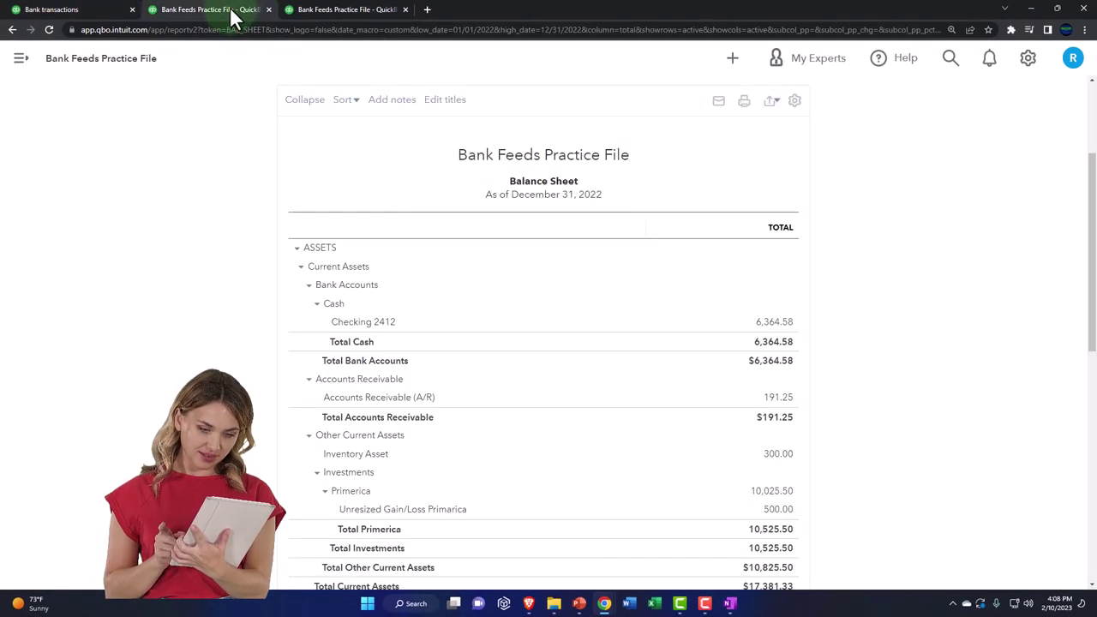
Step: Drill into the Total Cash amount on the Balance Sheet to view its transaction report, and return to the report summary
click(772, 341)
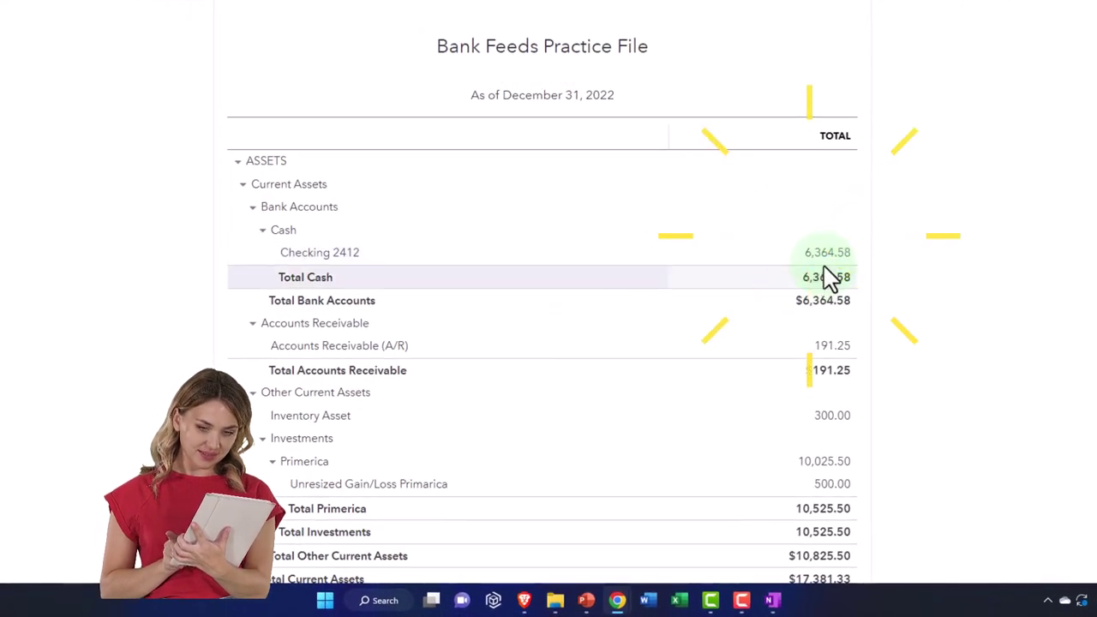
scroll(661, 312, down, 3)
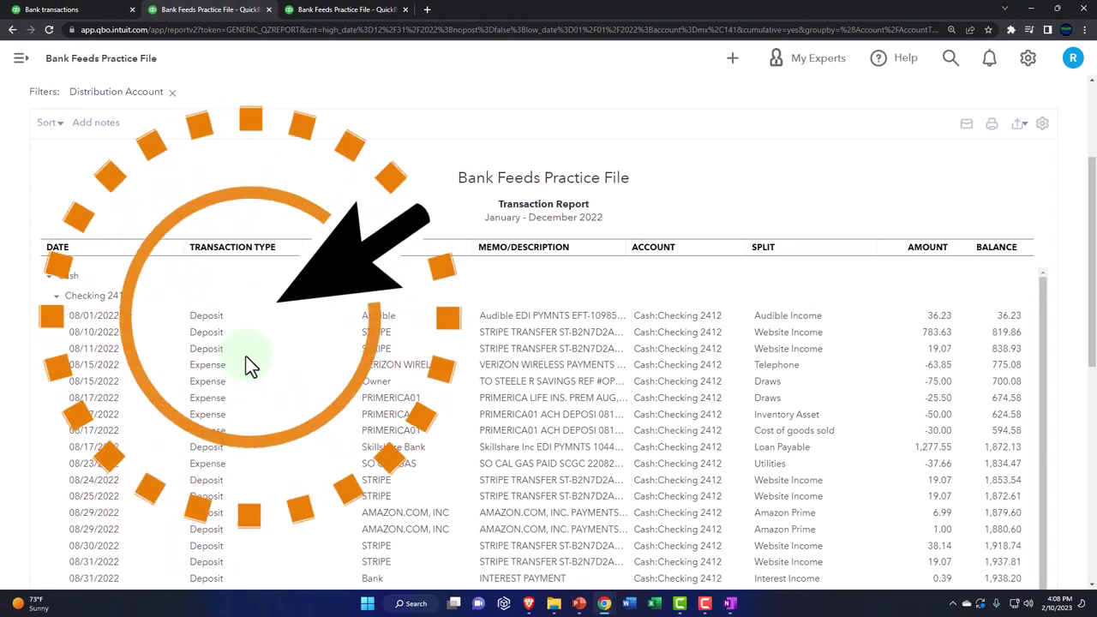
scroll(246, 357, up, 2)
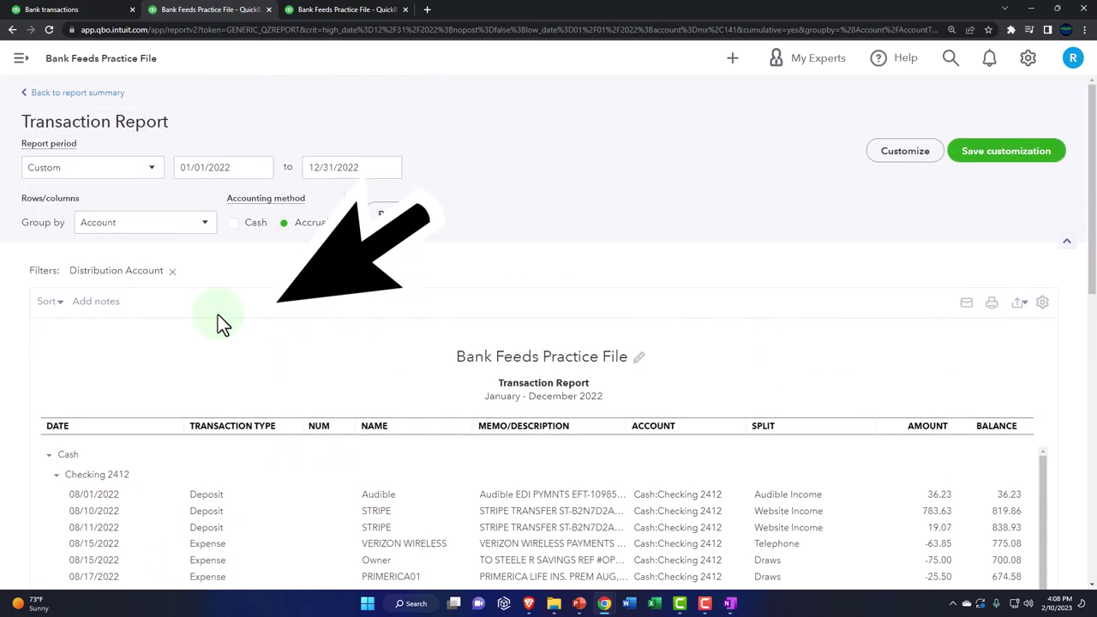
click(86, 92)
scroll(126, 155, down, 3)
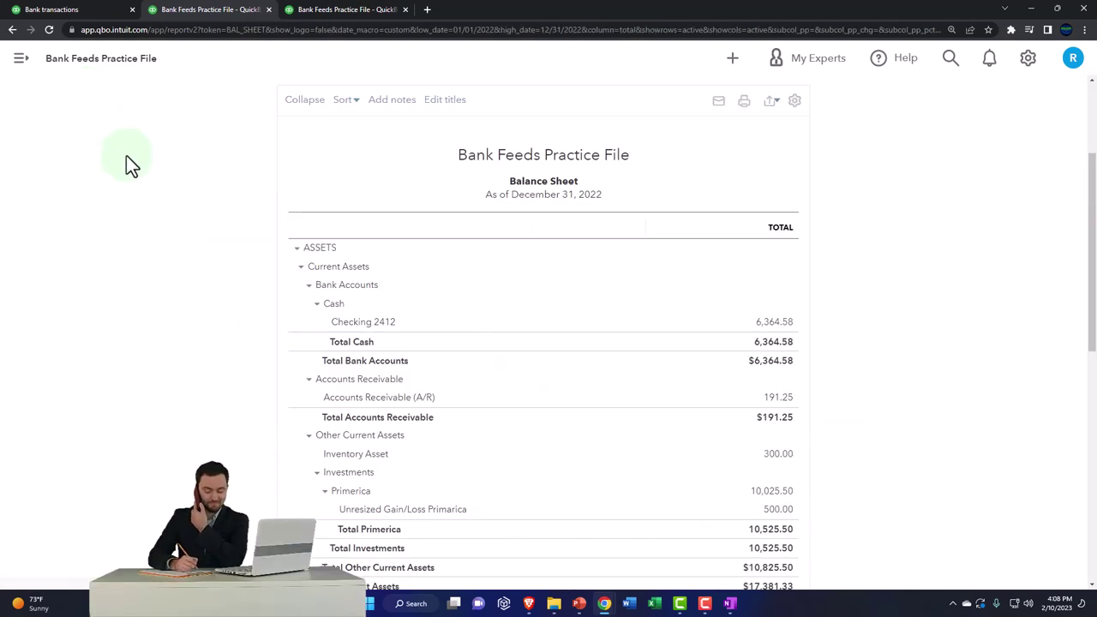
Step: Switch to the OneNote workflow chart, and return to the Banking page in Chrome to examine the bank transactions for review
click(729, 603)
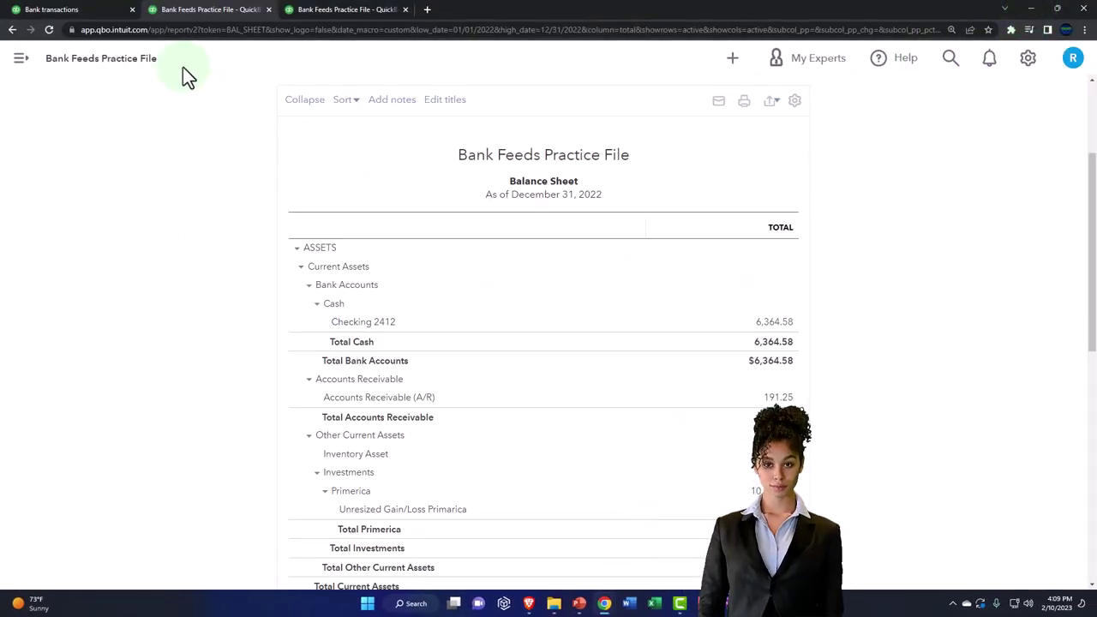
click(86, 15)
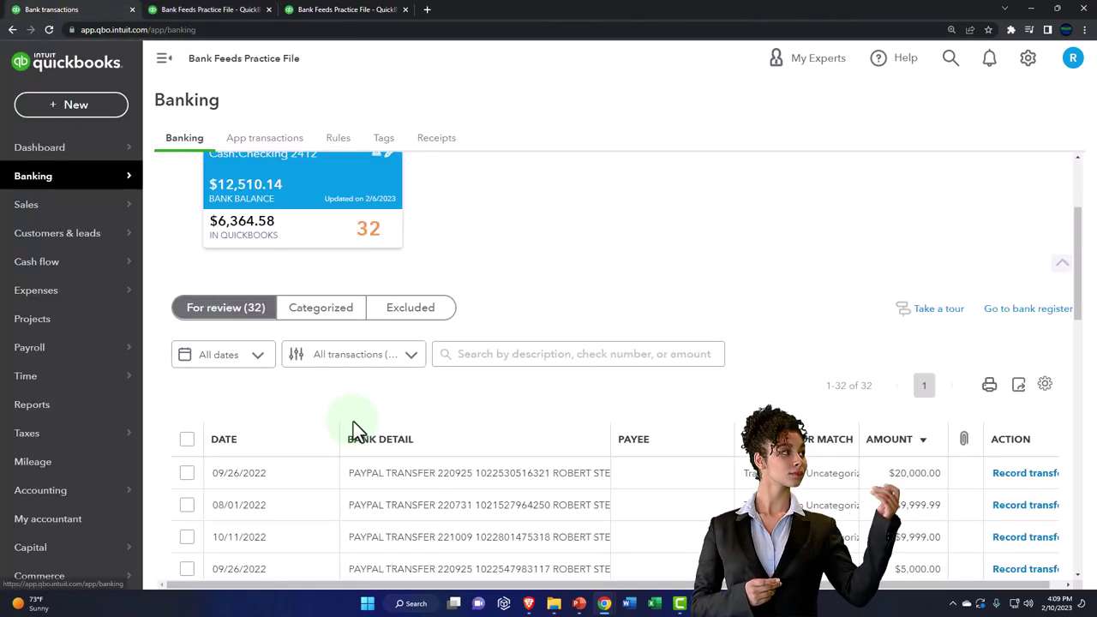
scroll(354, 424, down, 2)
scroll(358, 431, down, 2)
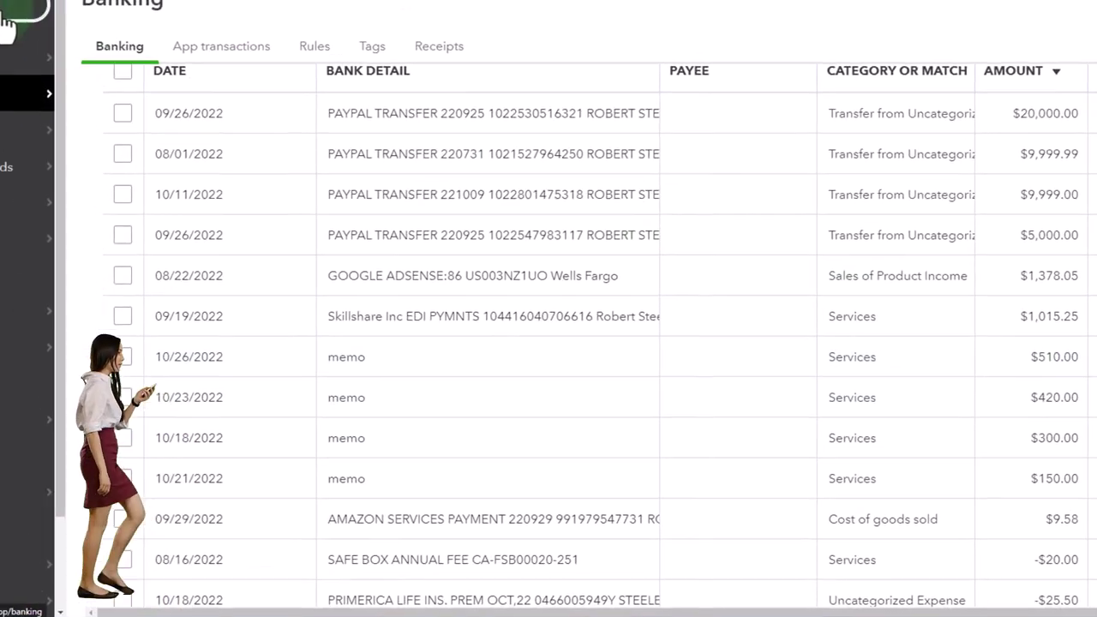
Step: Start a new invoice, and add and save Customer 3 as a new customer for it
click(90, 128)
click(64, 243)
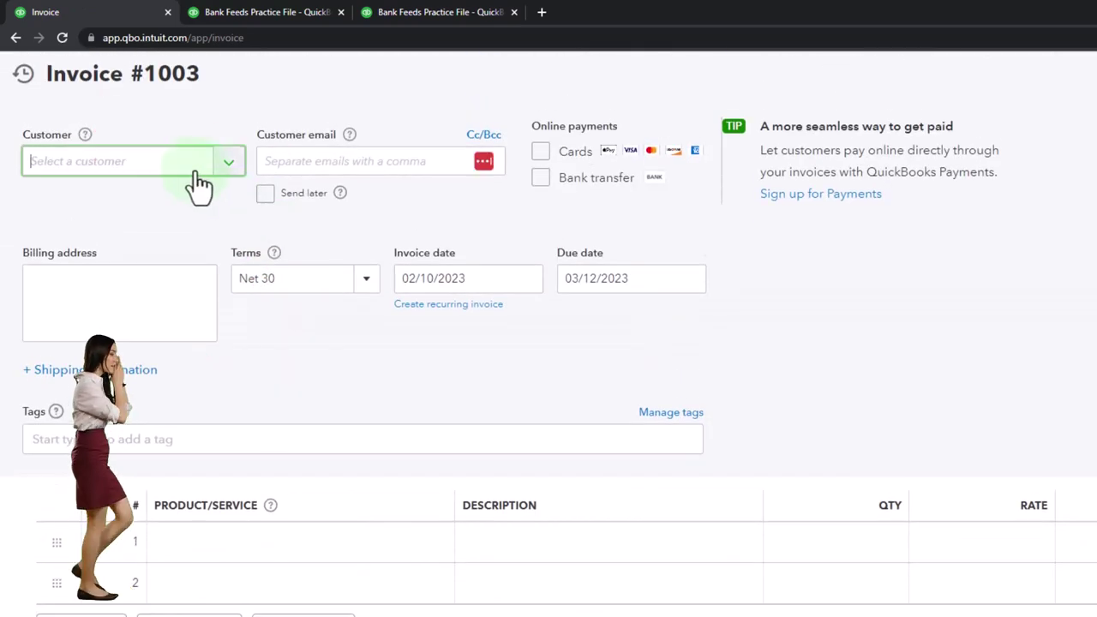
click(197, 162)
text(Cos)
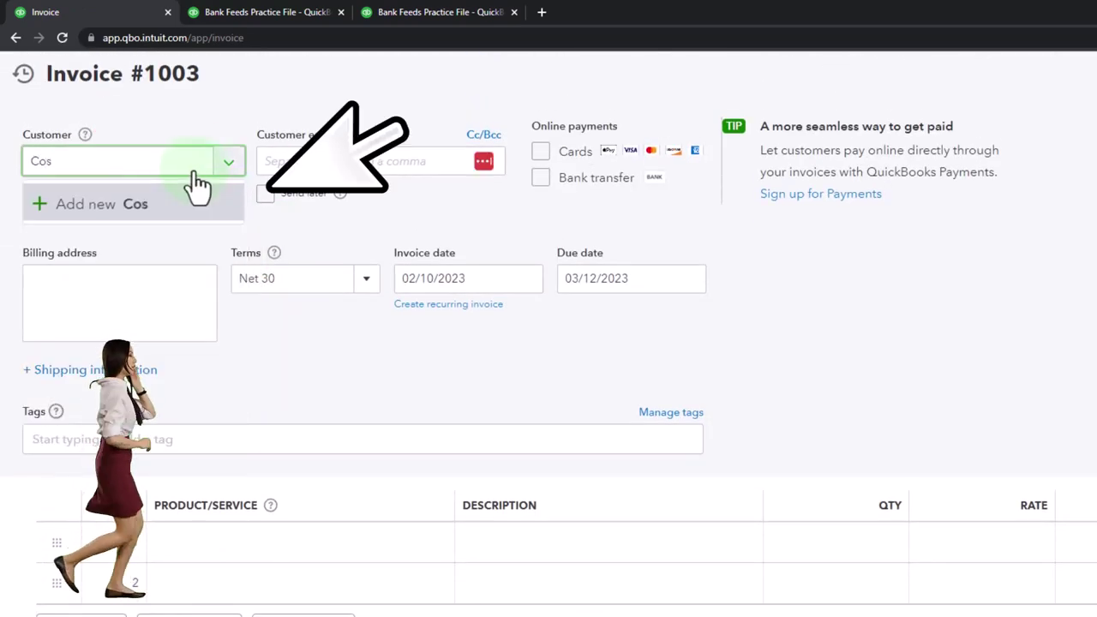
key(BackSpace)
text(ustomer)
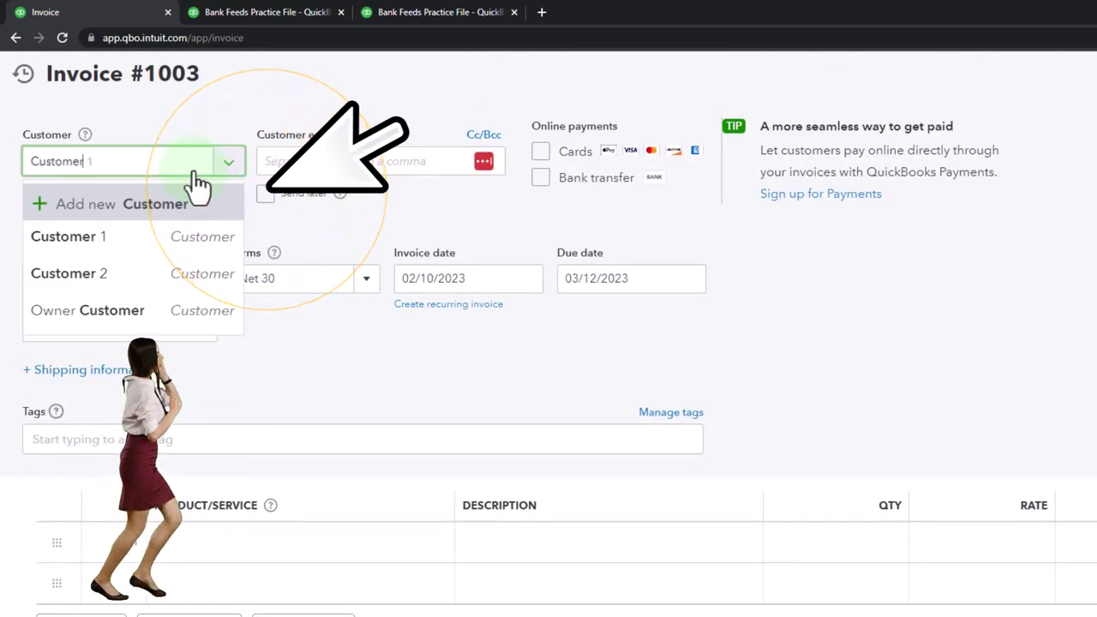
text( 3)
click(196, 197)
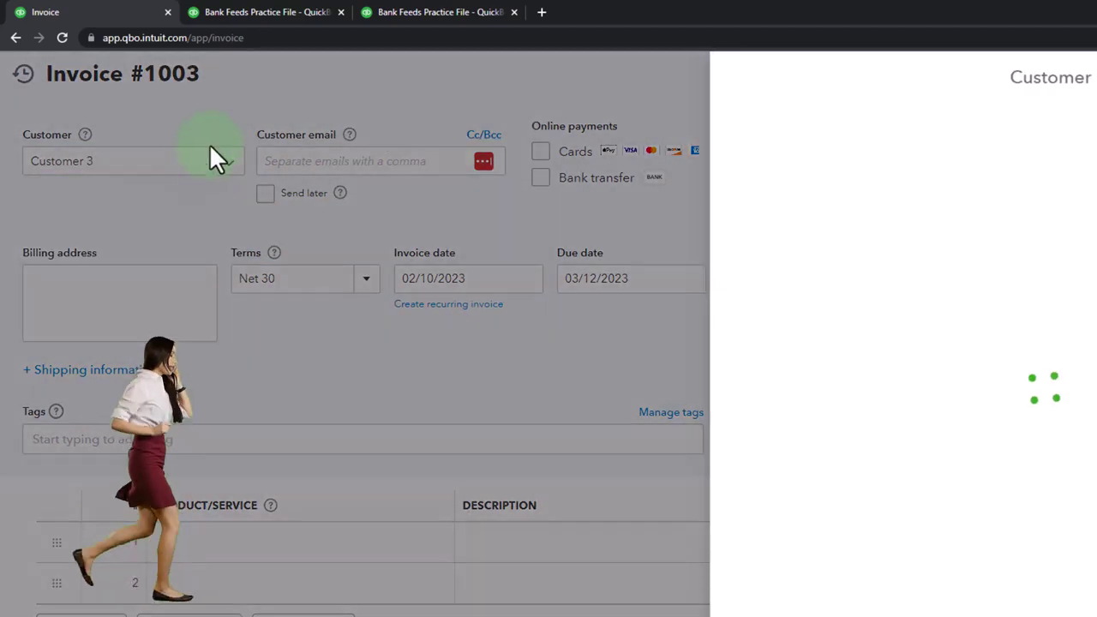
drag(778, 269, 700, 272)
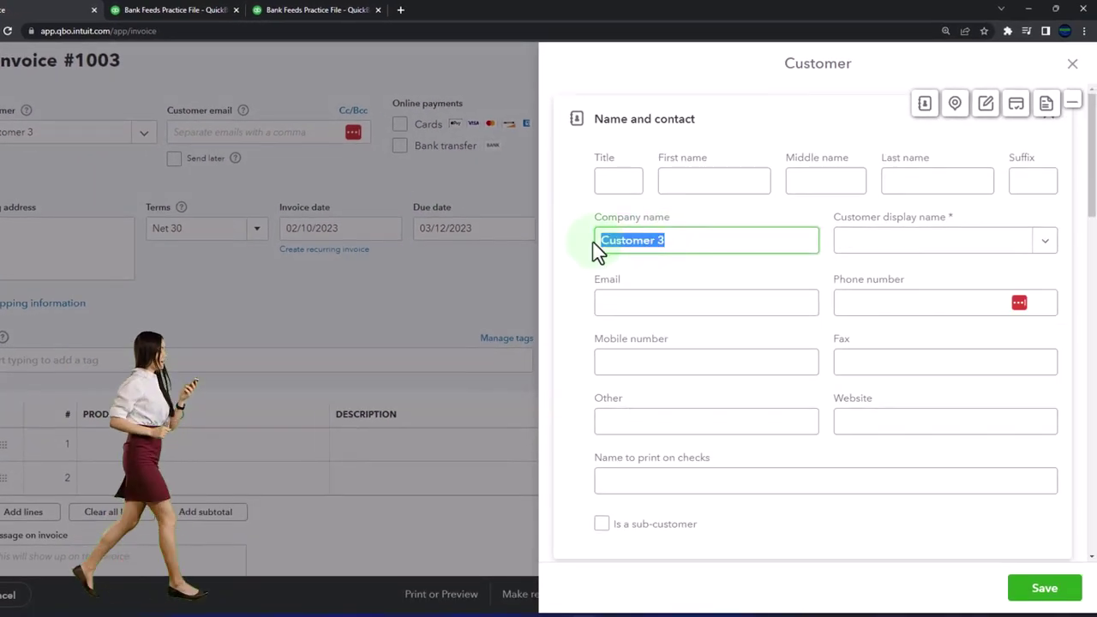
click(896, 250)
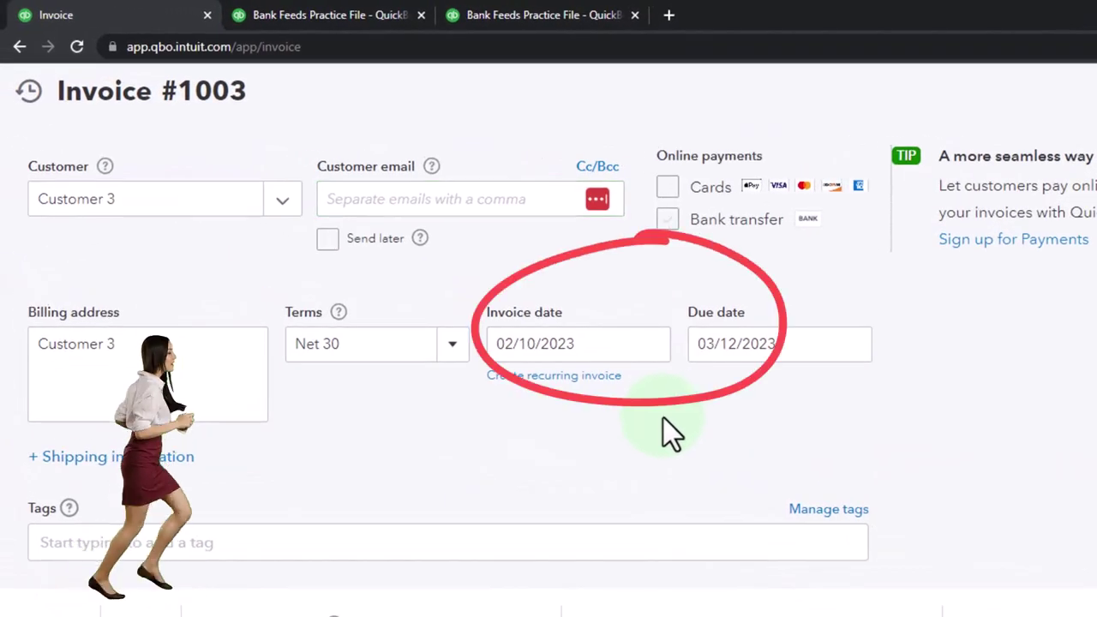
Step: Set the invoice date to 10/05/2022
click(594, 343)
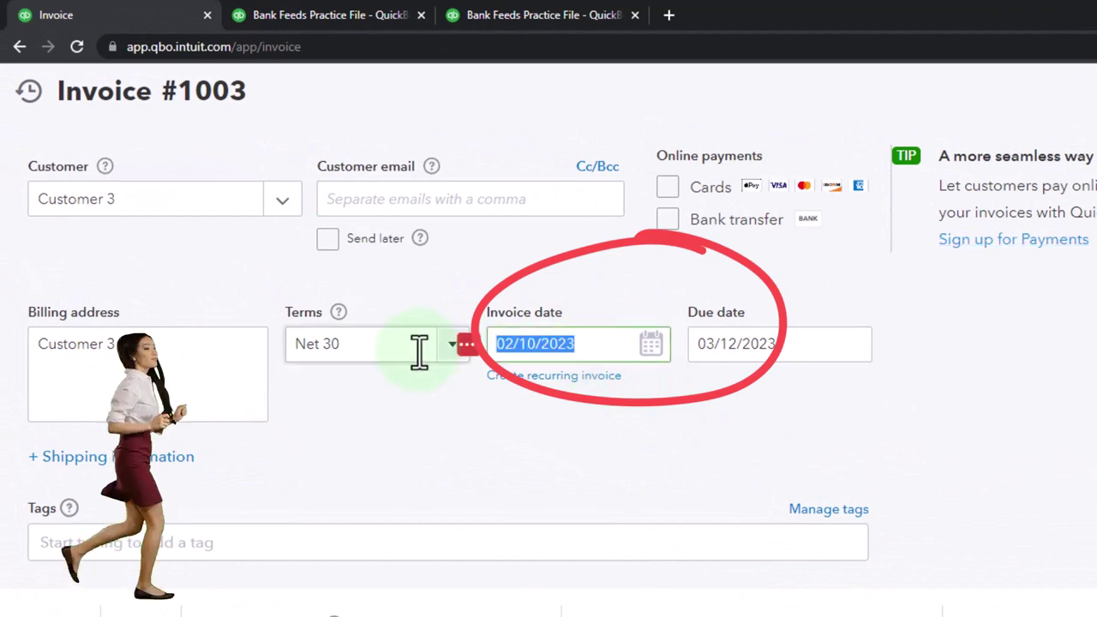
text(1005)
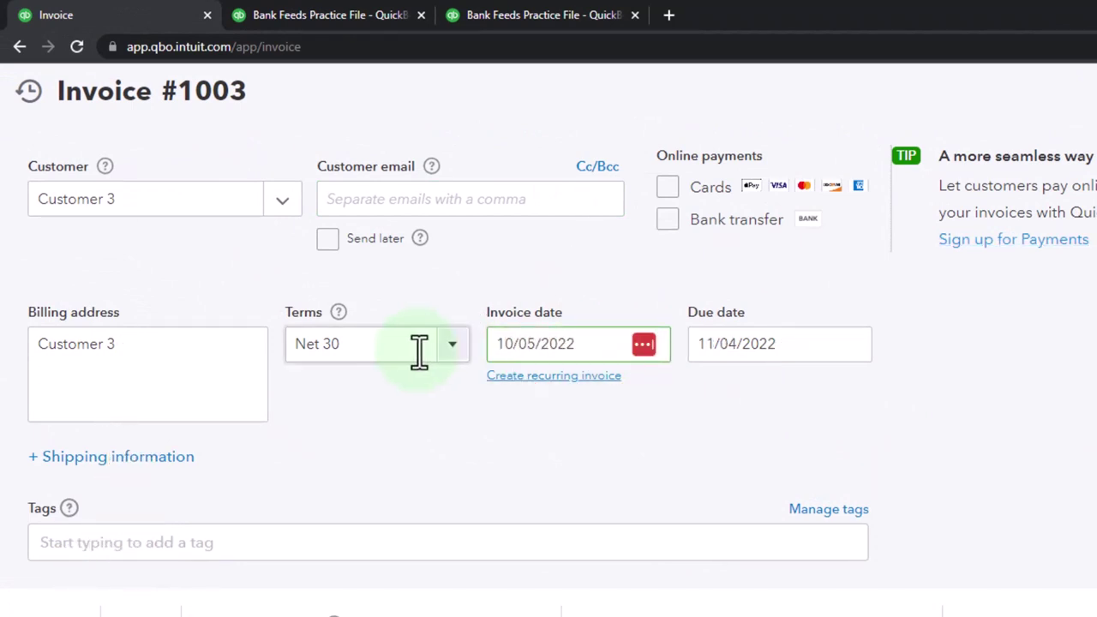
key(Tab)
Step: Add the Hours item to the first invoice line with a rate of 510
scroll(345, 348, down, 3)
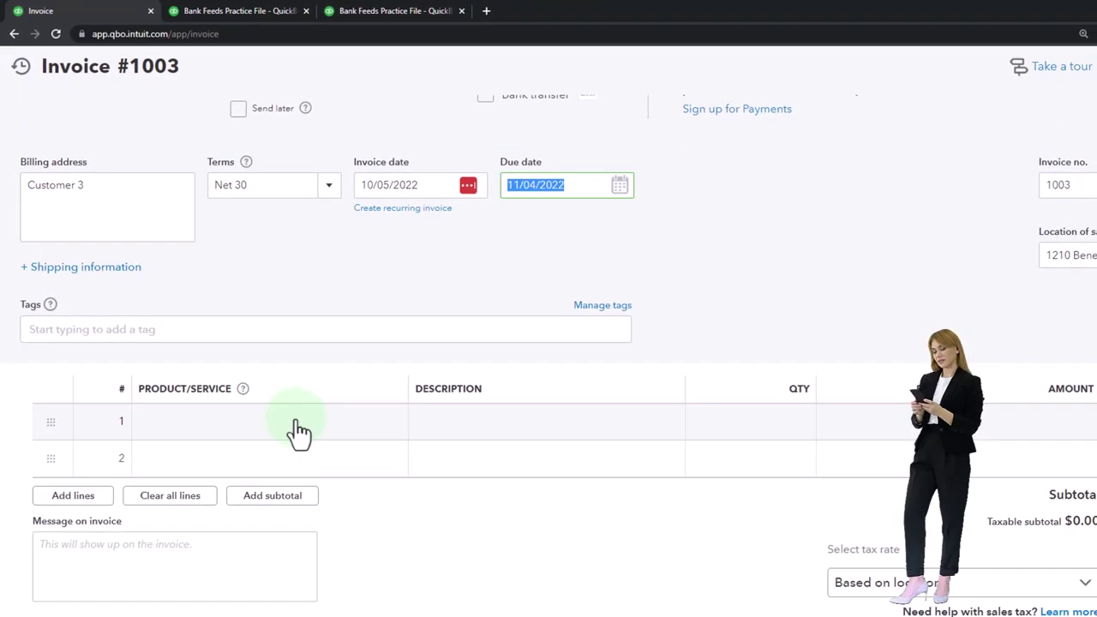
click(293, 431)
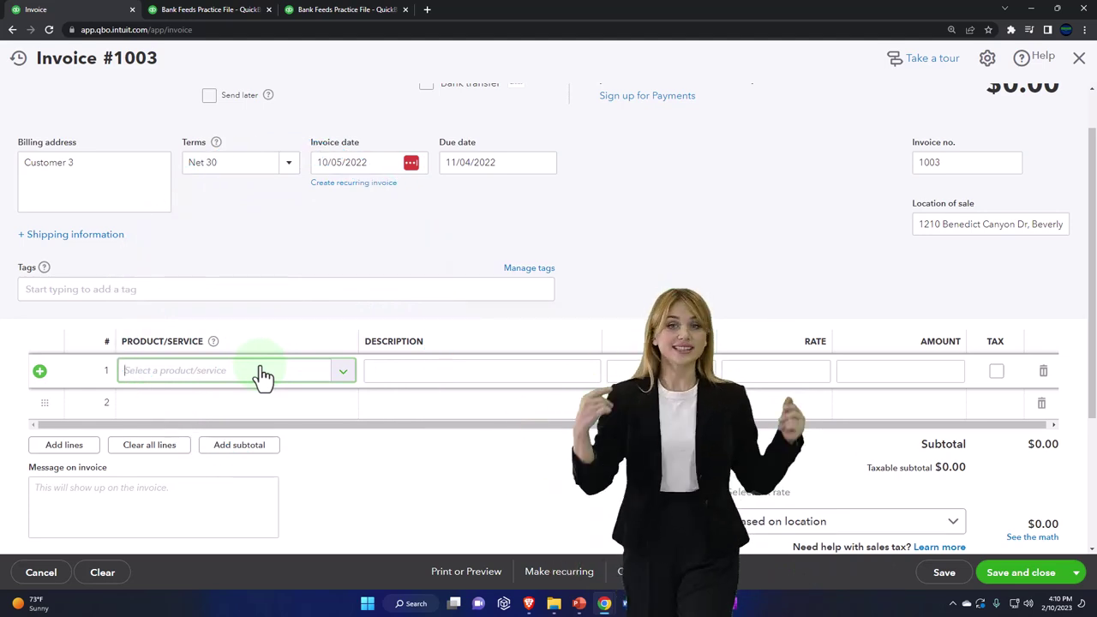
click(340, 373)
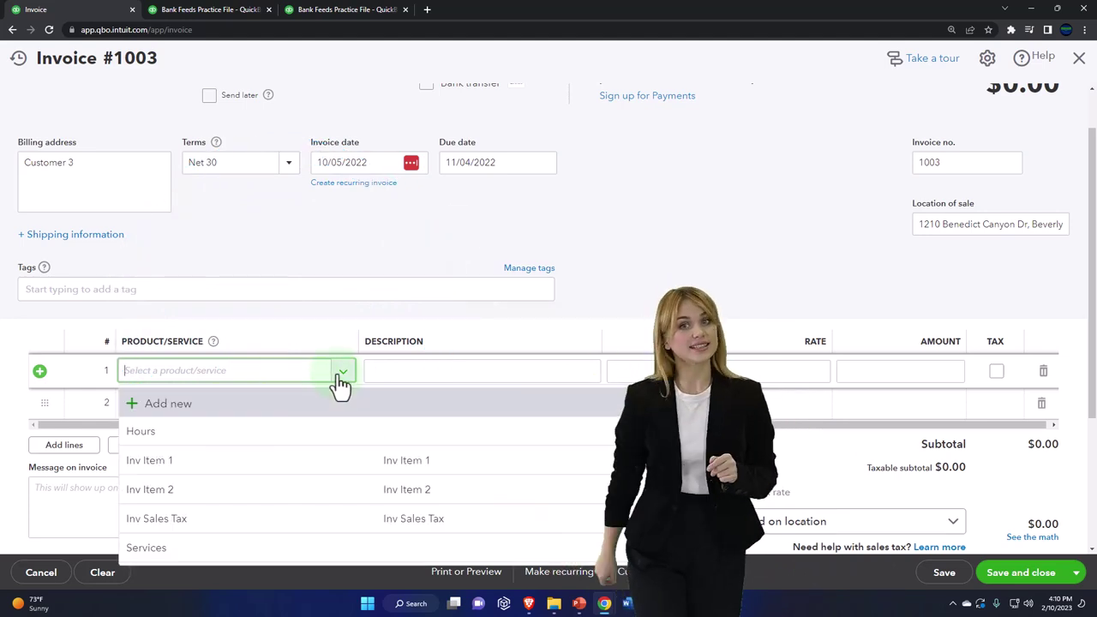
click(267, 434)
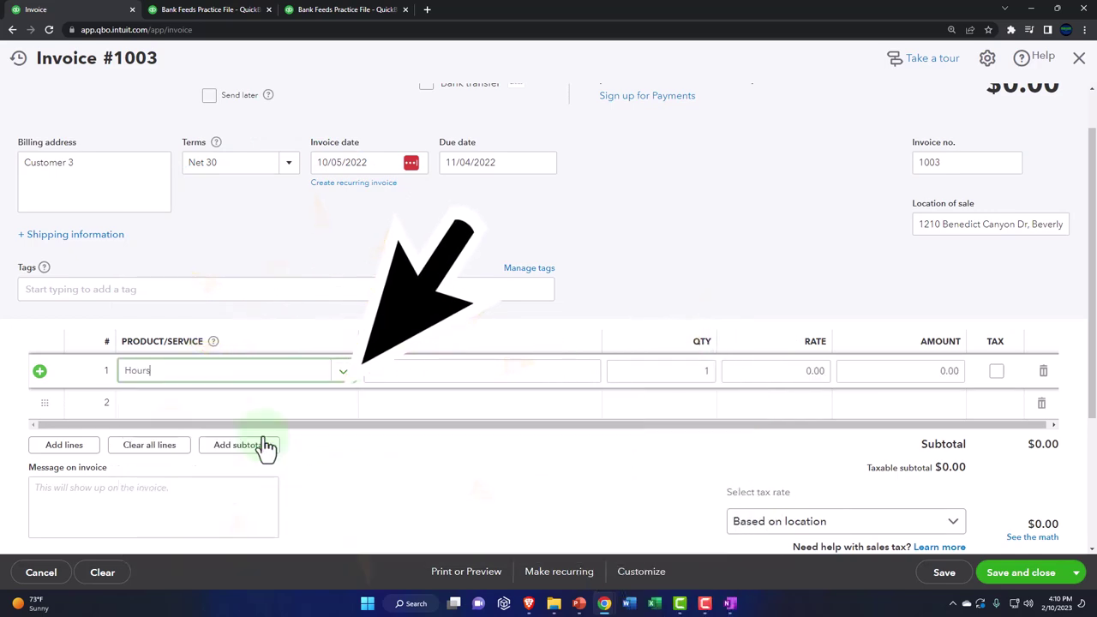
key(Tab)
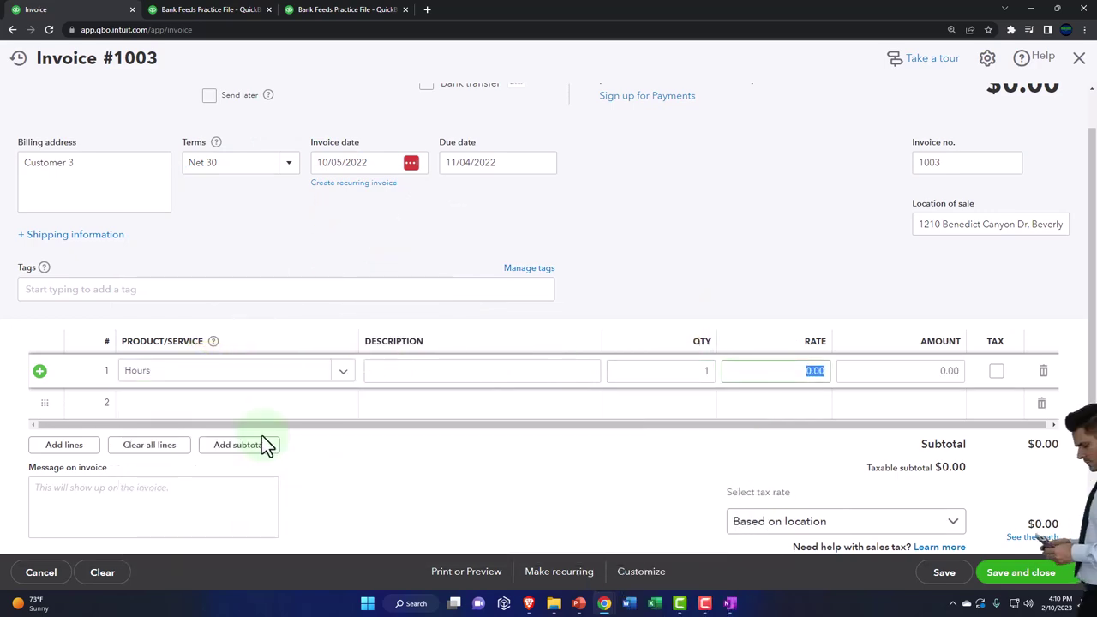
text(510)
key(Tab)
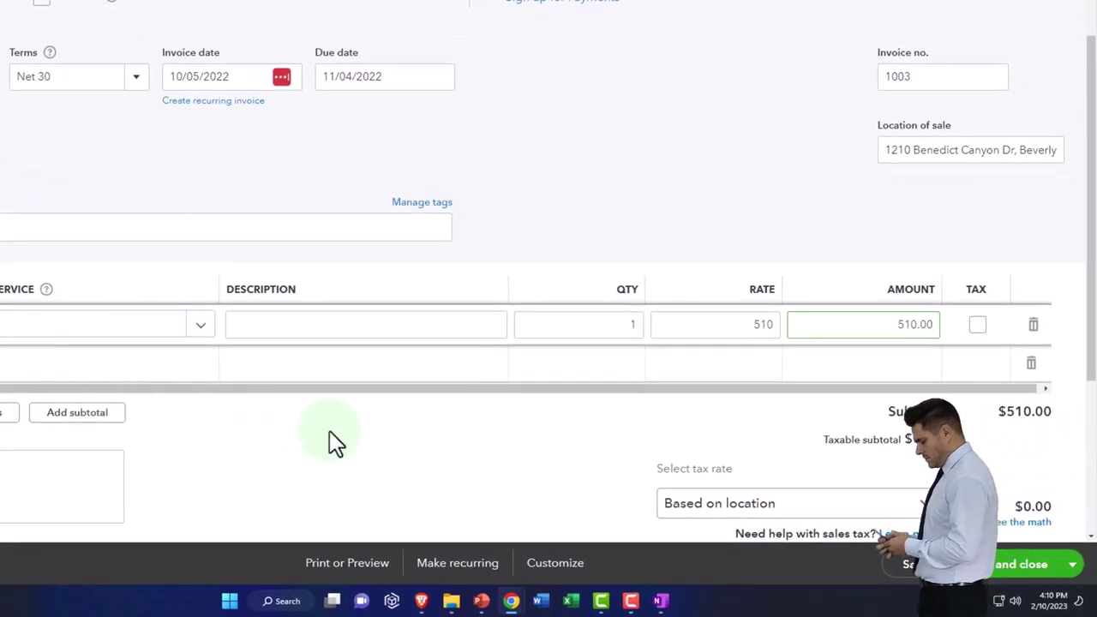
click(392, 454)
scroll(403, 461, down, 1)
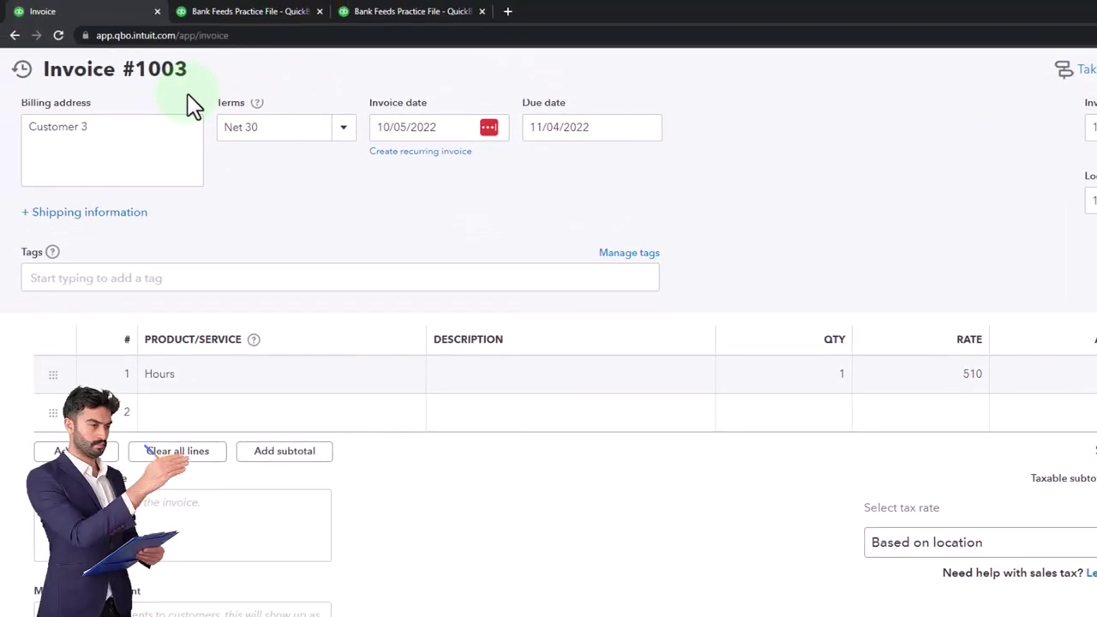
Step: Look at Accounts Receivable on the Balance Sheet, and return to the invoice to save and close it
click(248, 17)
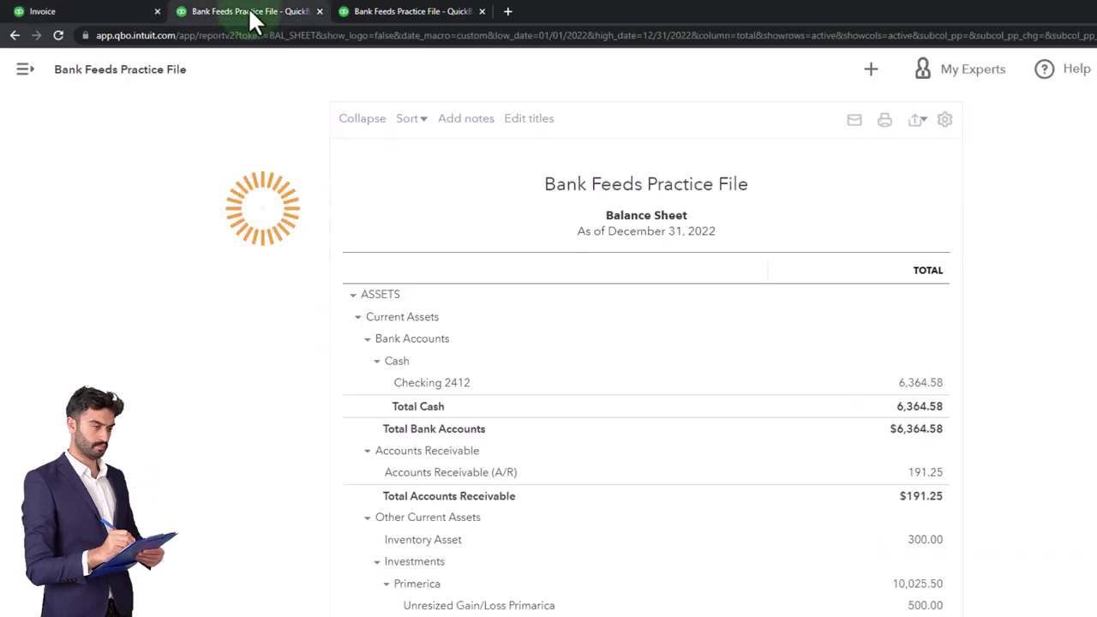
click(122, 12)
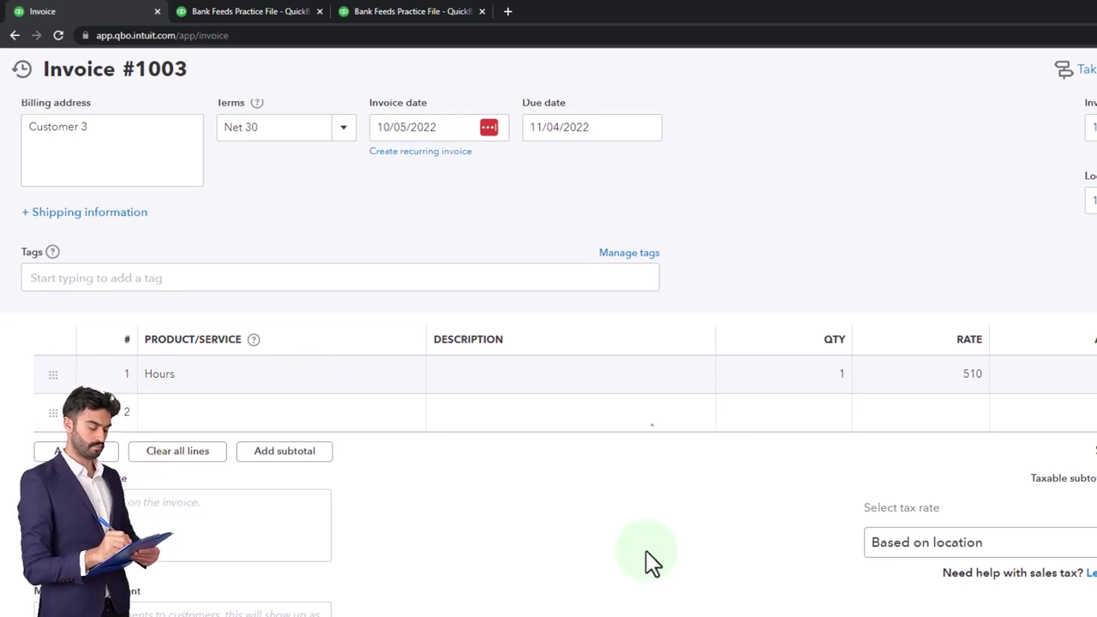
scroll(648, 561, down, 1)
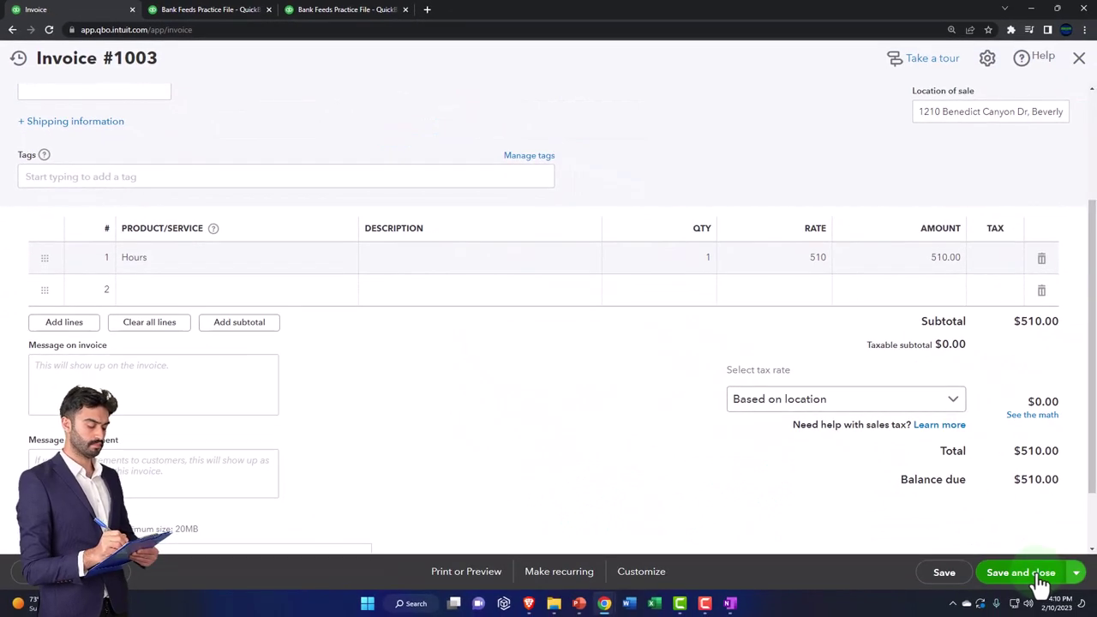
click(1020, 572)
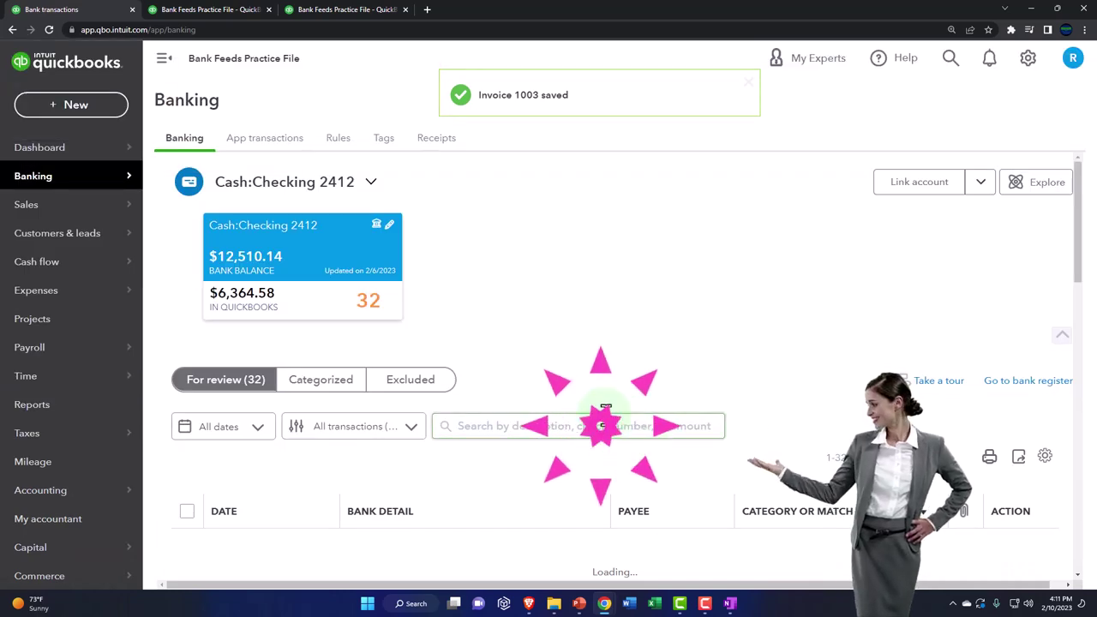
Step: Examine the suggested match for the 10/26/2022 bank transaction of $510.00, and rerun the Balance Sheet report to check Accounts Receivable
scroll(556, 383, down, 3)
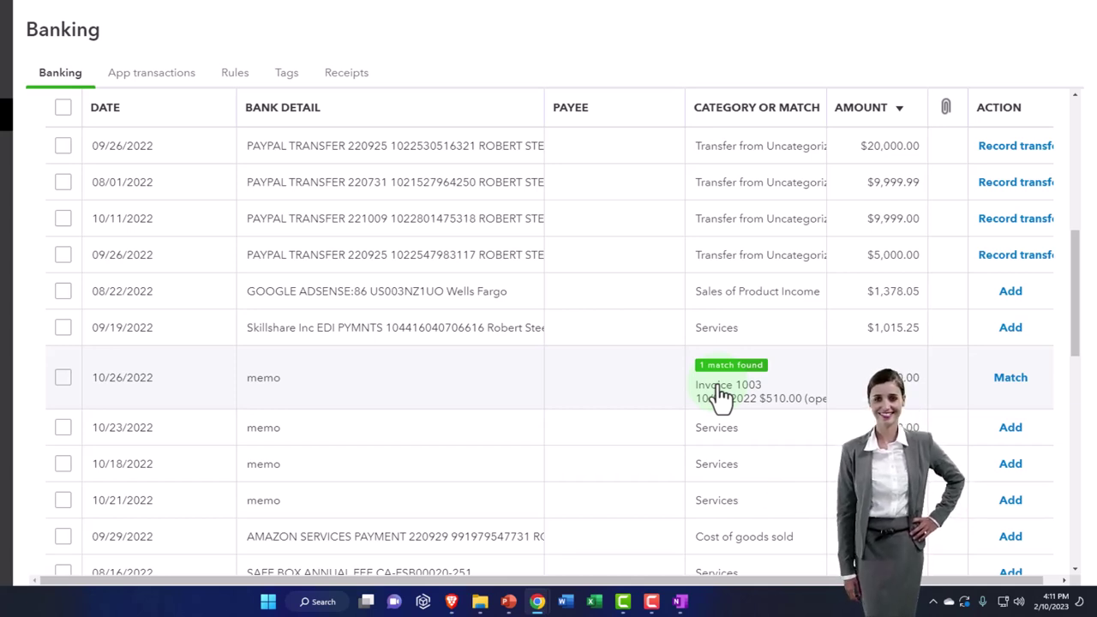
click(152, 395)
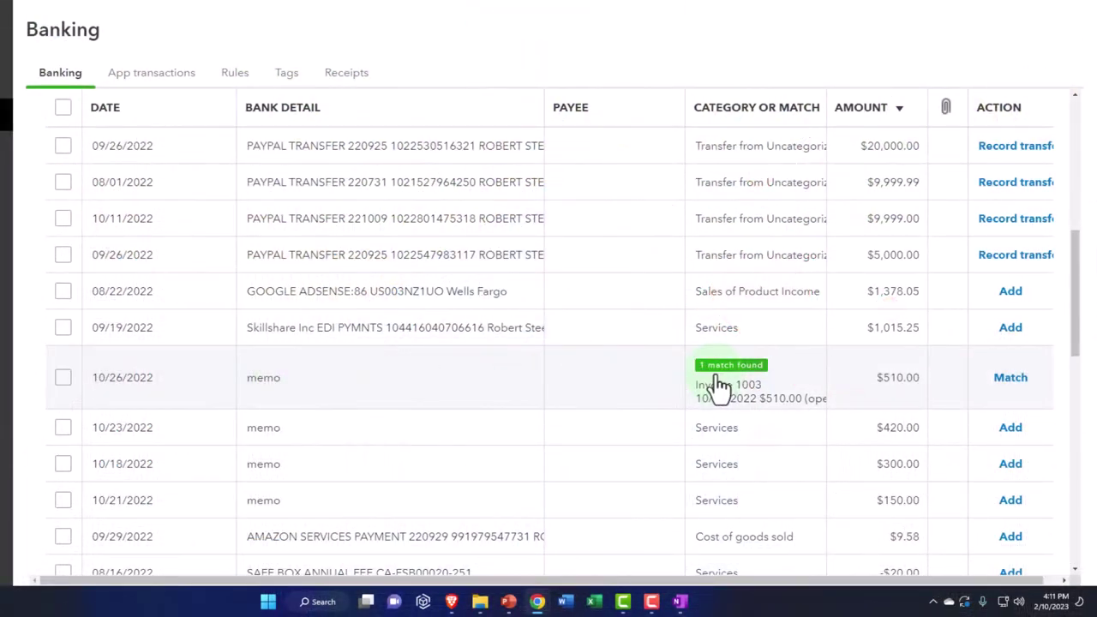
click(224, 12)
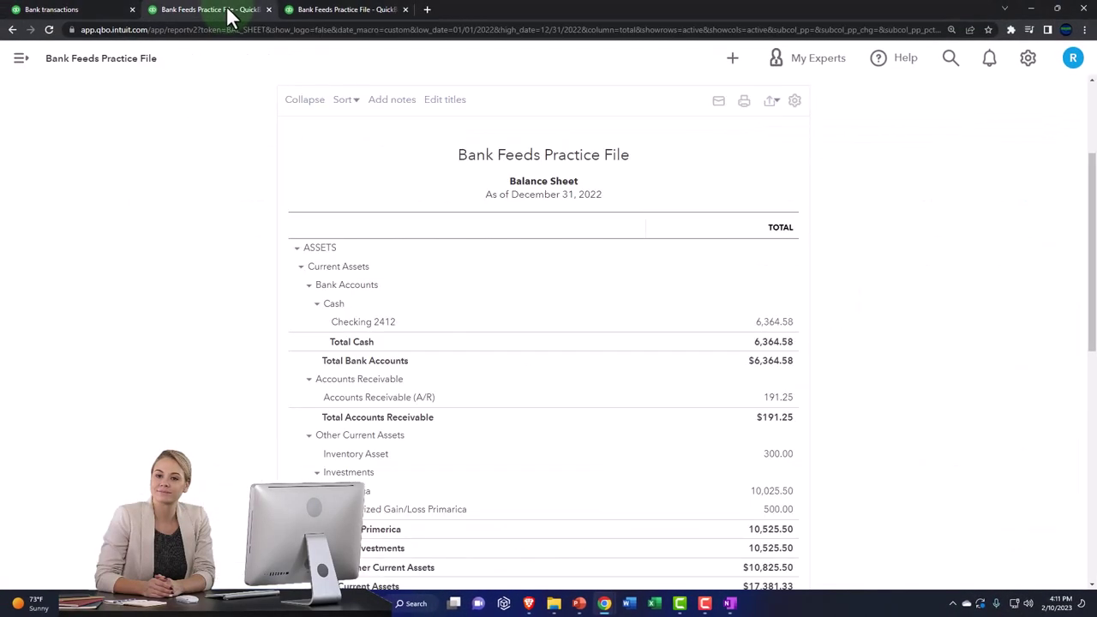
scroll(394, 251, up, 3)
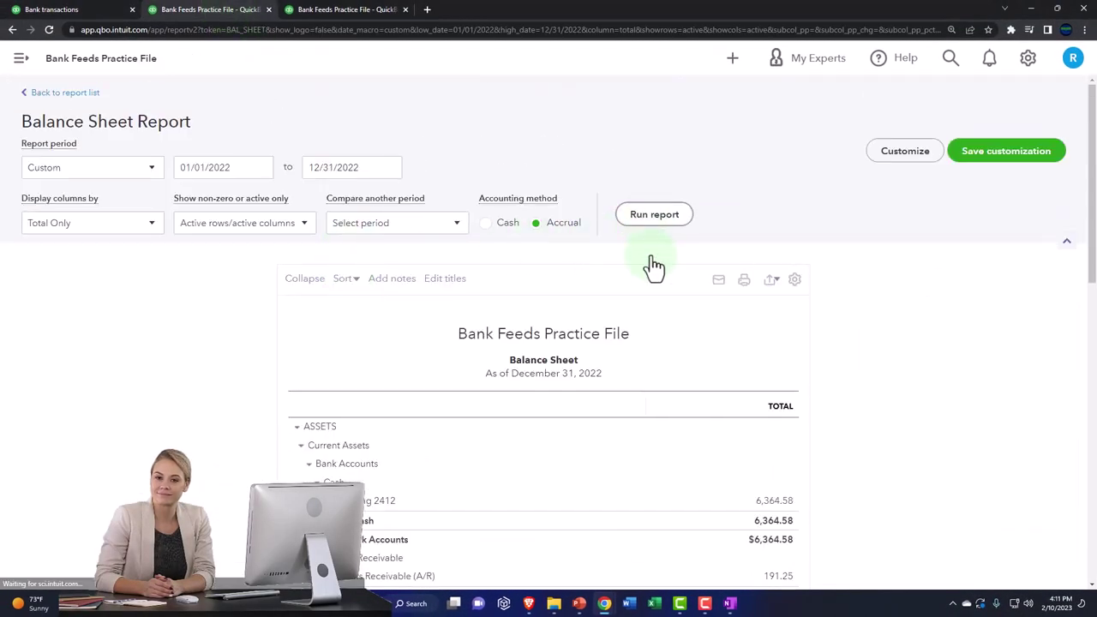
scroll(610, 351, down, 3)
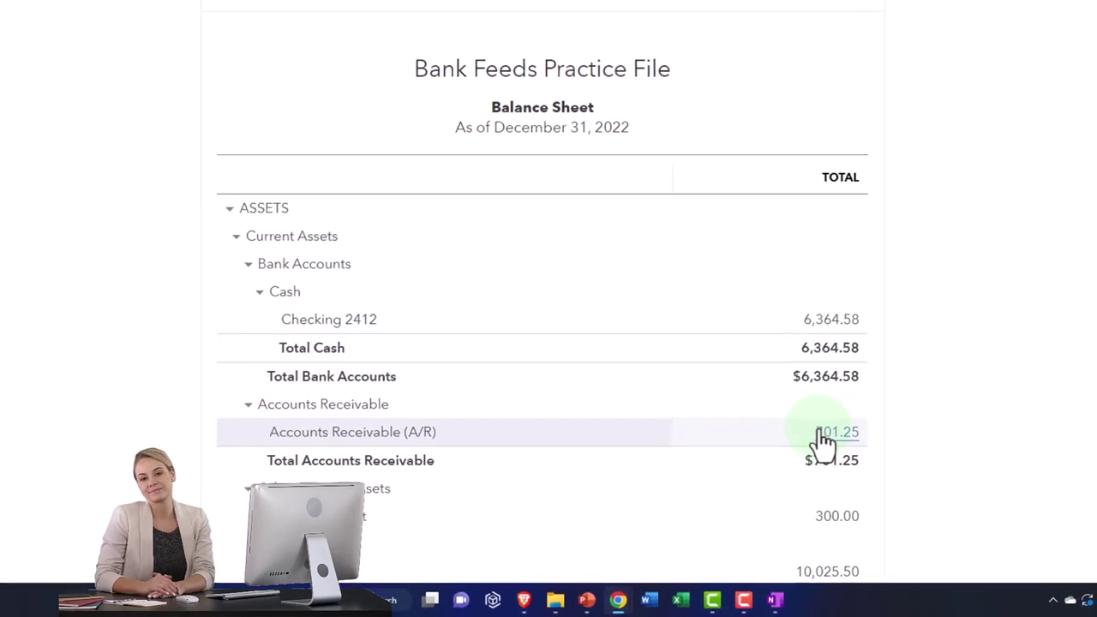
Step: Examine the transactions behind Accounts Receivable (A/R) on the Balance Sheet, and return to the report summary
click(824, 432)
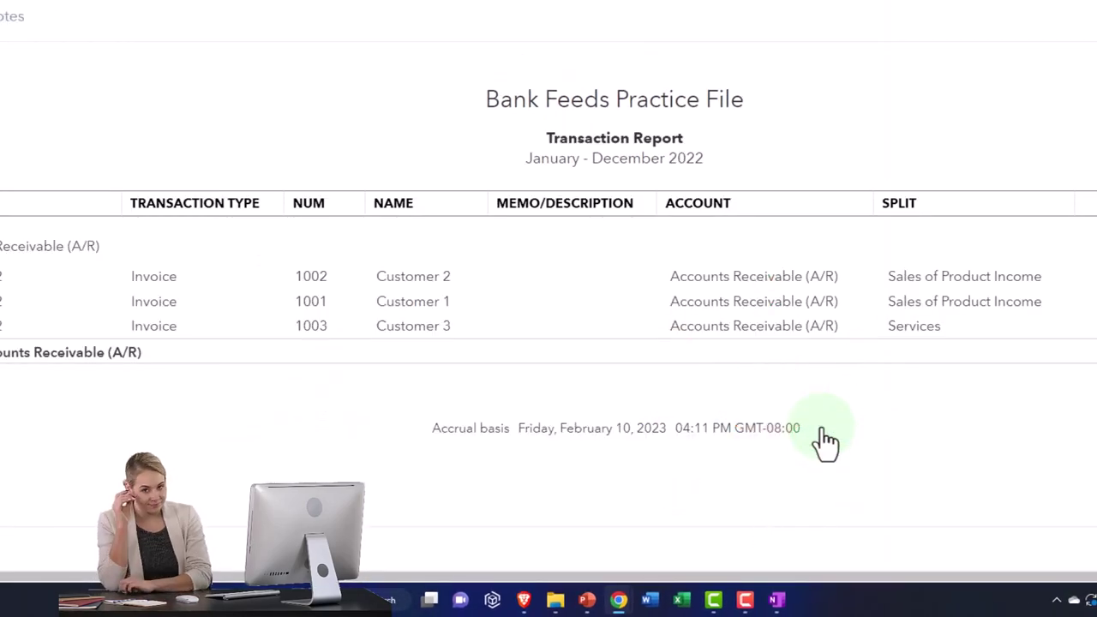
key(ctrl+minus)
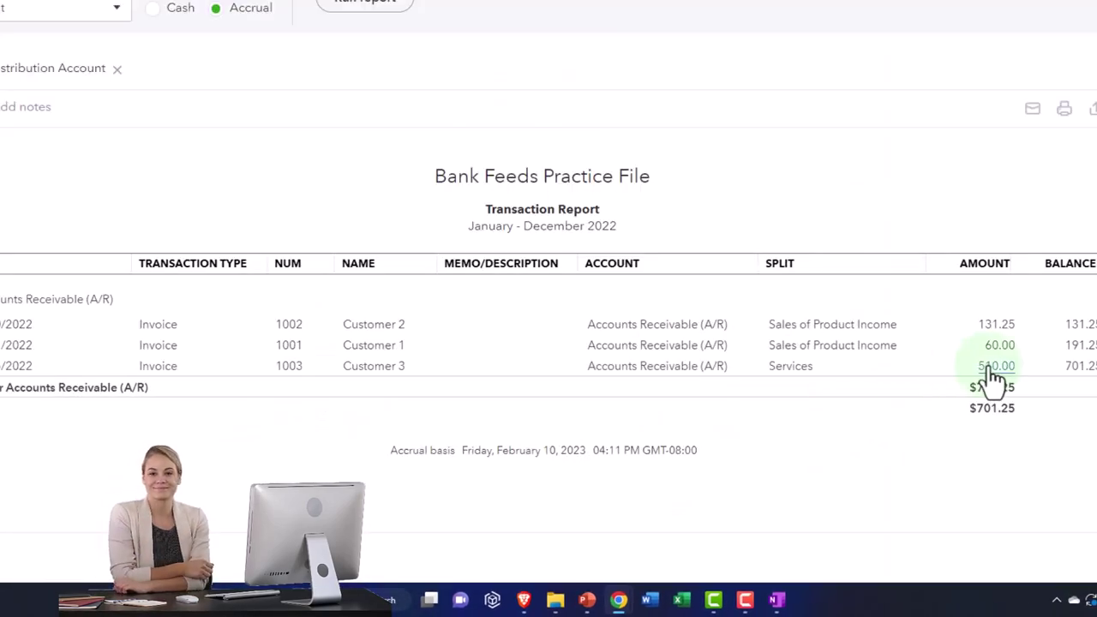
scroll(548, 299, up, 2)
key(alt+Left)
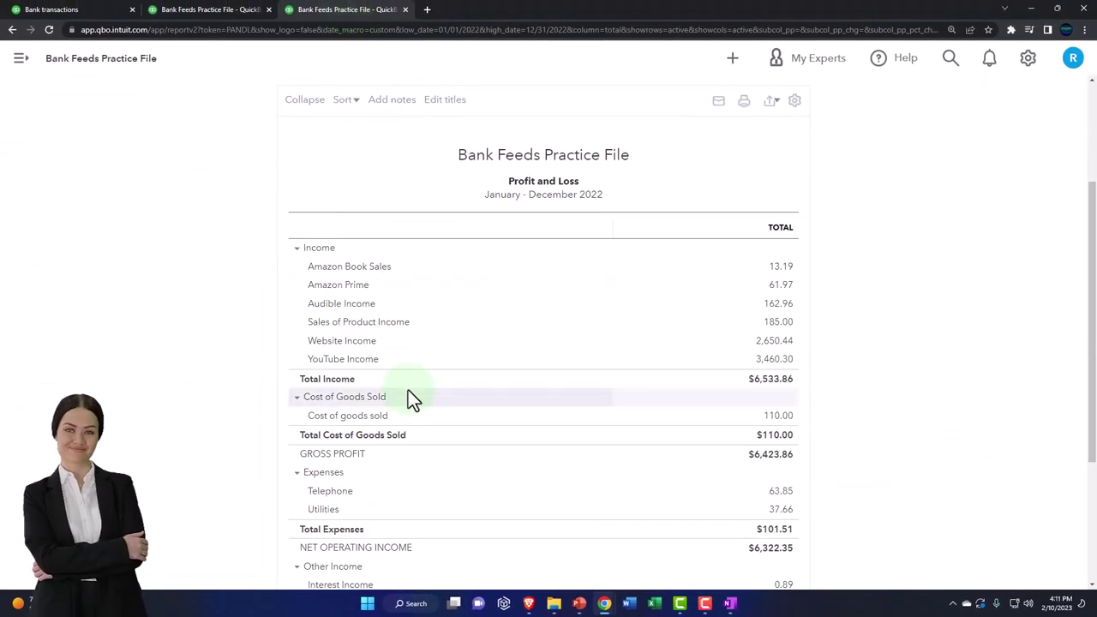
Step: Rerun the 2022 Profit and Loss report, inspect the transactions behind Services income, and look back at Accounts Receivable on the Balance Sheet
key(ctrl+plus)
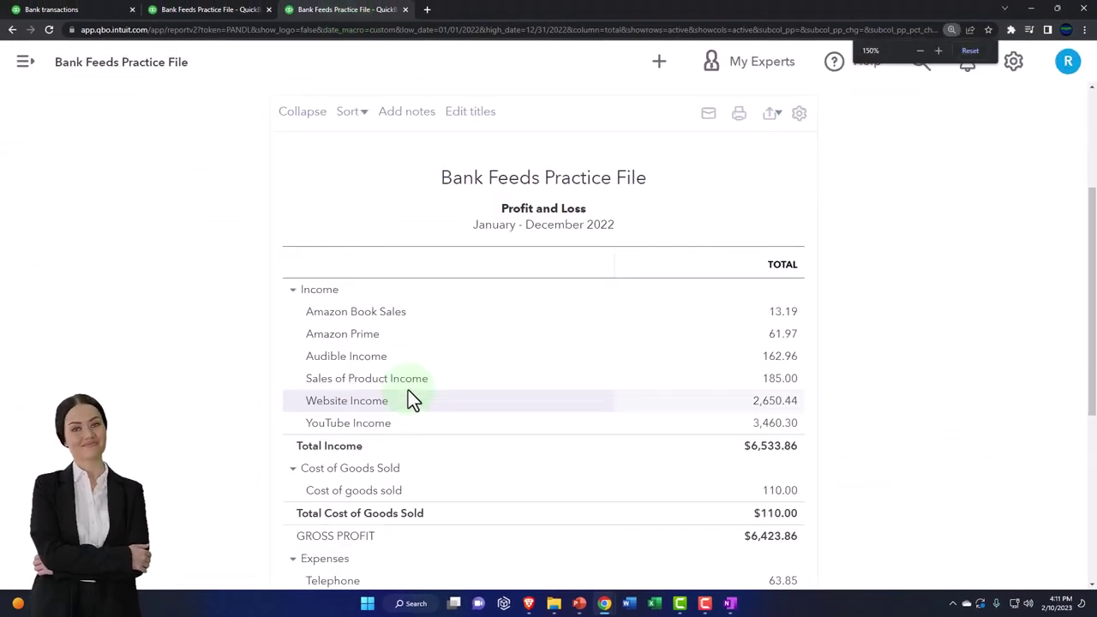
scroll(408, 389, down, 2)
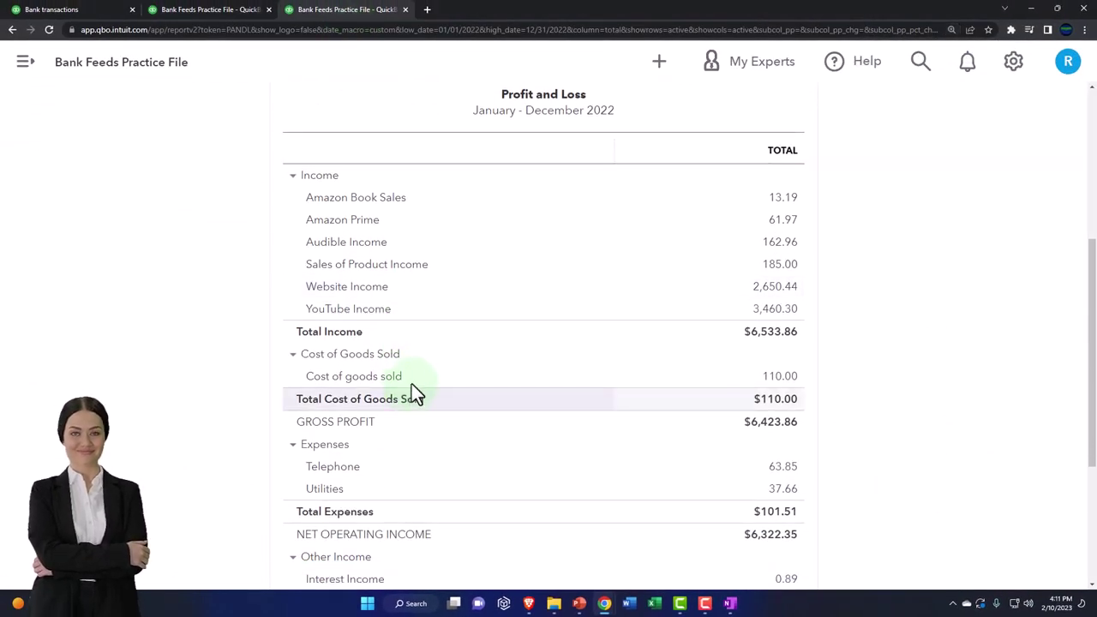
scroll(393, 291, up, 1)
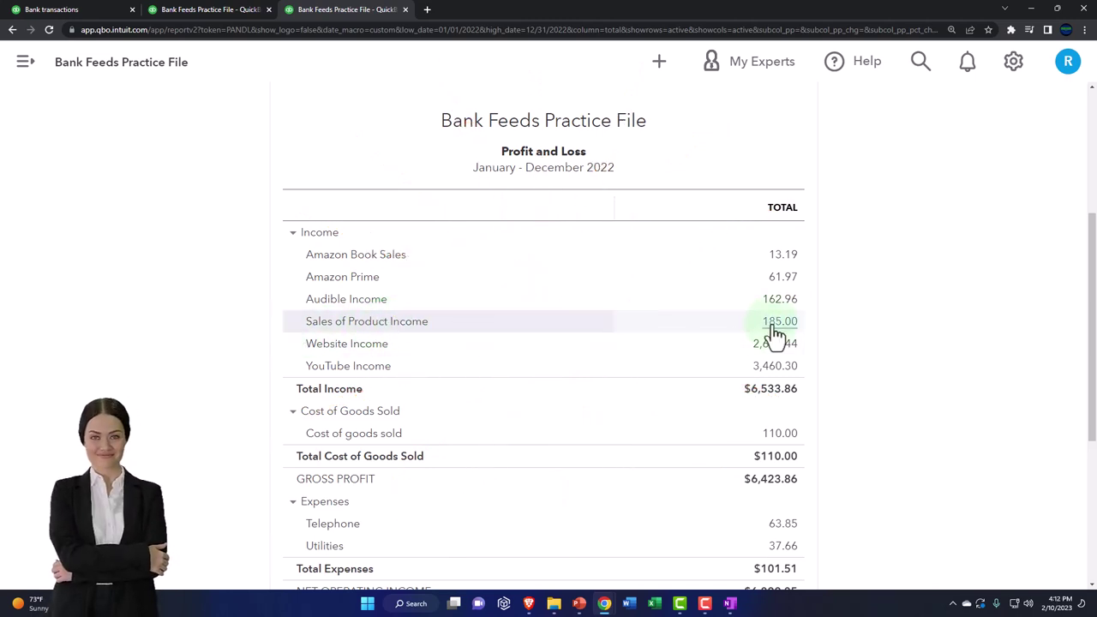
scroll(775, 334, up, 3)
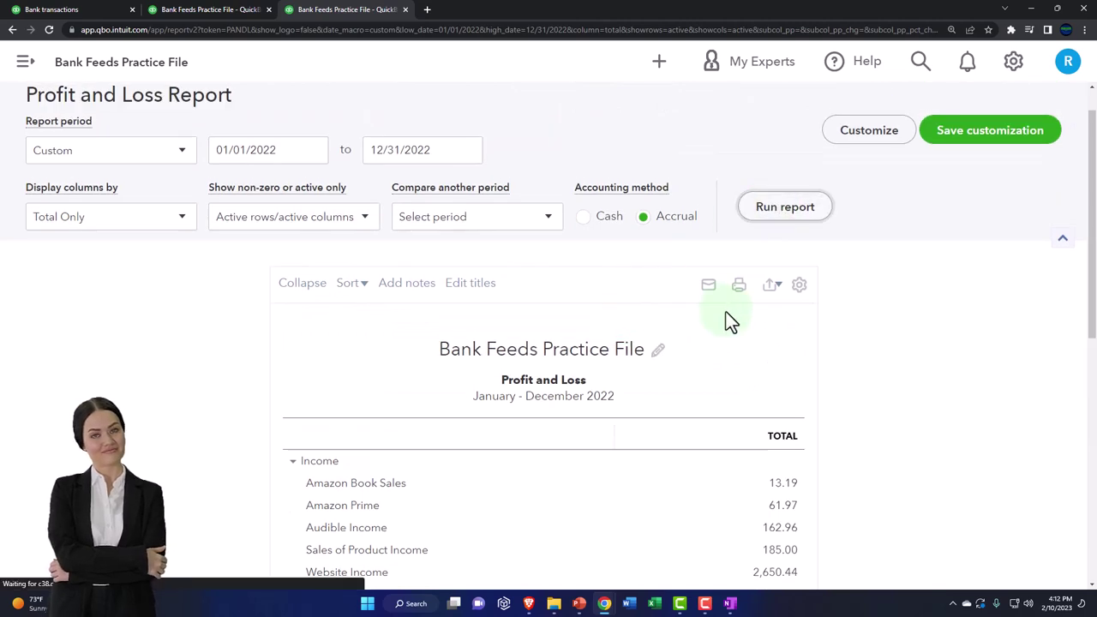
scroll(693, 338, down, 2)
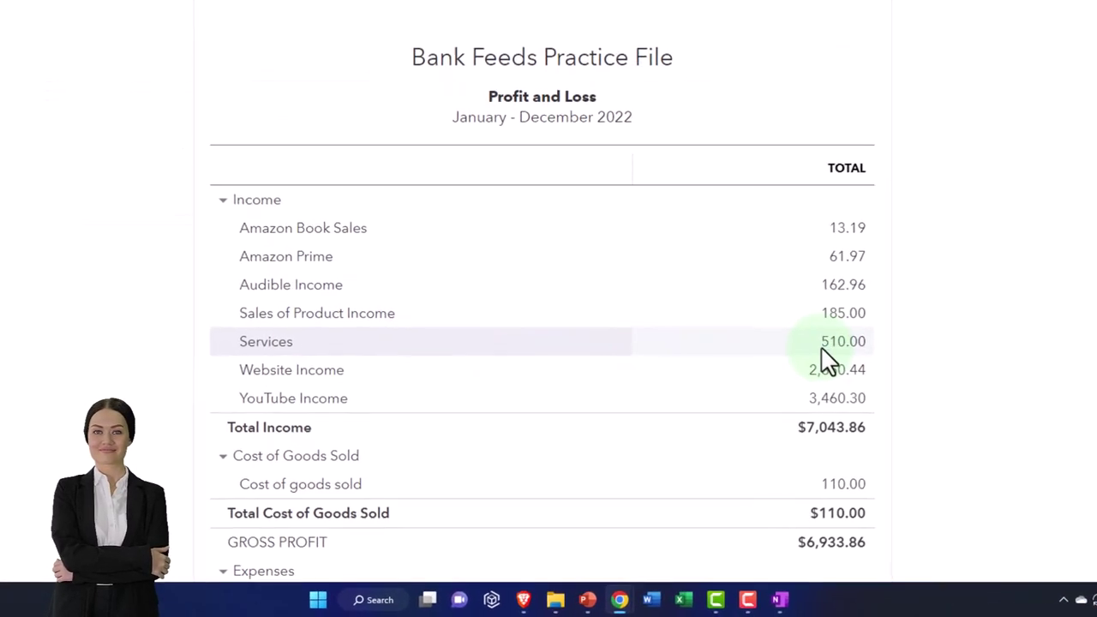
click(826, 343)
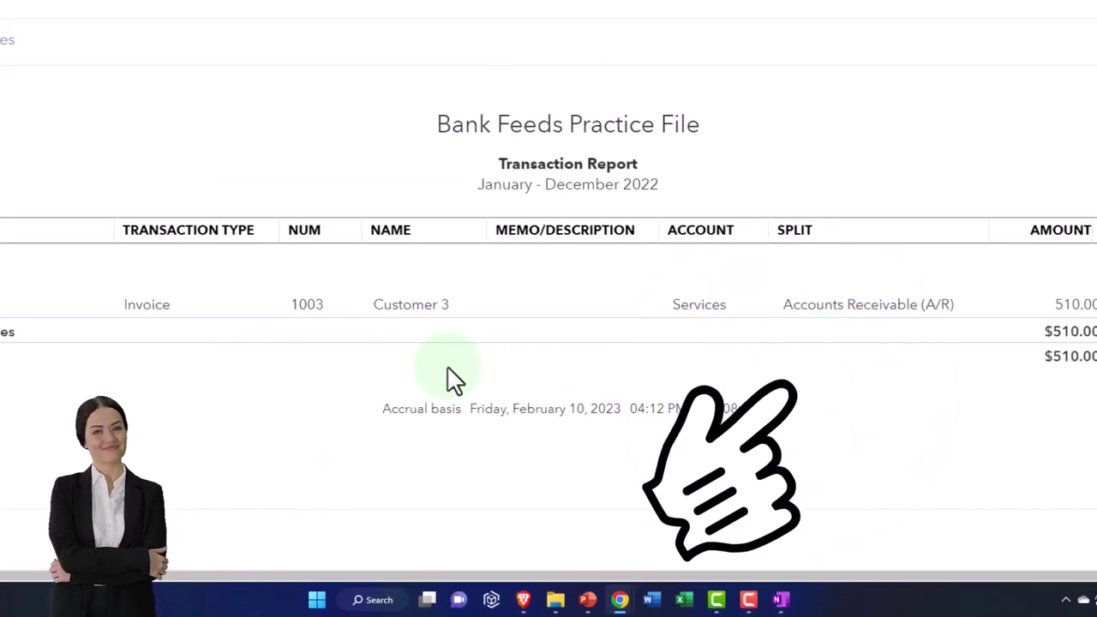
scroll(345, 321, up, 3)
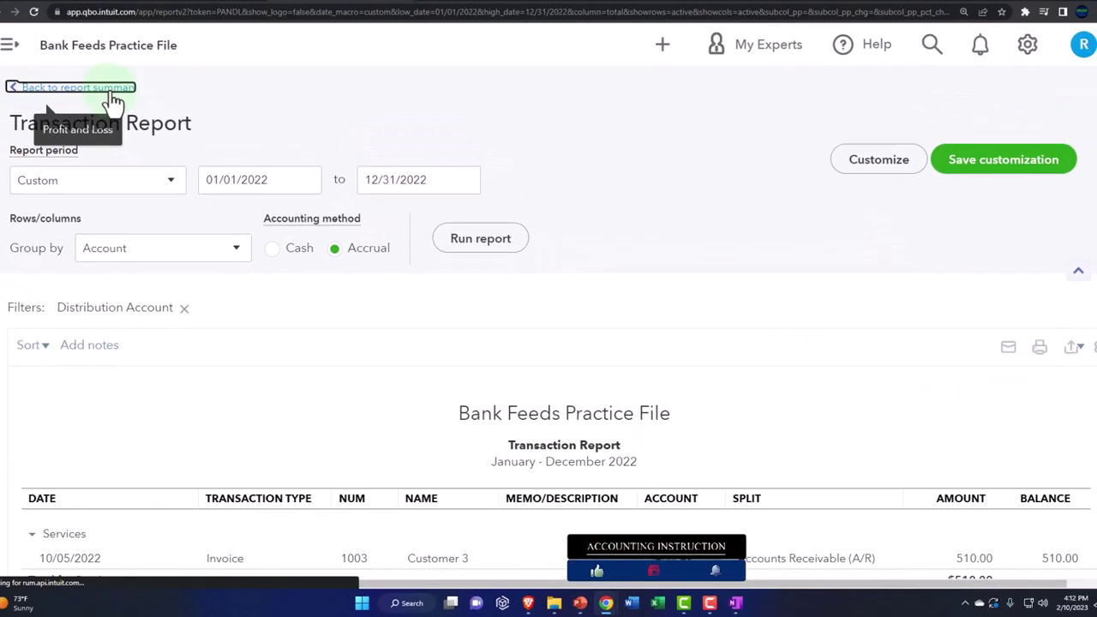
click(105, 88)
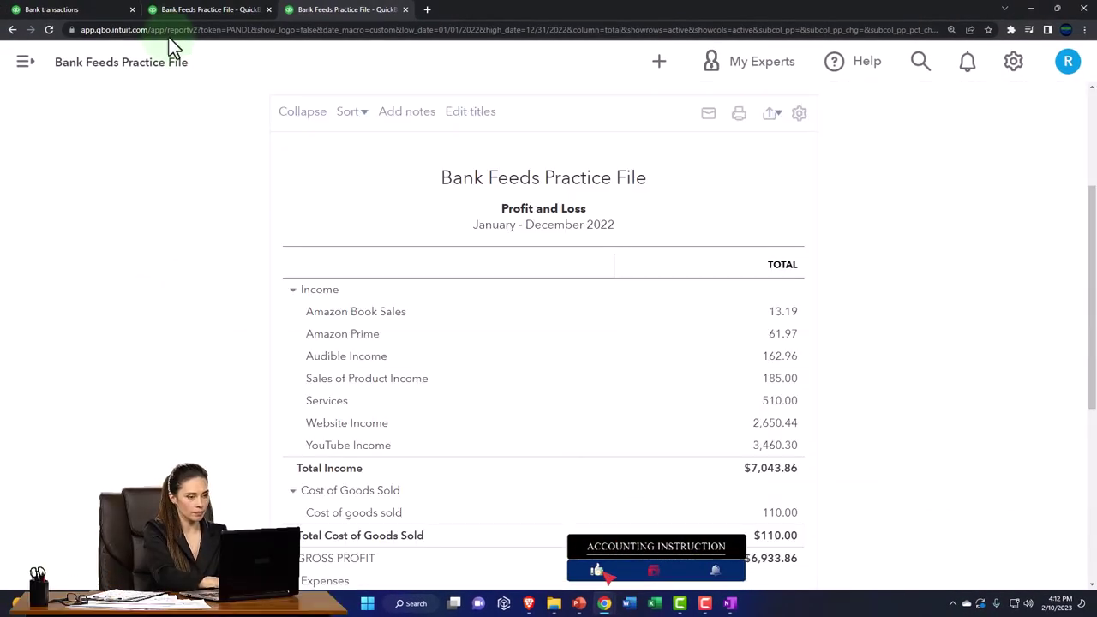
click(186, 11)
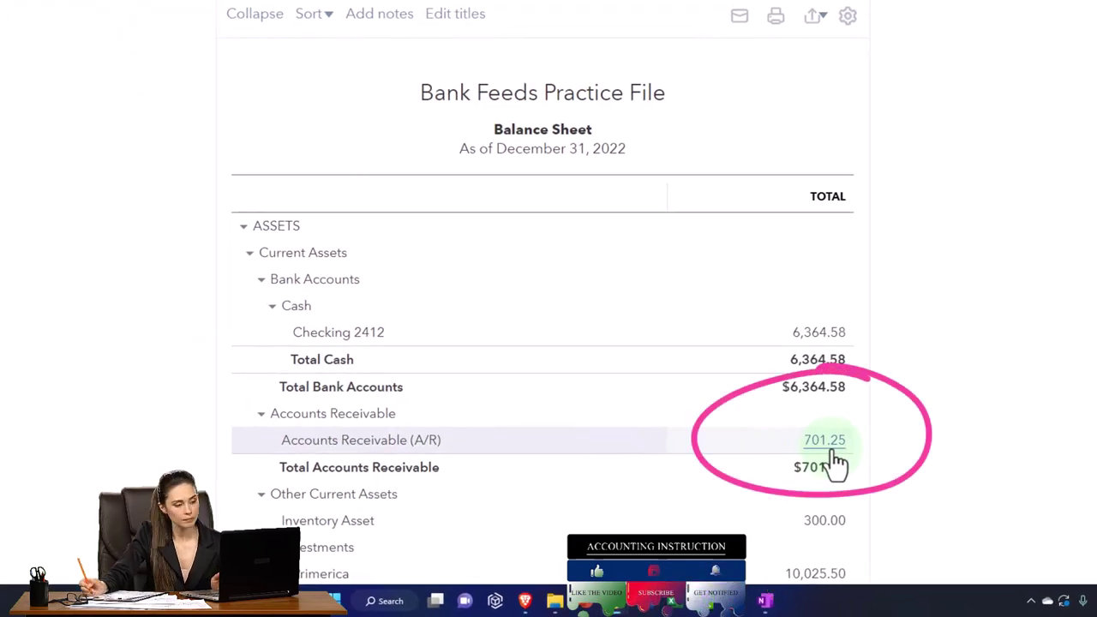
Step: Duplicate the Profit and Loss browser tab and show the Reports list in the copy with the navigation sidebar collapsed
click(351, 10)
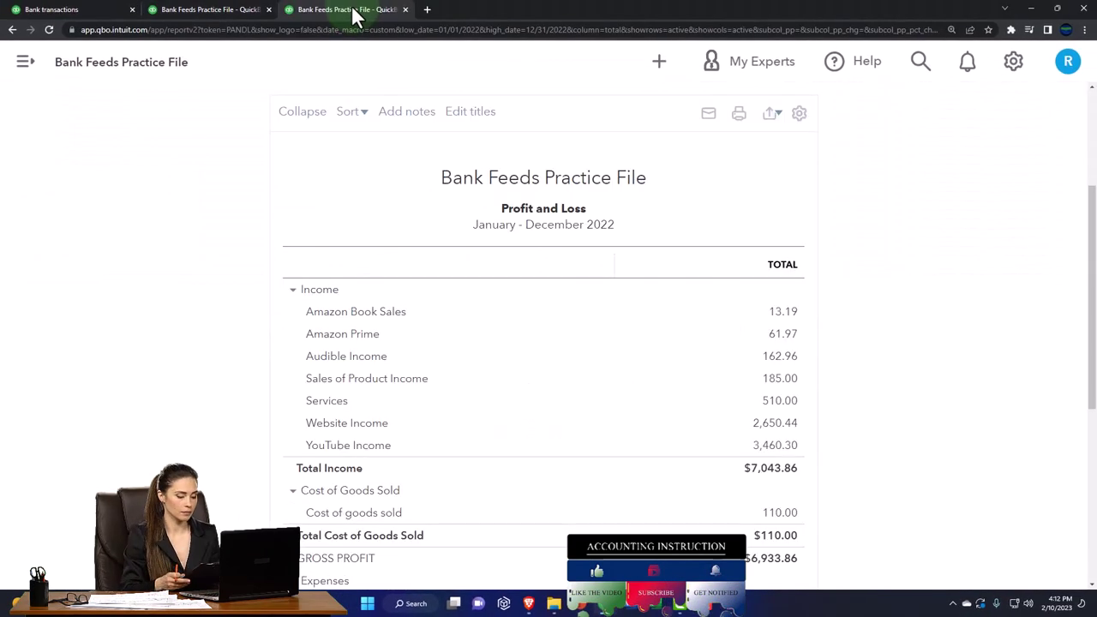
right_click(353, 16)
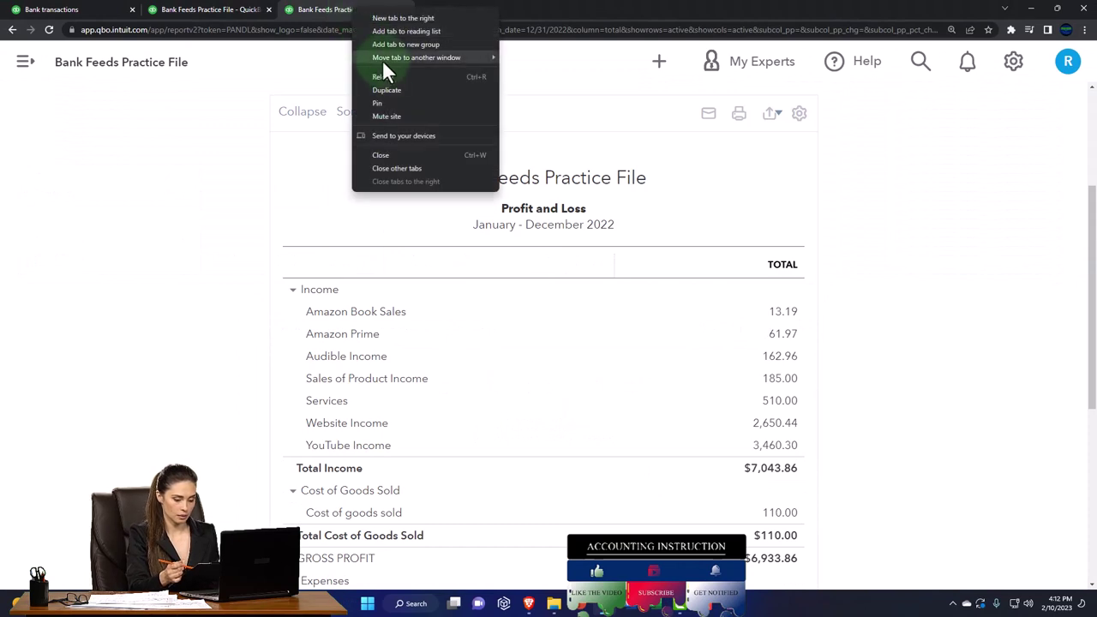
click(387, 90)
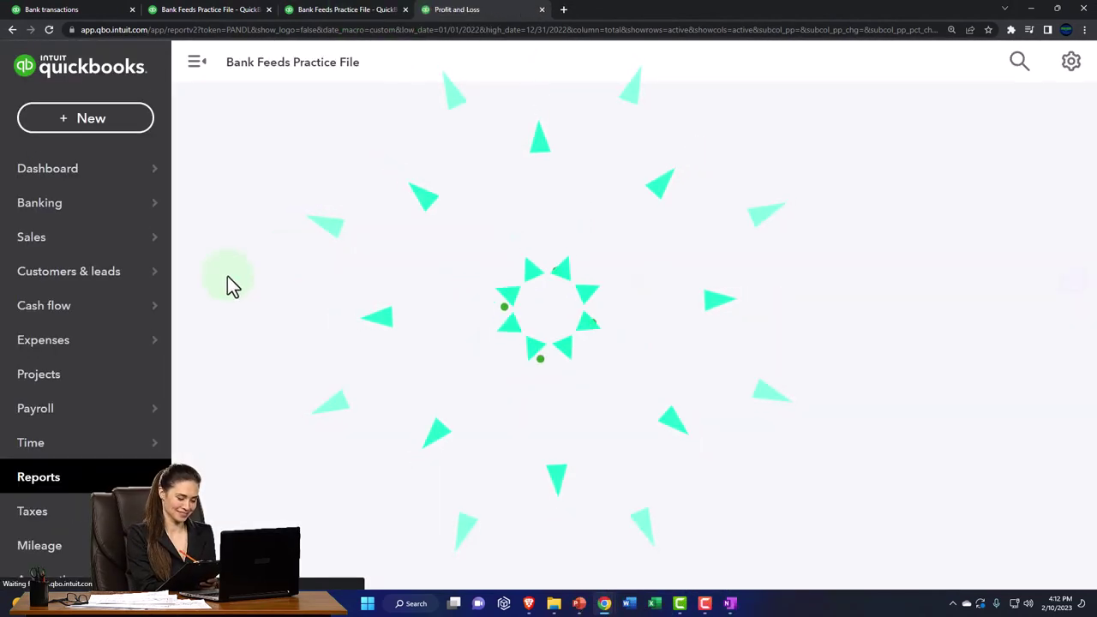
click(53, 485)
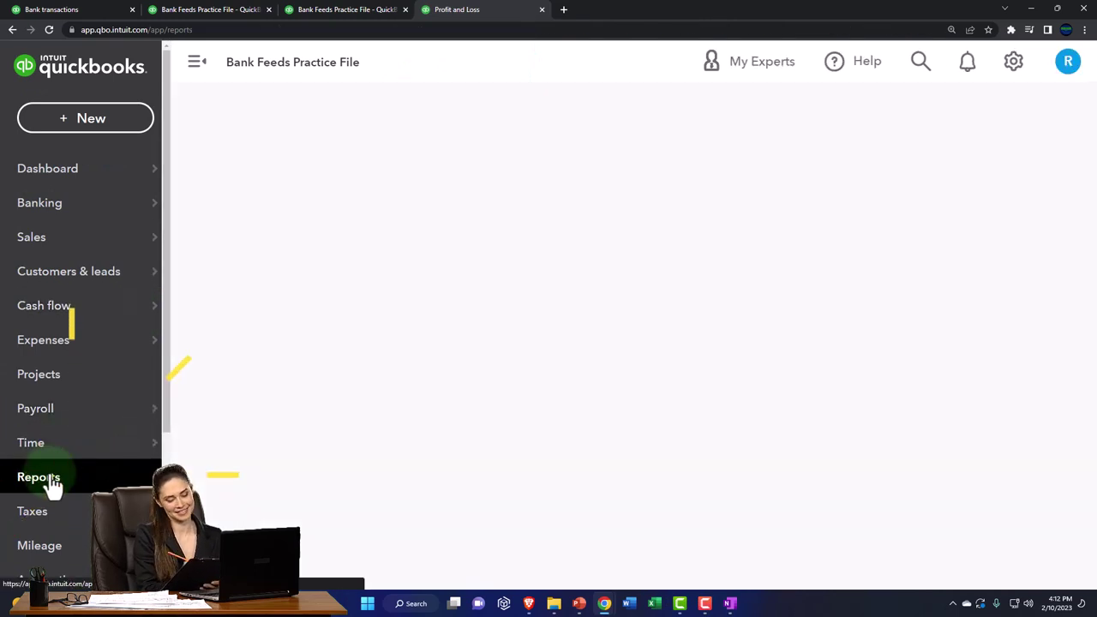
click(196, 64)
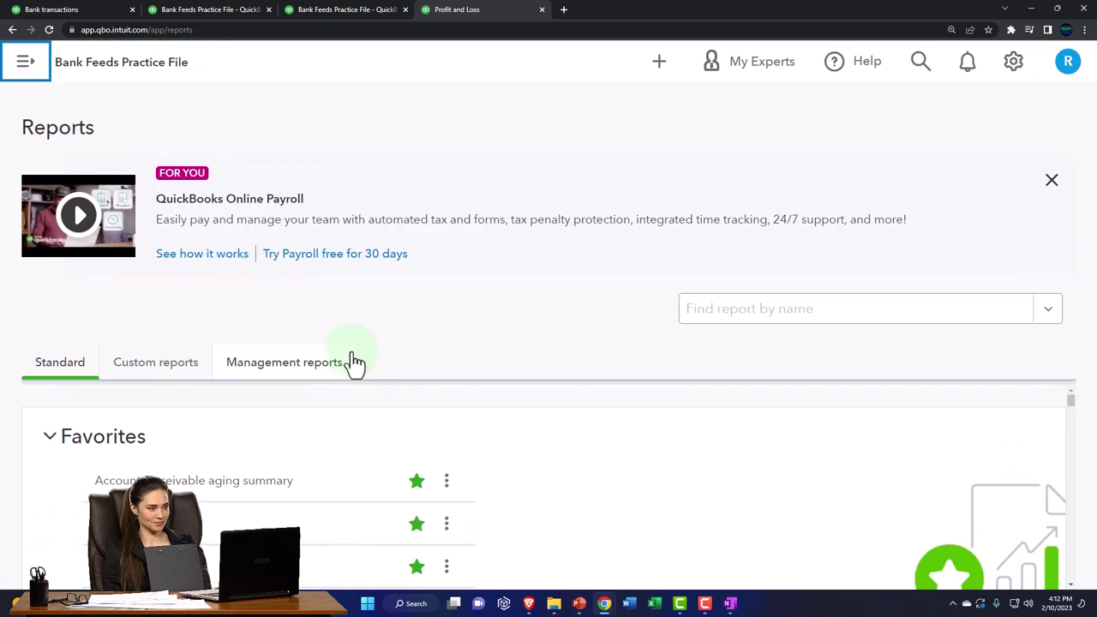
Step: Open the Accounts receivable aging summary from the Who owes you reports and review the balances by customer
scroll(372, 483, down, 3)
key(ctrl+minus)
scroll(372, 483, down, 5)
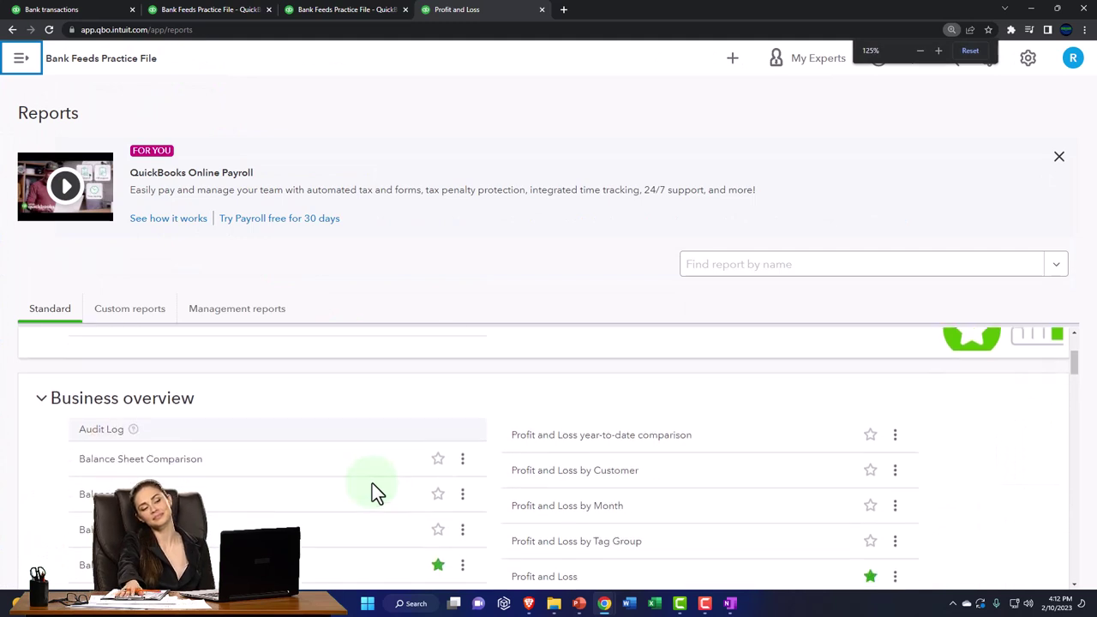
scroll(372, 484, down, 5)
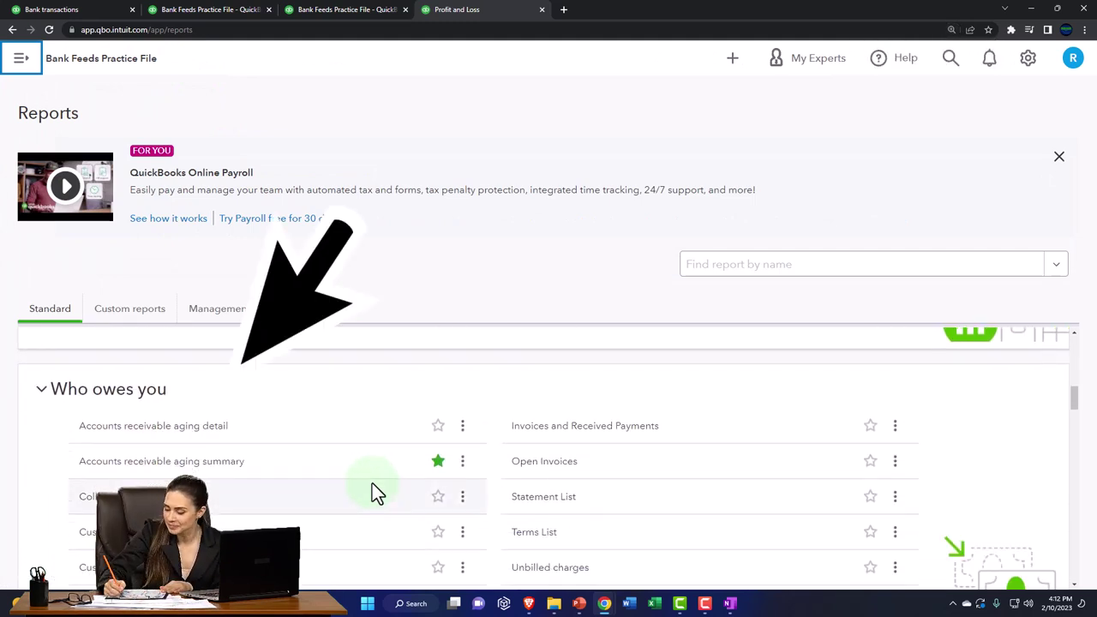
click(166, 418)
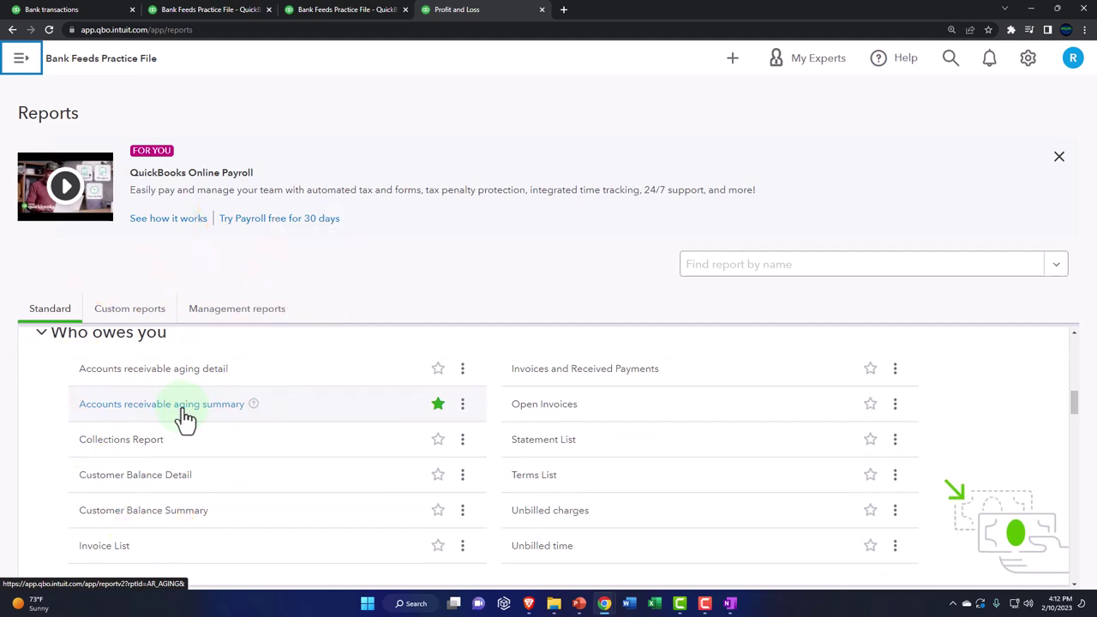
click(185, 419)
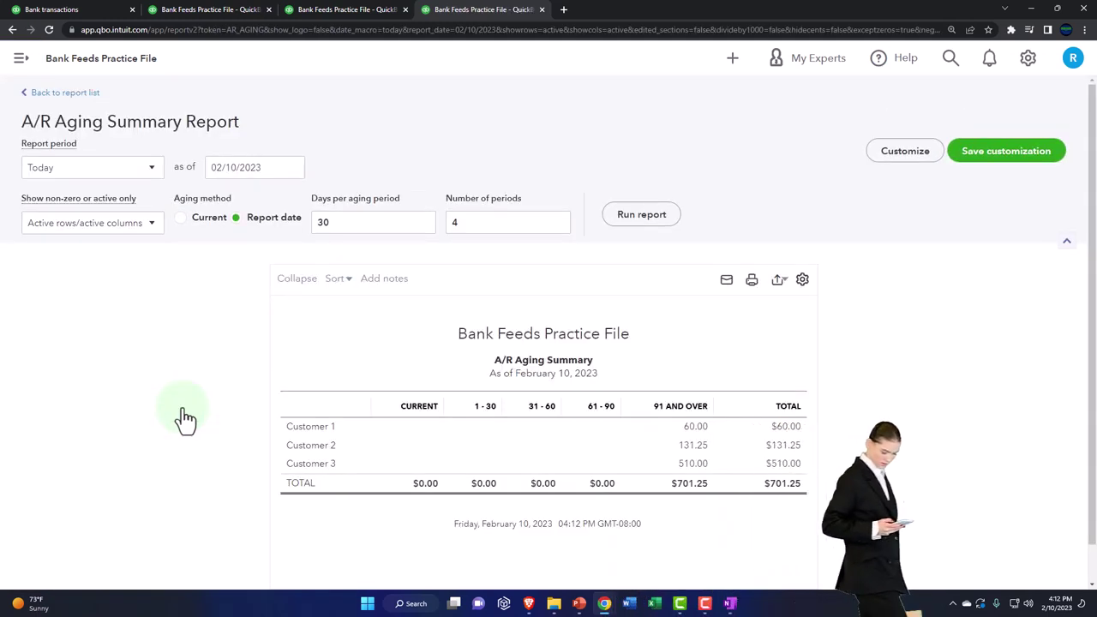
scroll(155, 370, down, 1)
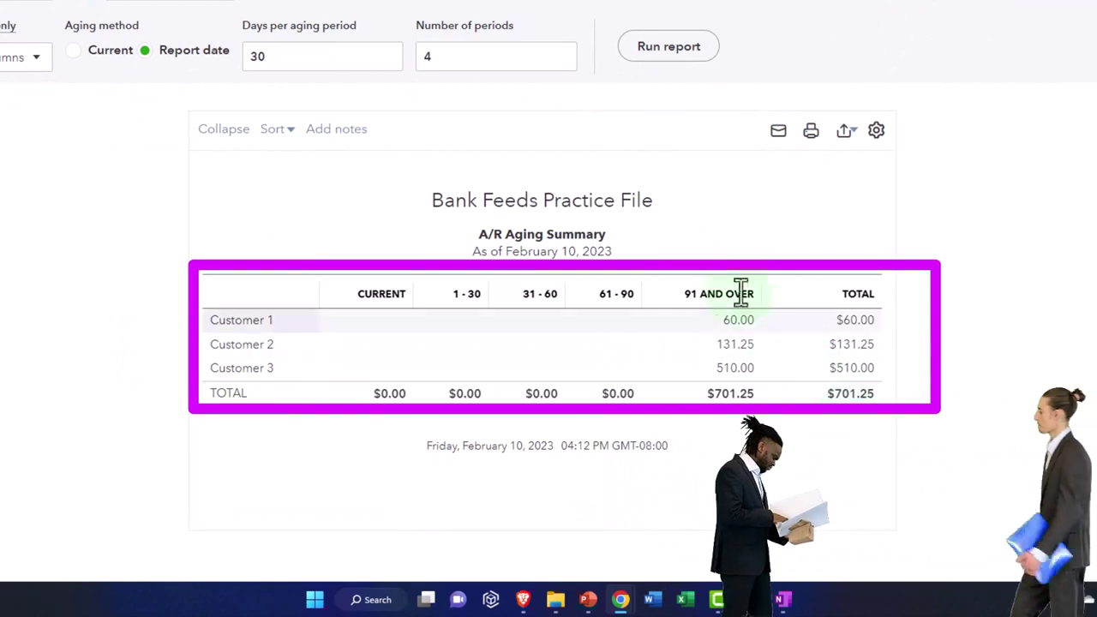
Step: Return to the Balance Sheet and compare its Accounts Receivable (A/R) balance with the aging summary
click(219, 9)
scroll(462, 373, down, 1)
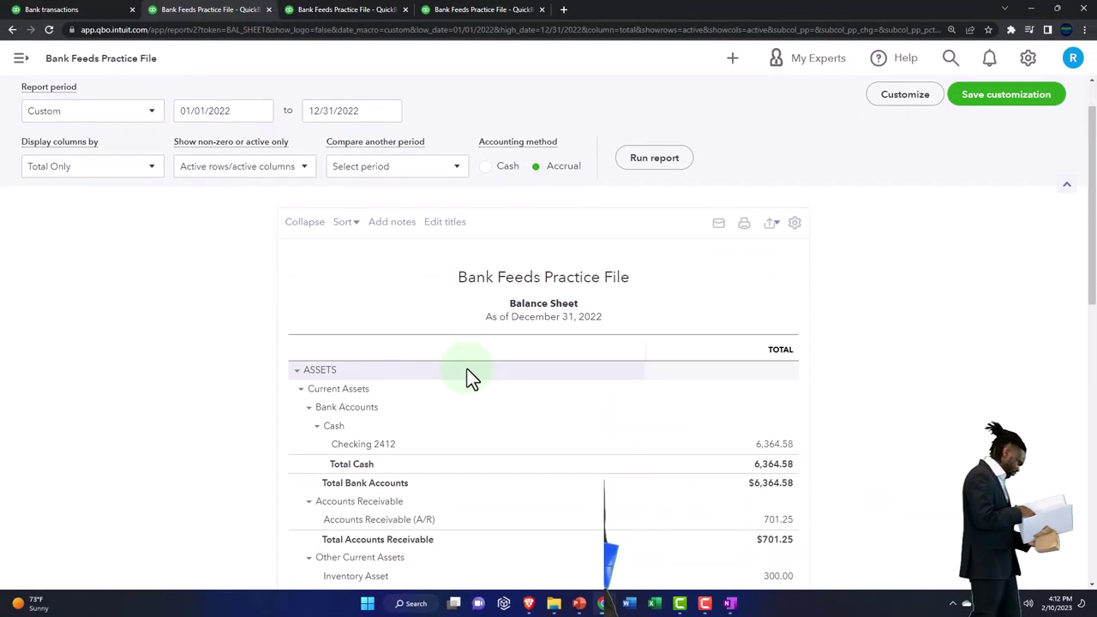
scroll(763, 521, down, 1)
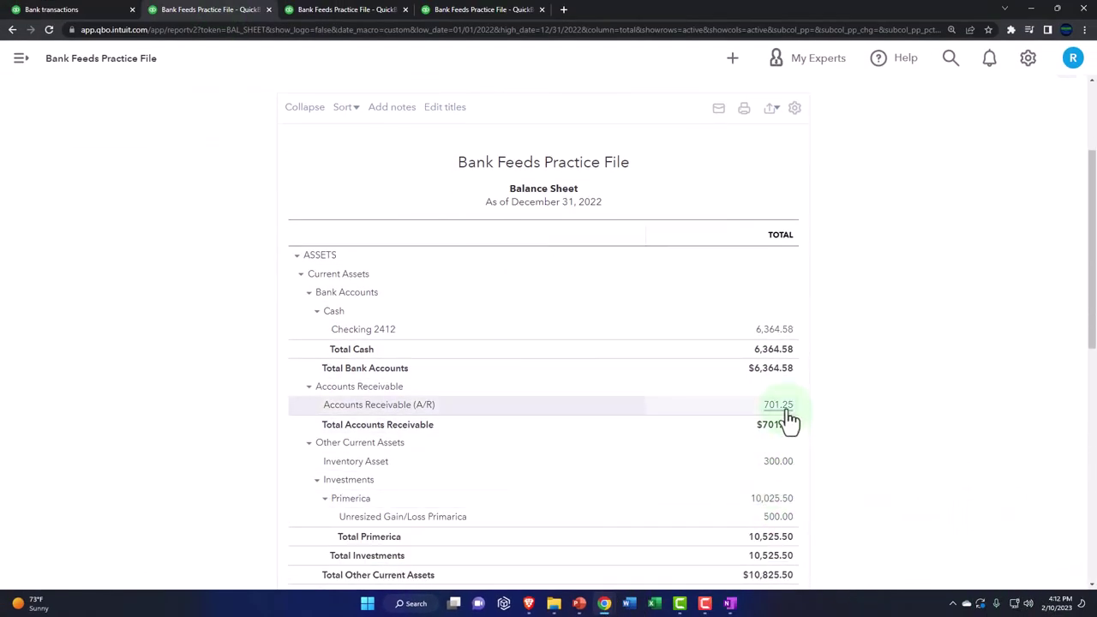
click(779, 408)
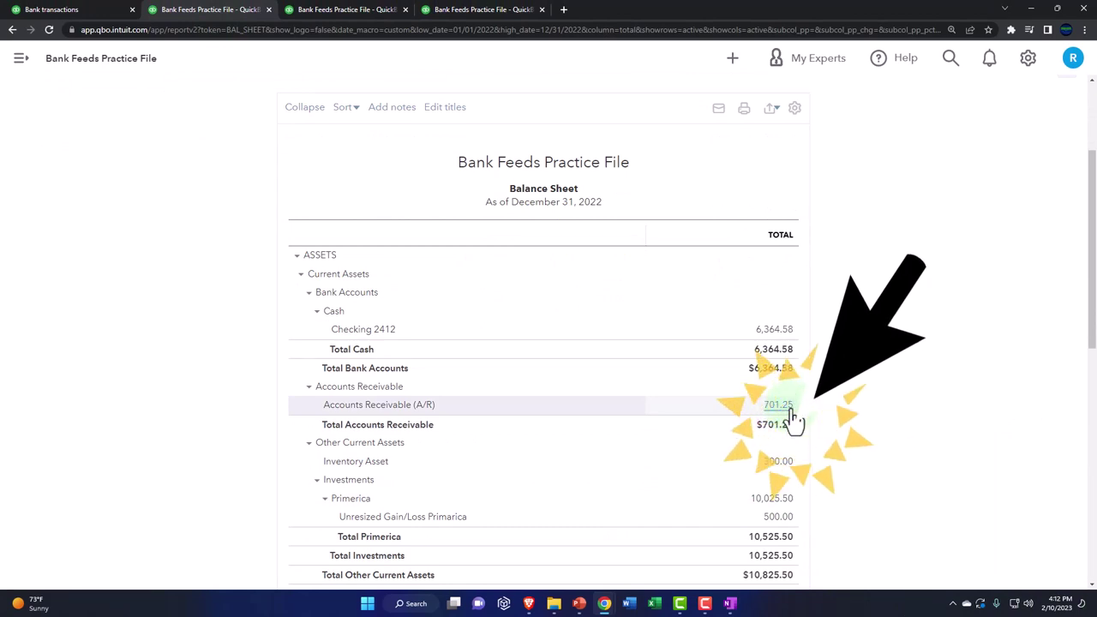
Step: Go to the Sales customer list from the bank transactions page and open Customer 3's transaction list
click(94, 9)
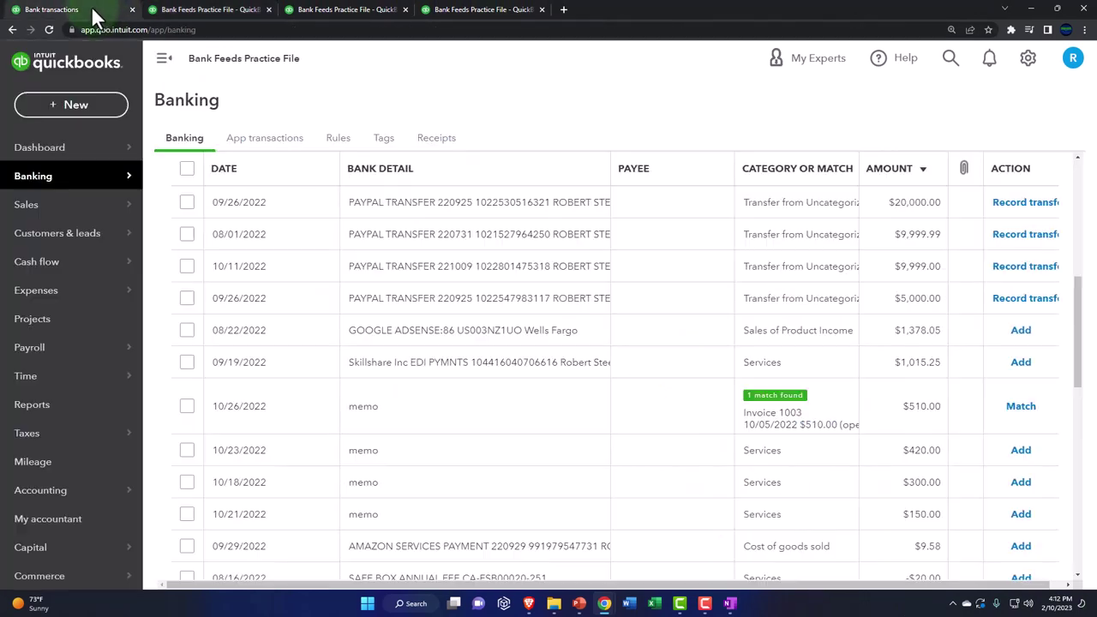
click(32, 209)
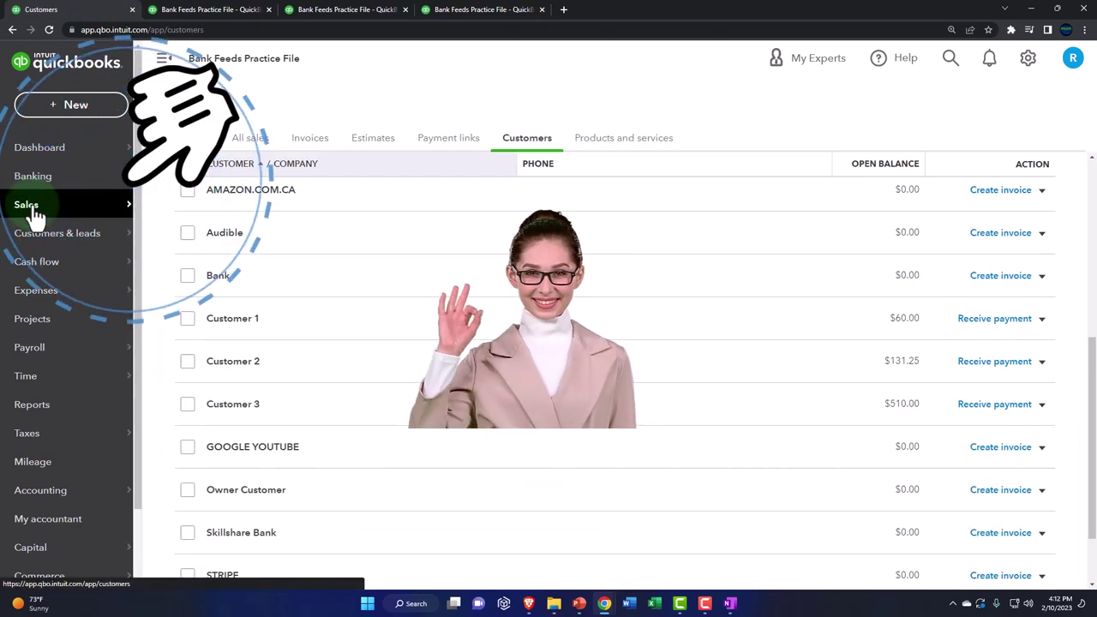
click(524, 143)
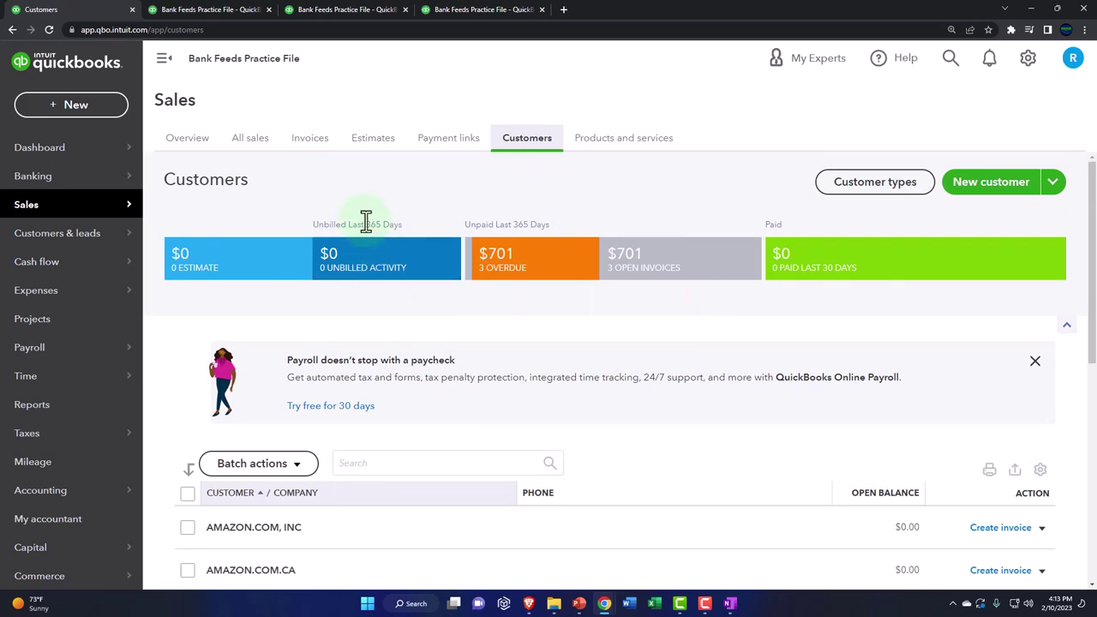
click(161, 59)
scroll(245, 392, down, 3)
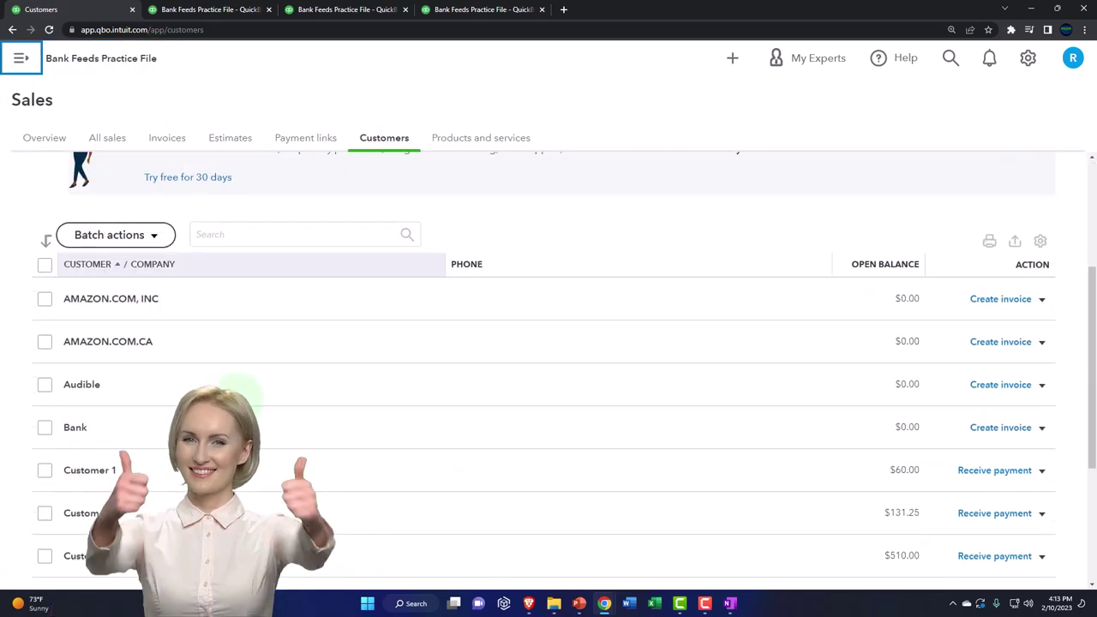
scroll(244, 407, down, 1)
click(92, 451)
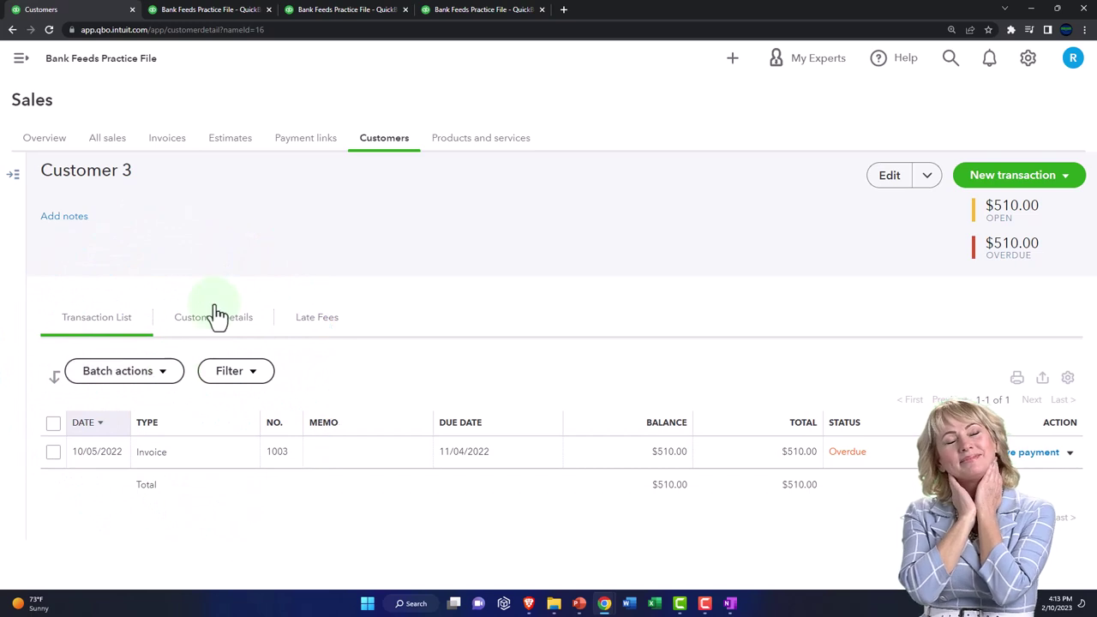
Step: Open the list of all sales transactions, dismiss the tour popup, and filter the list to open invoices and credits
click(118, 147)
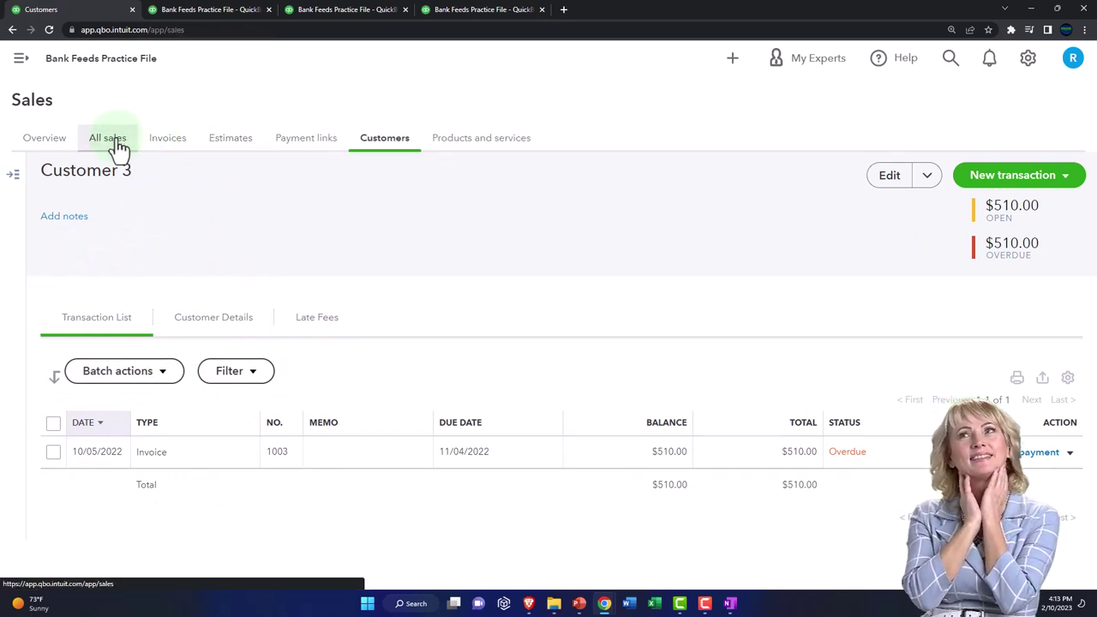
click(117, 192)
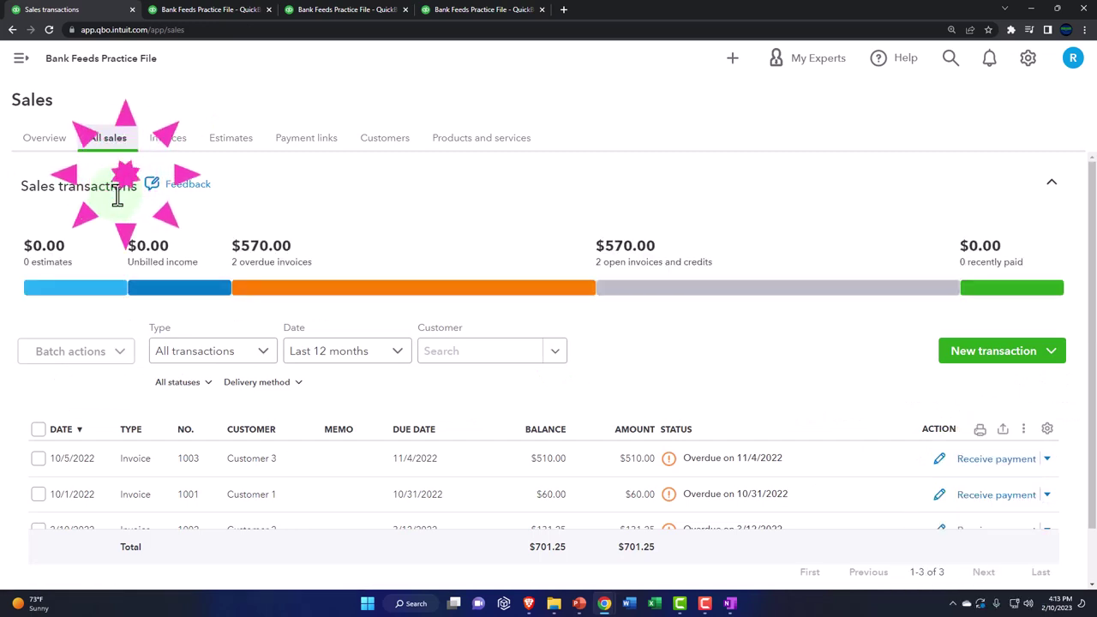
click(122, 353)
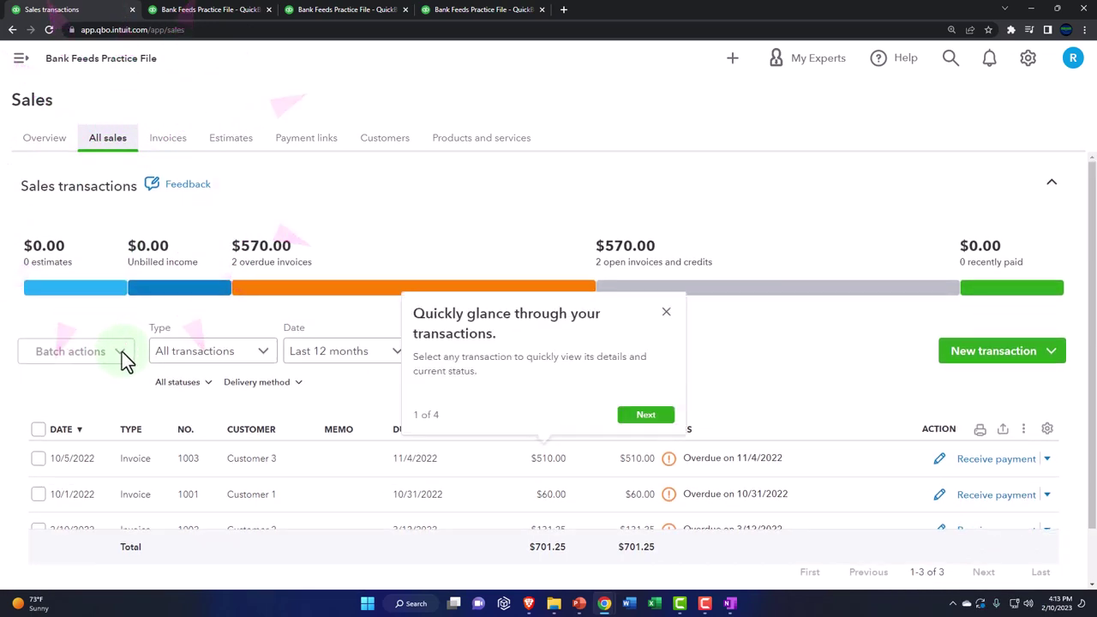
click(666, 312)
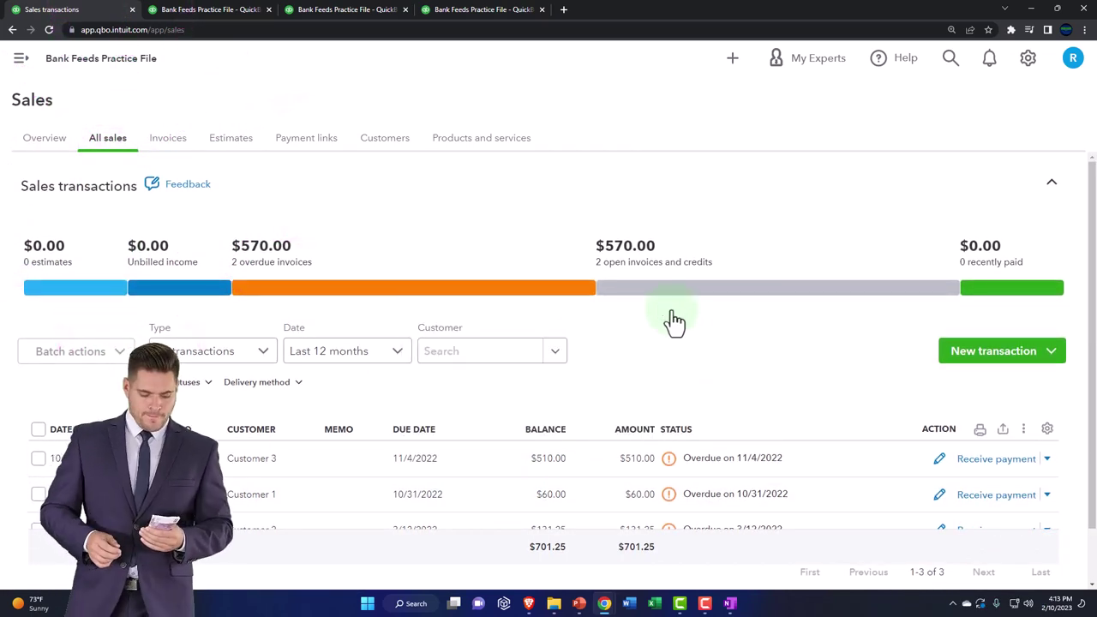
click(681, 294)
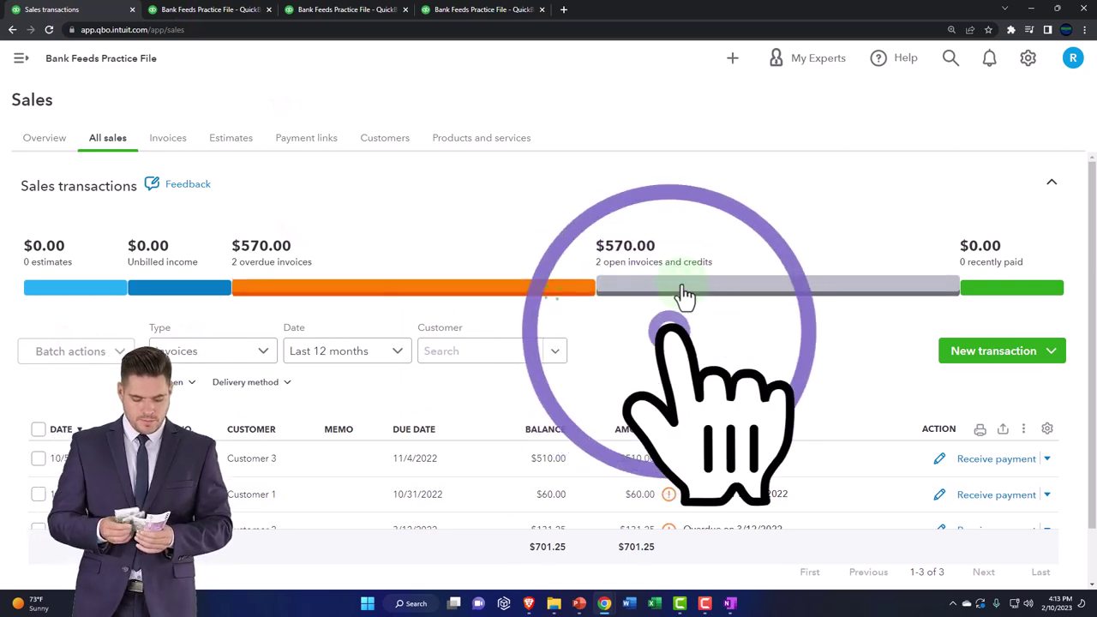
Step: In the Sample Company file, view the customer list under Get paid & pay and the all sales list under Bookkeeping
scroll(683, 295, down, 1)
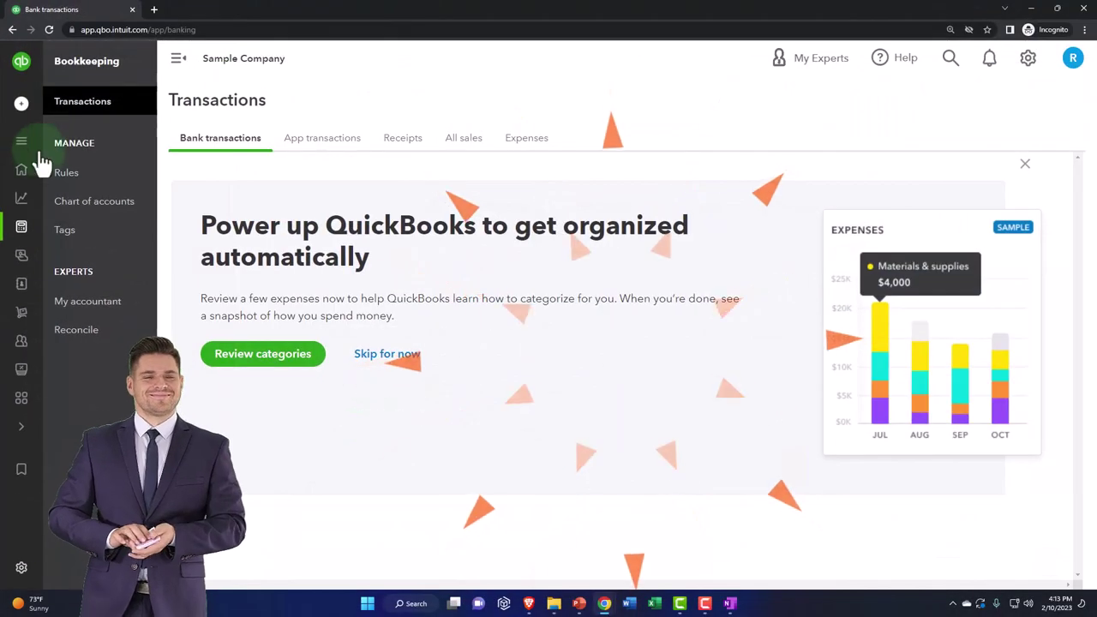
click(38, 152)
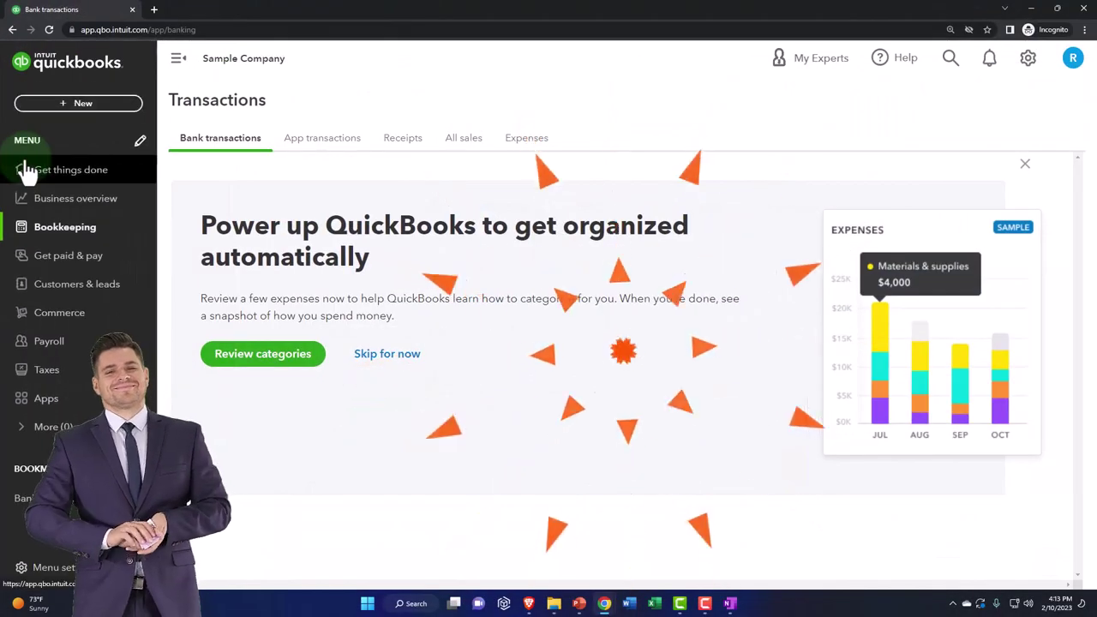
click(62, 270)
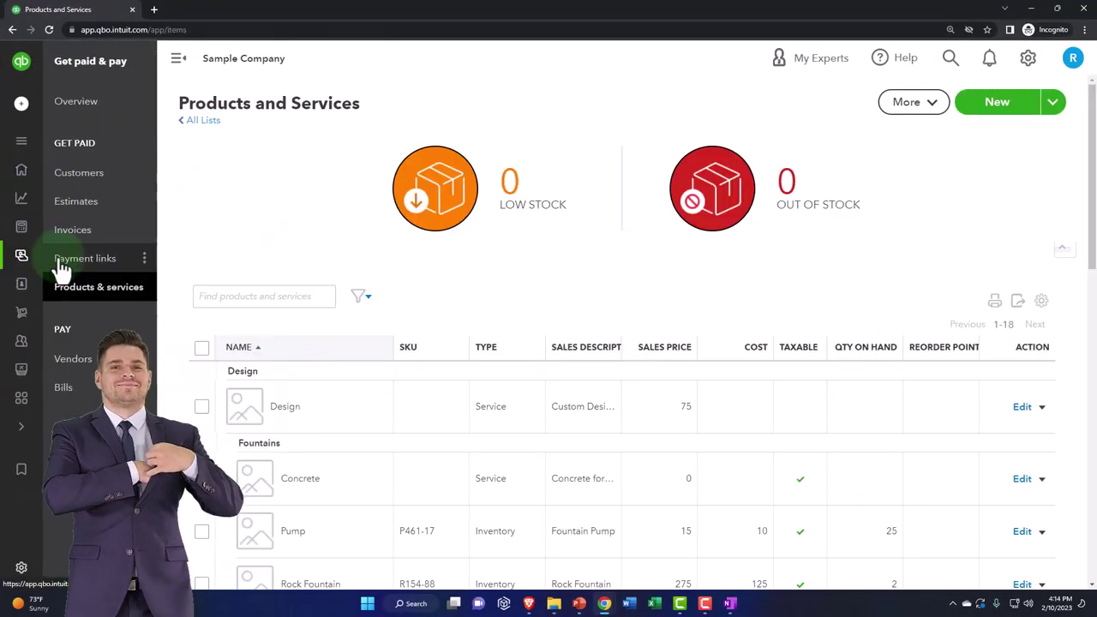
click(81, 174)
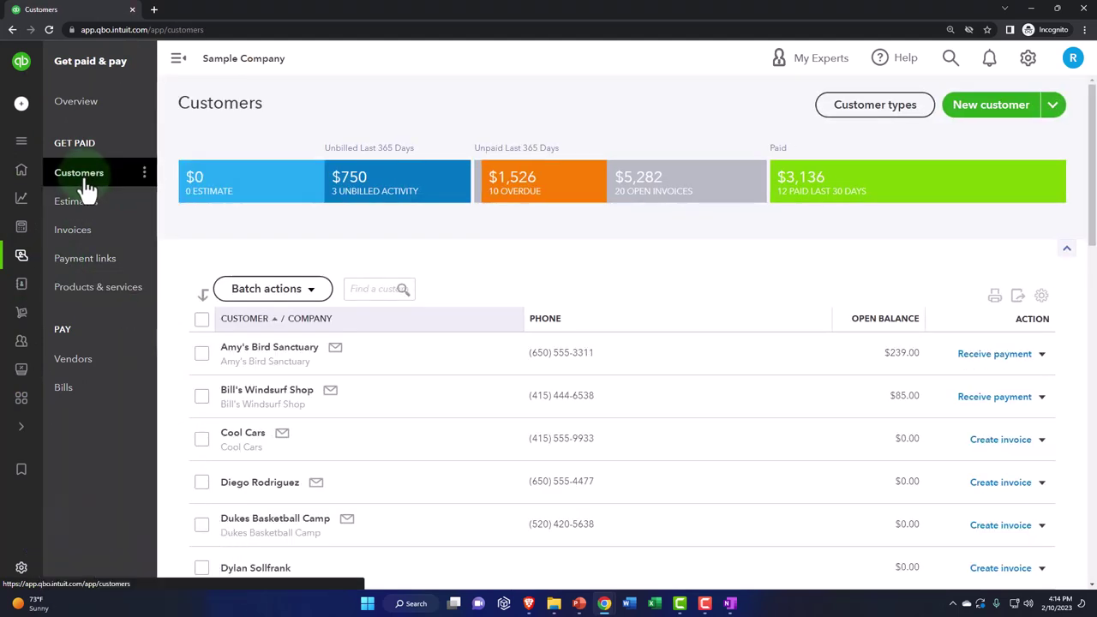
mouse_move(37, 189)
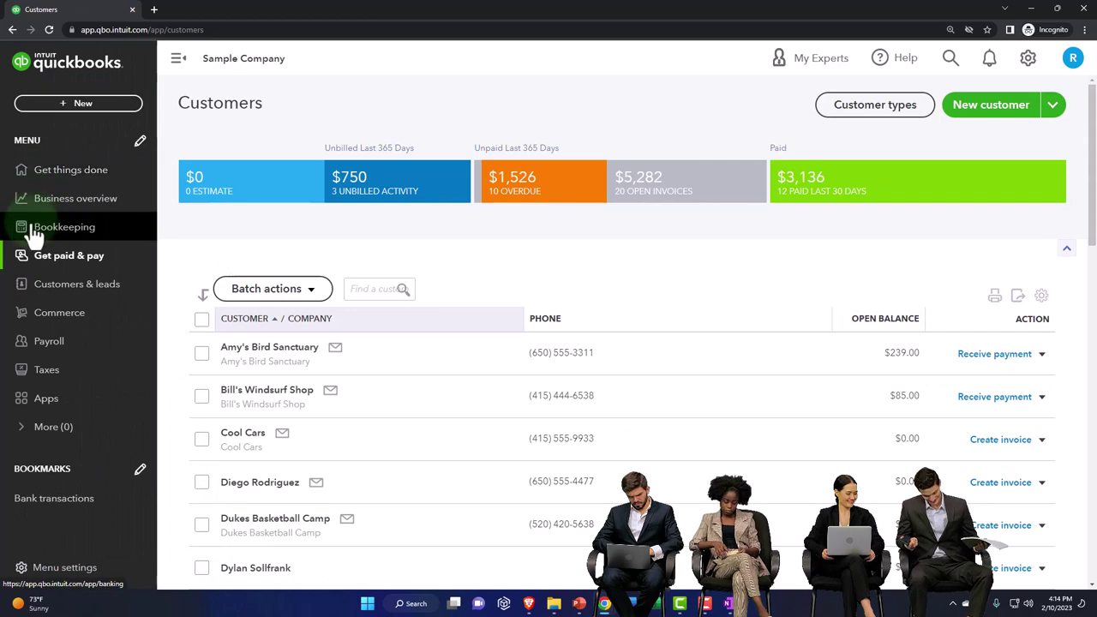
click(26, 227)
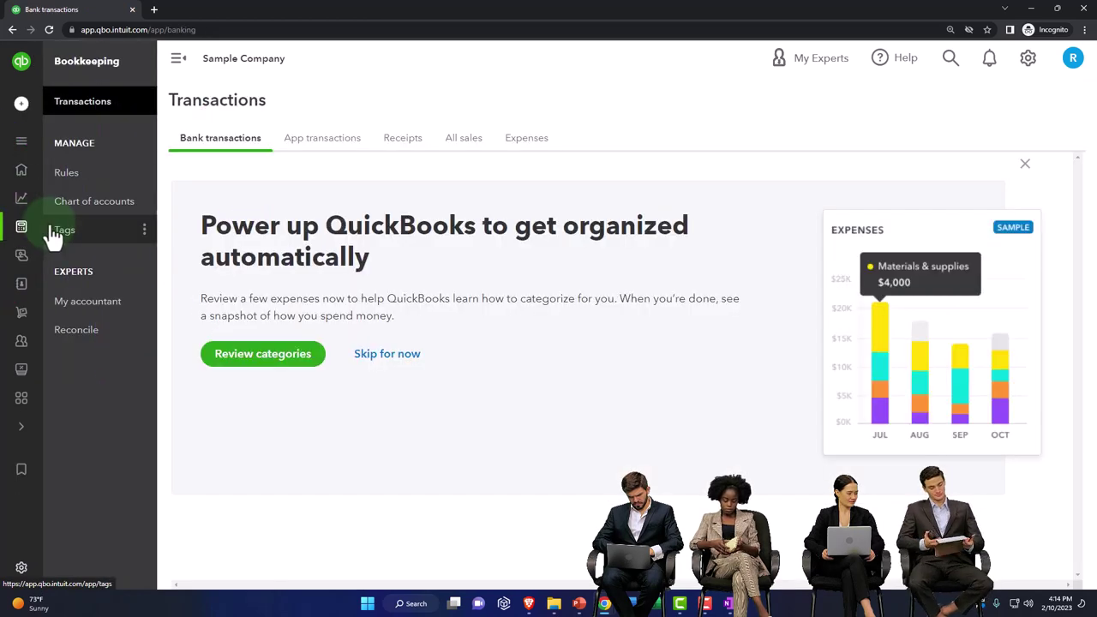
click(463, 145)
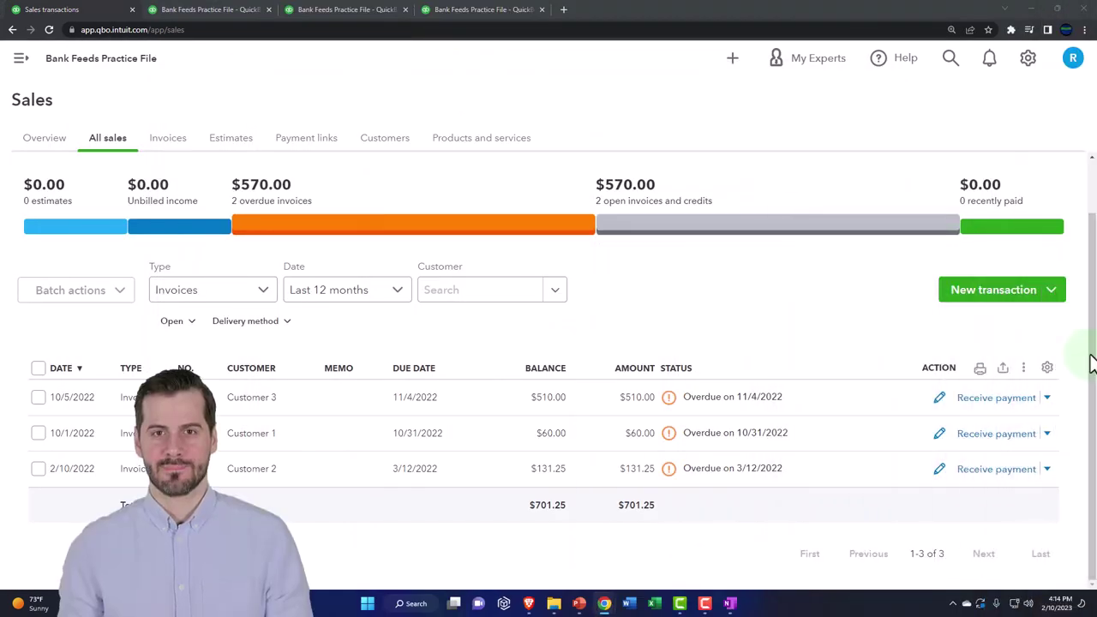
Step: Switch to OneNote, examine the customer cycle in the QuickBooks flowchart, and return to the sales transactions
click(729, 603)
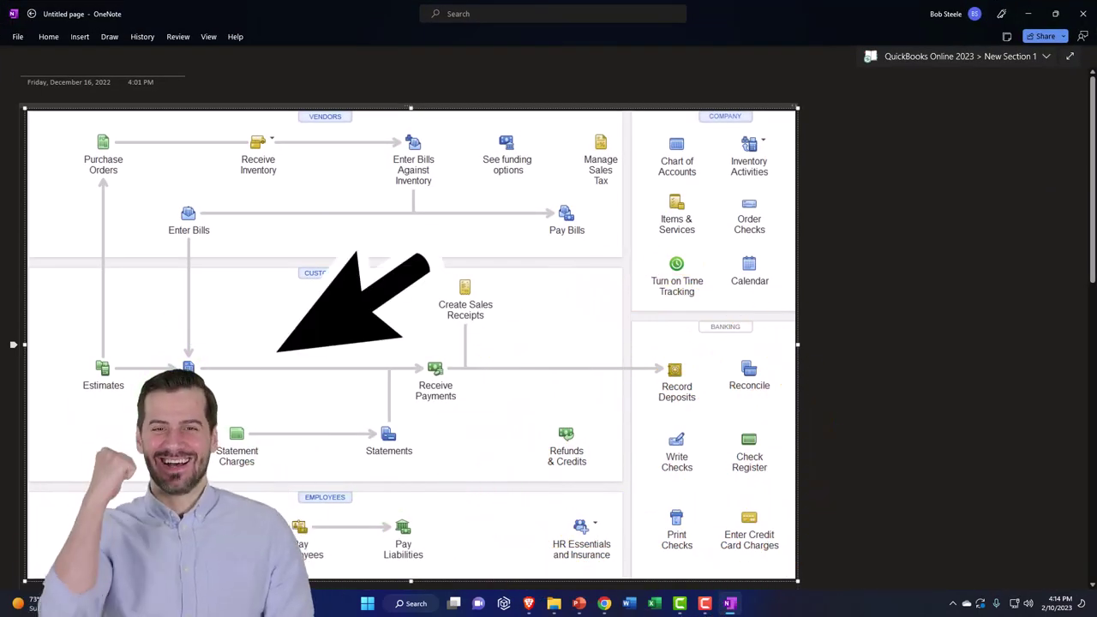
click(249, 366)
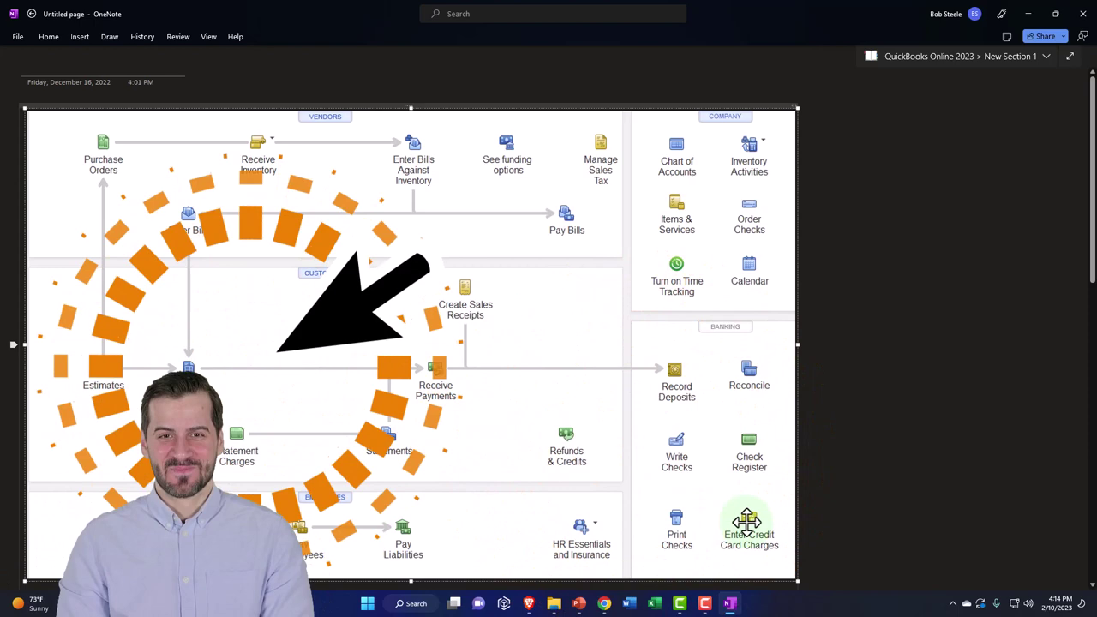
click(729, 603)
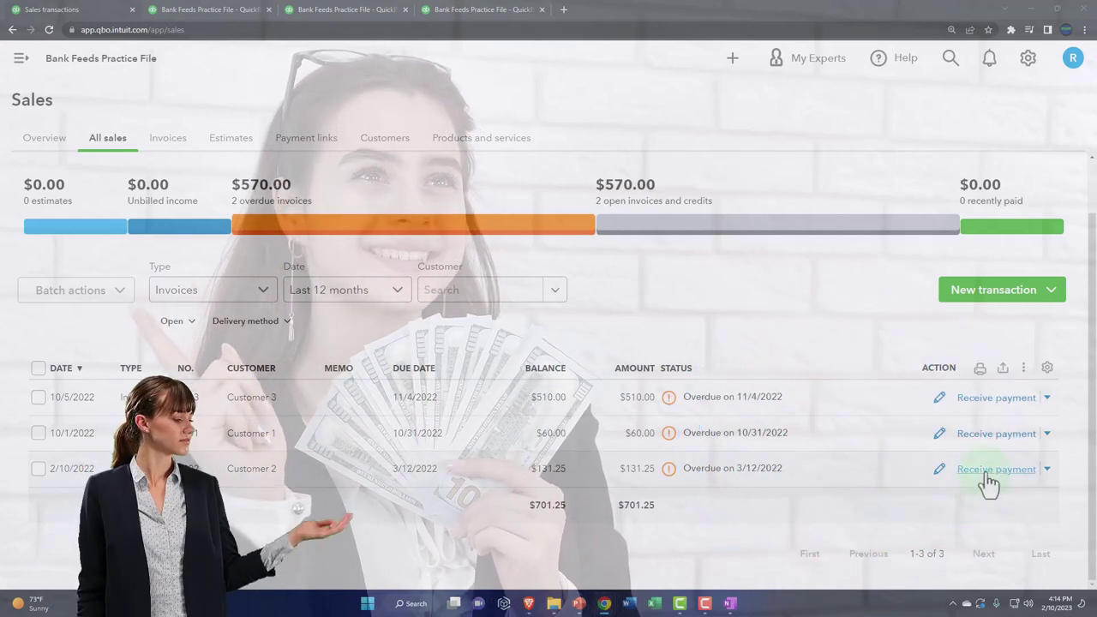
Step: Start receiving Customer 2's payment for Invoice 1002 and set the deposit account to Checking 2412
click(985, 469)
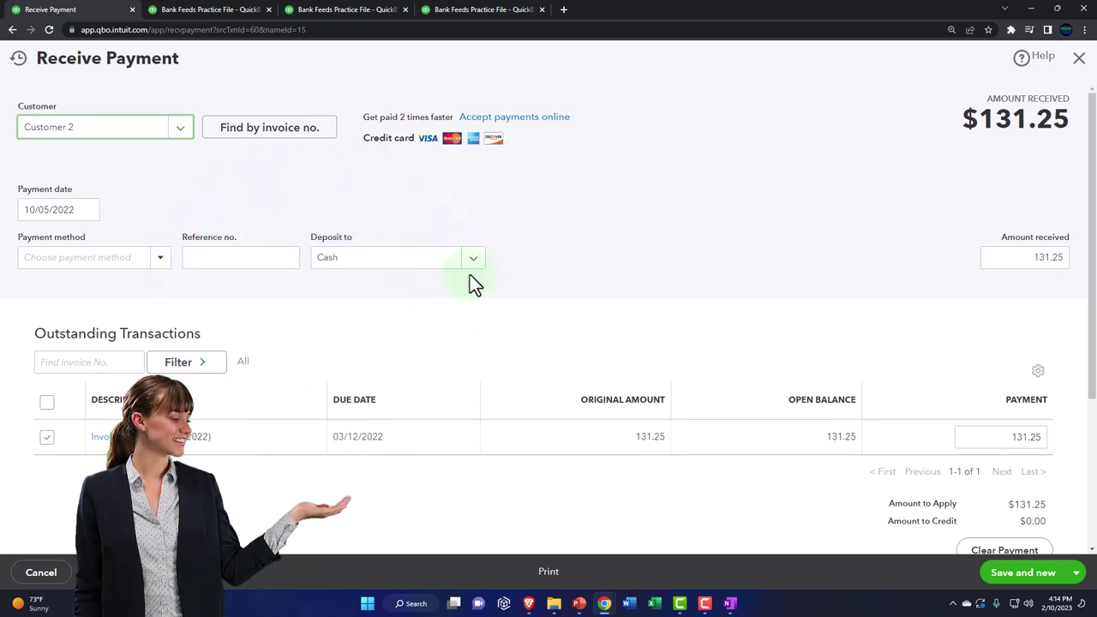
click(472, 267)
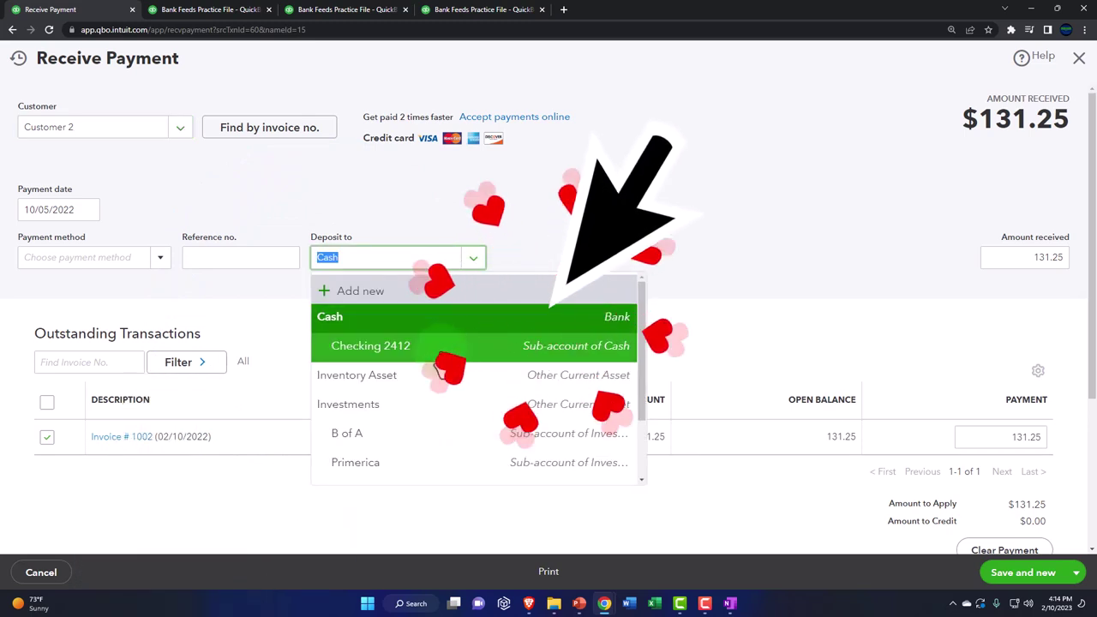
scroll(446, 418, down, 3)
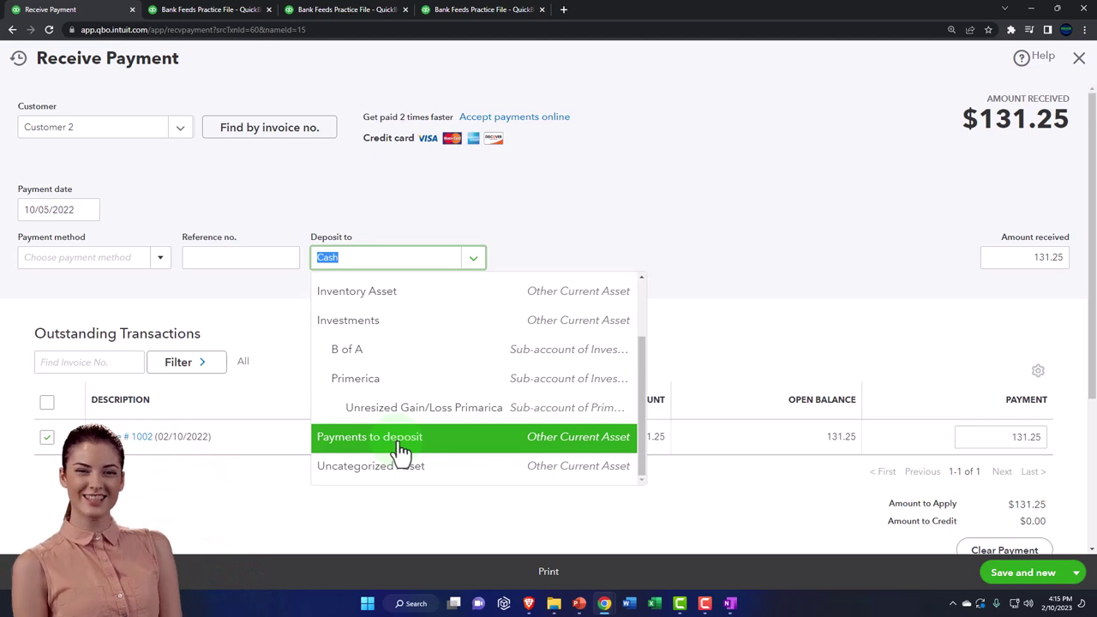
scroll(399, 452, up, 3)
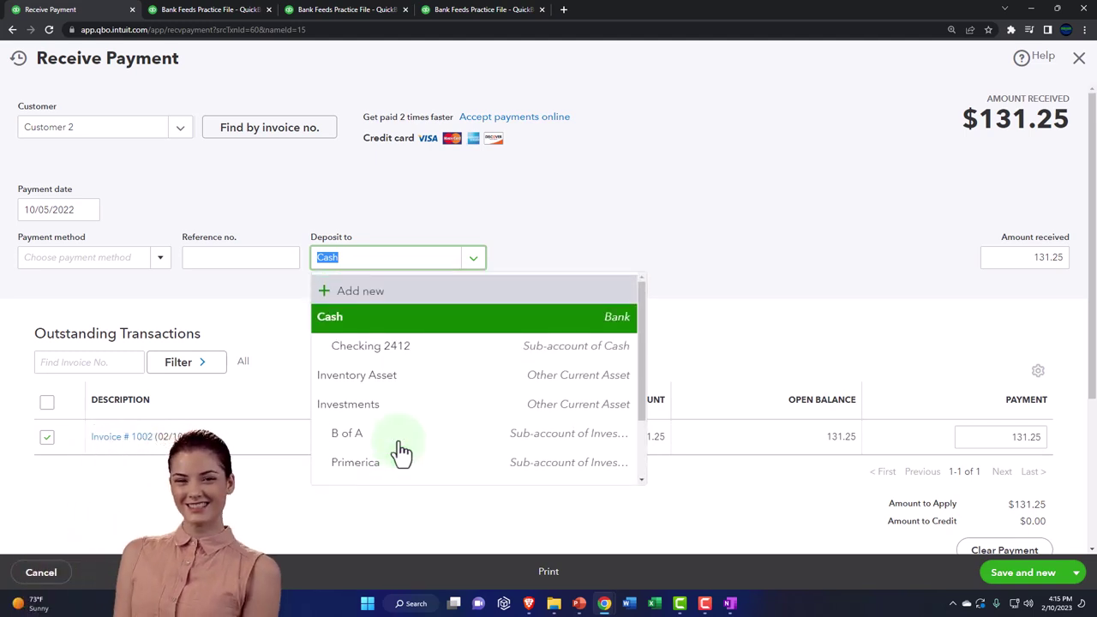
click(386, 360)
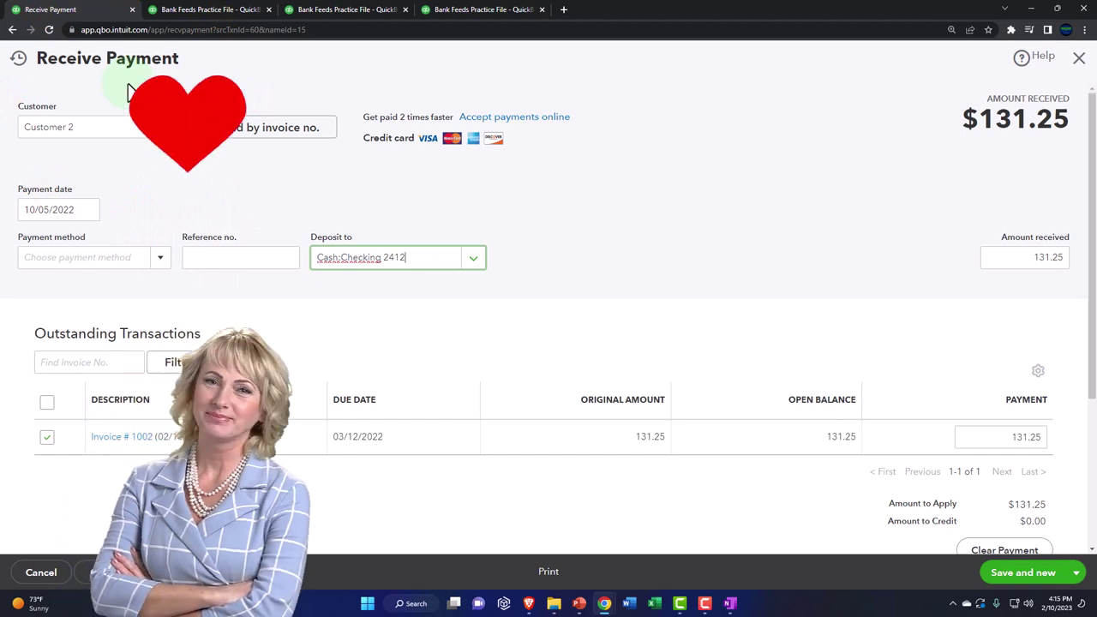
Step: Change the payment's deposit account to Payments to deposit and compare it with the Receive Payments flow in the OneNote flowchart
click(473, 258)
scroll(490, 359, down, 1)
scroll(463, 411, down, 1)
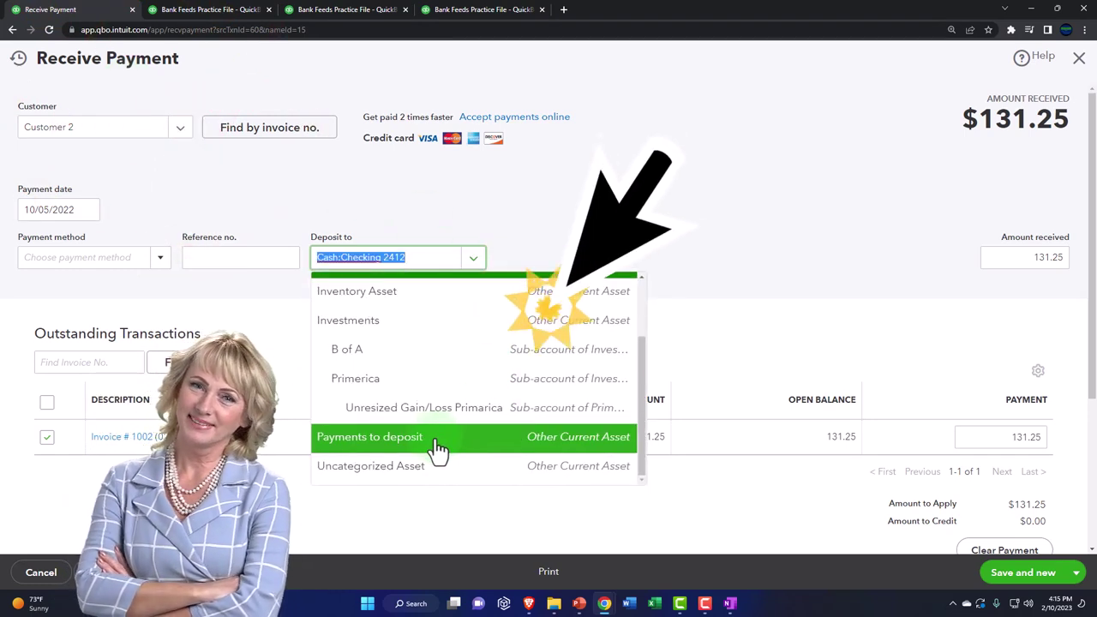
click(437, 439)
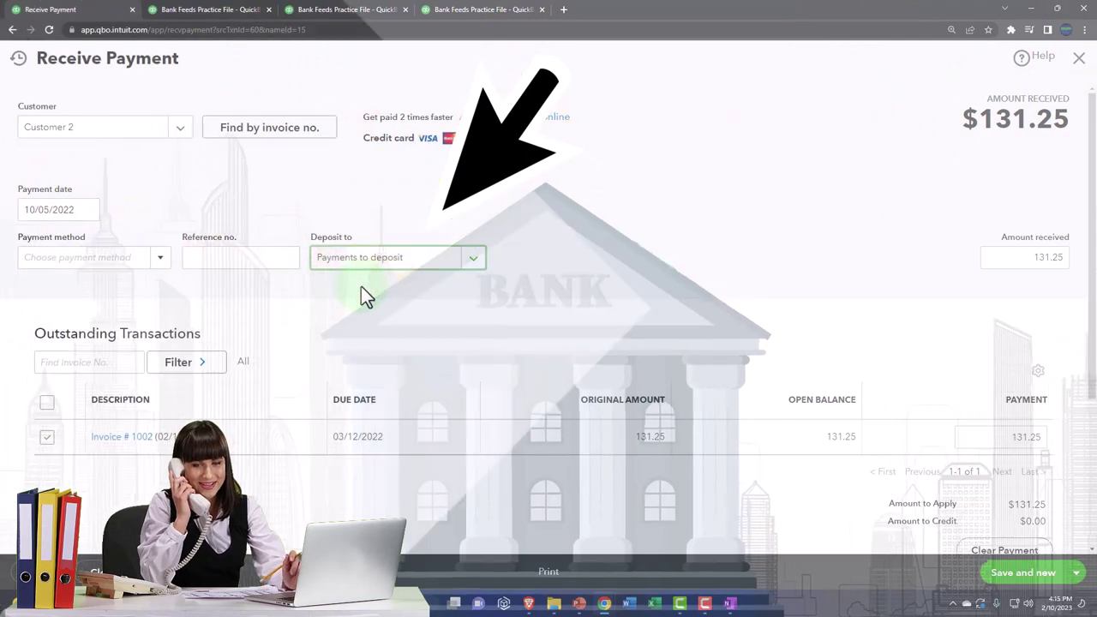
click(360, 287)
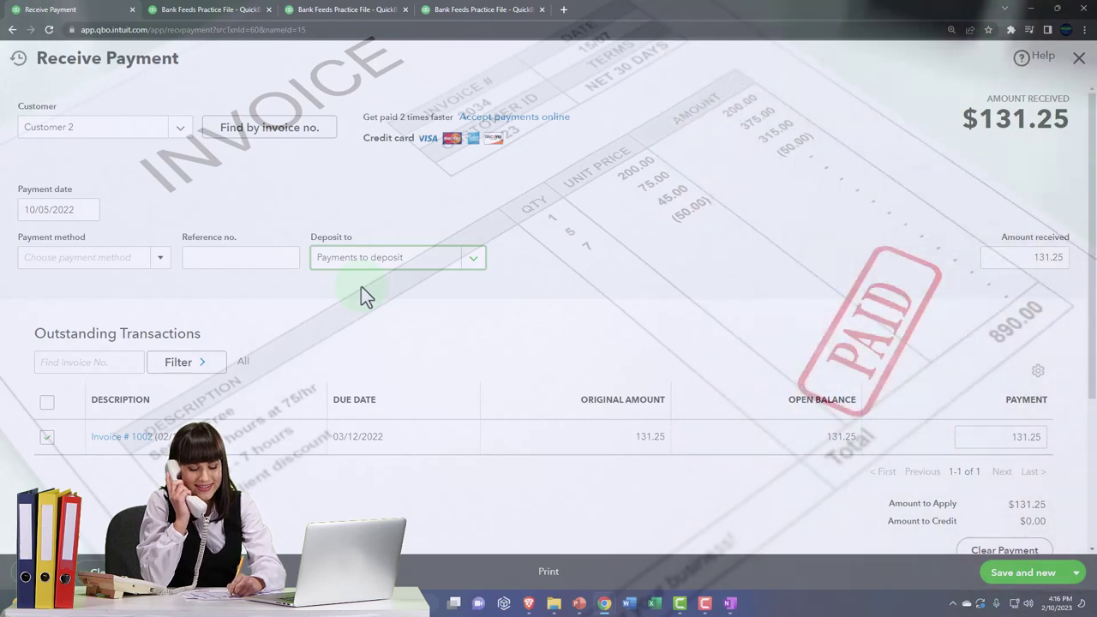
click(361, 287)
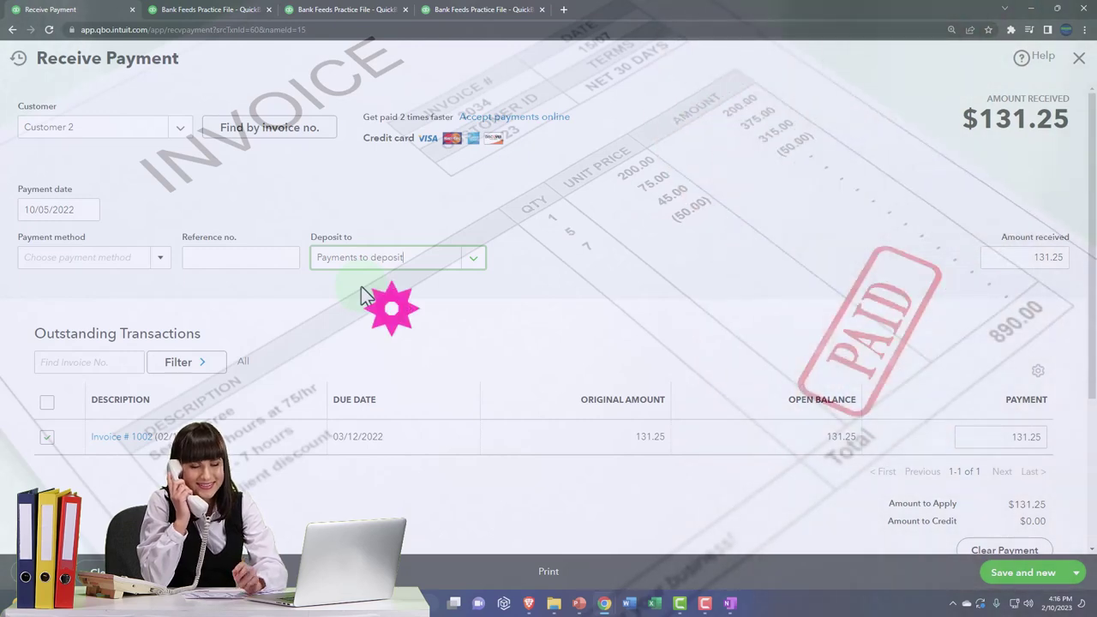
click(729, 603)
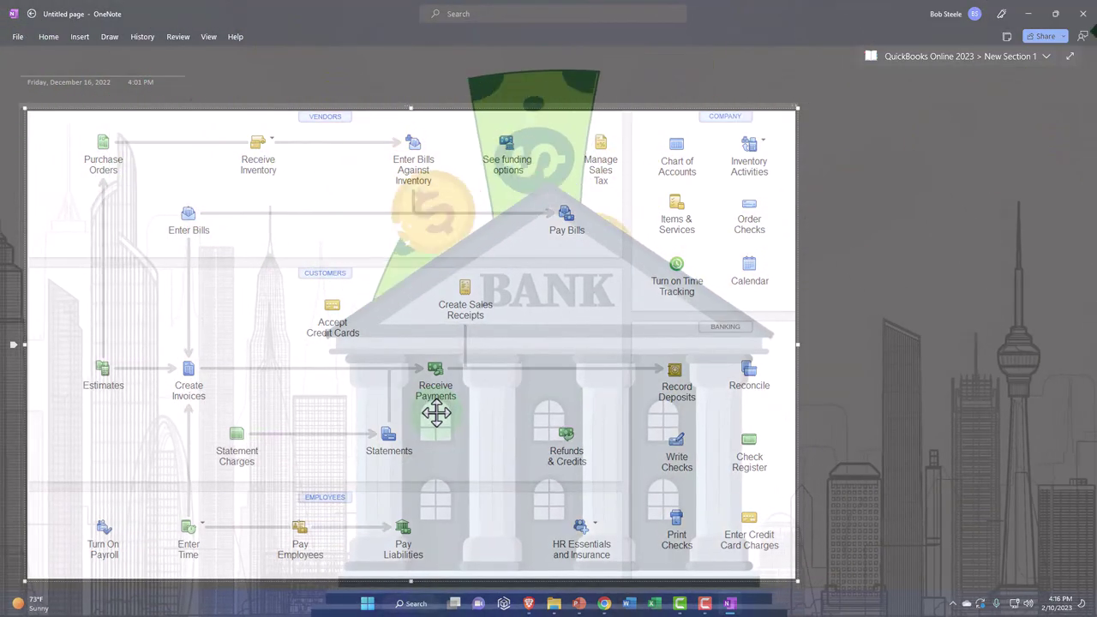
click(332, 383)
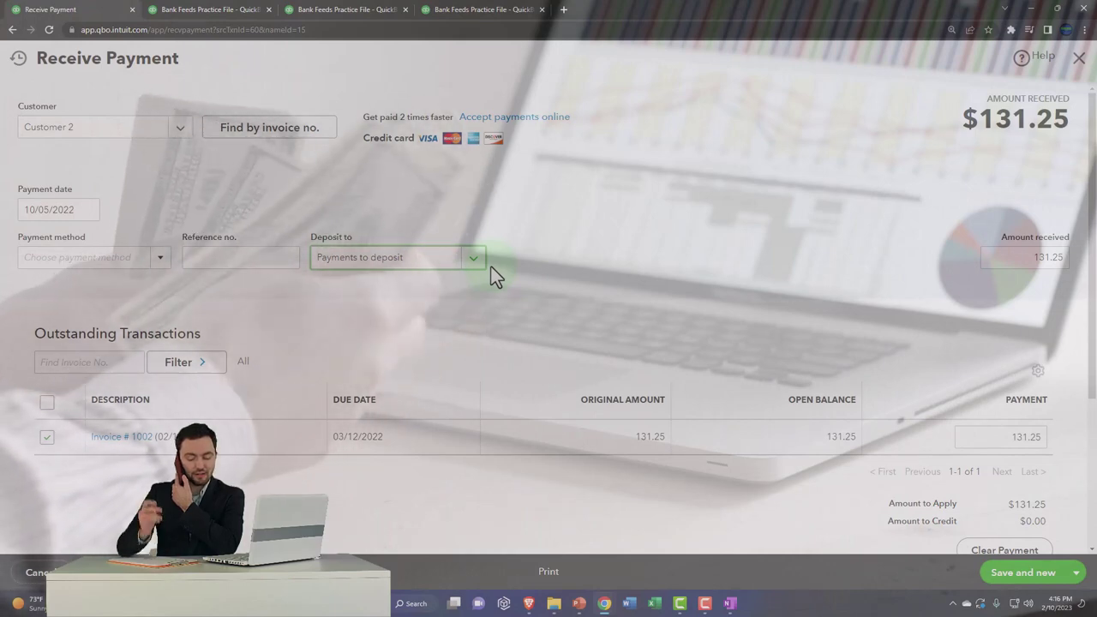
Step: Set the payment's deposit account back to Checking 2412 and leave the payment form without saving
click(474, 258)
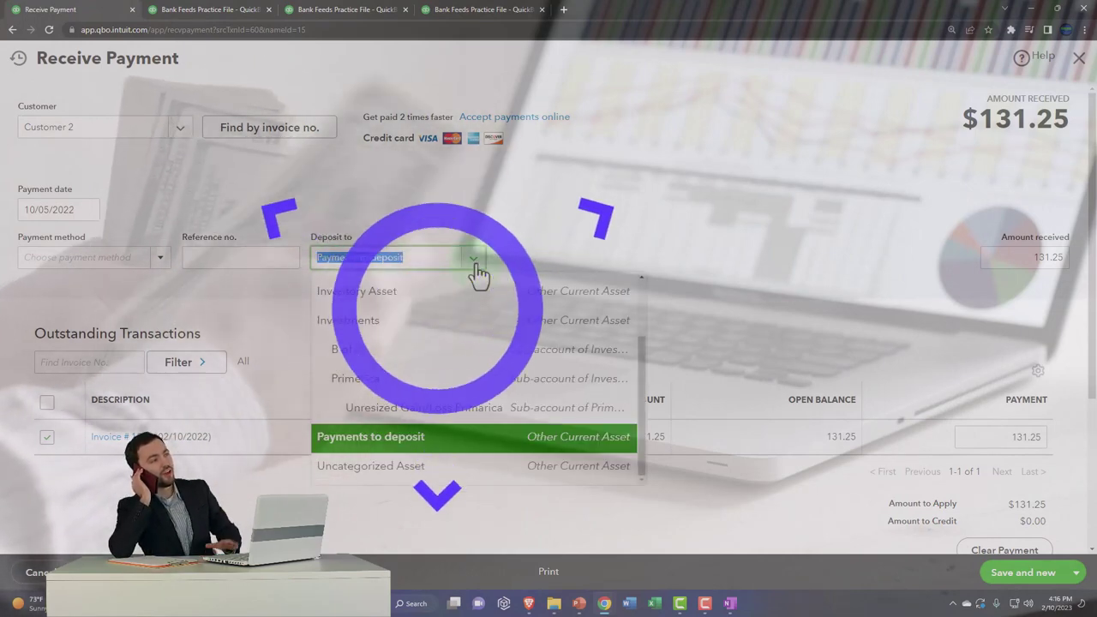
scroll(460, 325, up, 3)
click(436, 360)
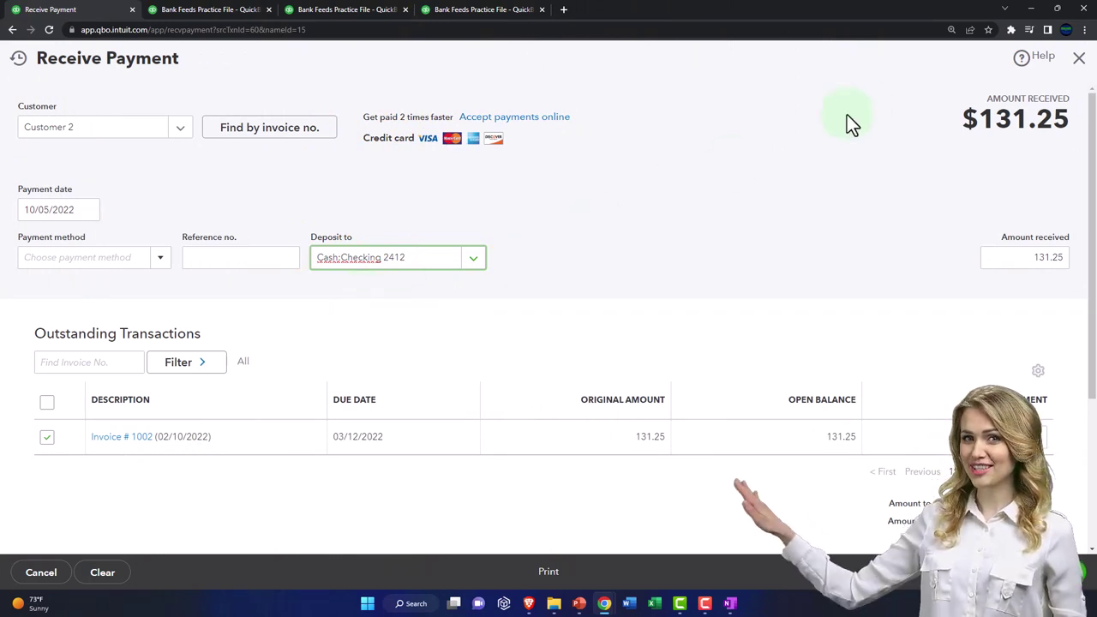
click(1076, 62)
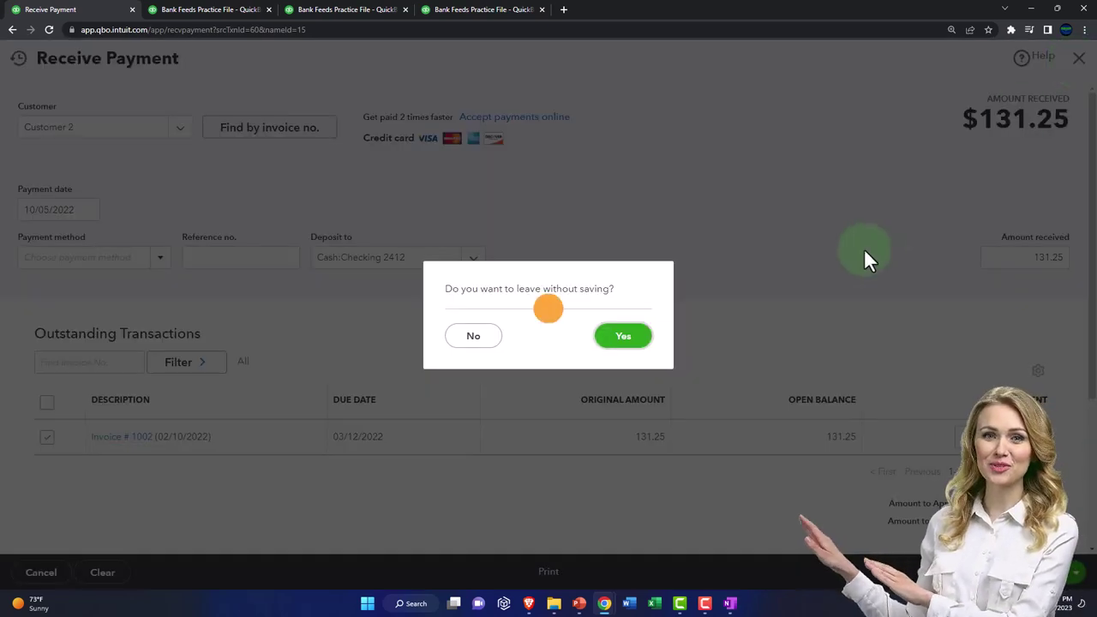
click(624, 341)
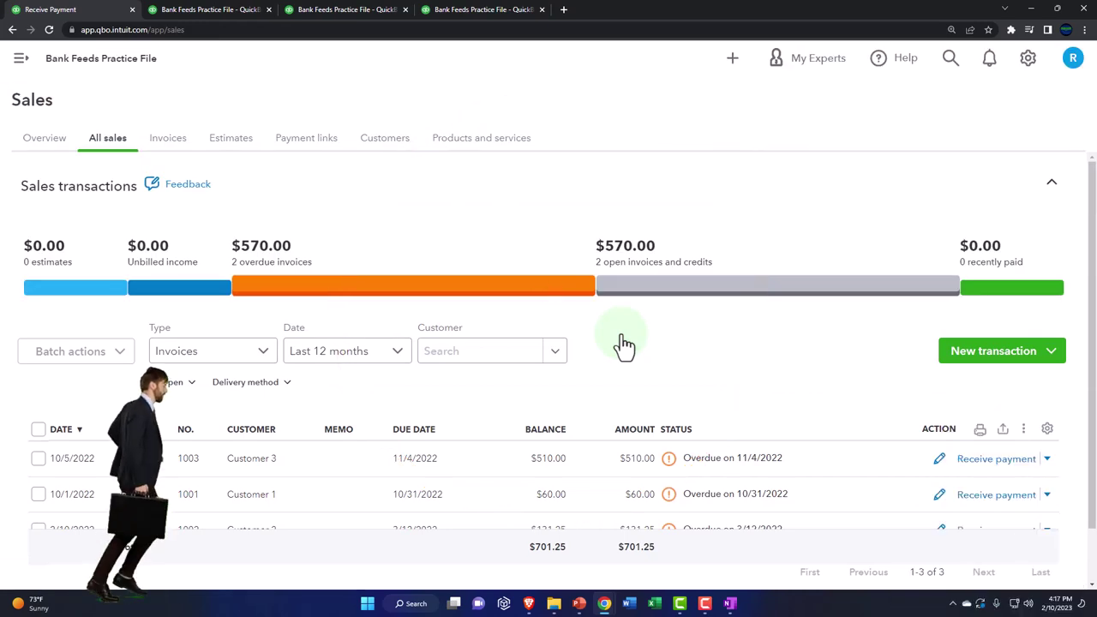
Step: Consult the OneNote flowchart, view the Balance Sheet briefly, and return to the sales transactions
click(730, 603)
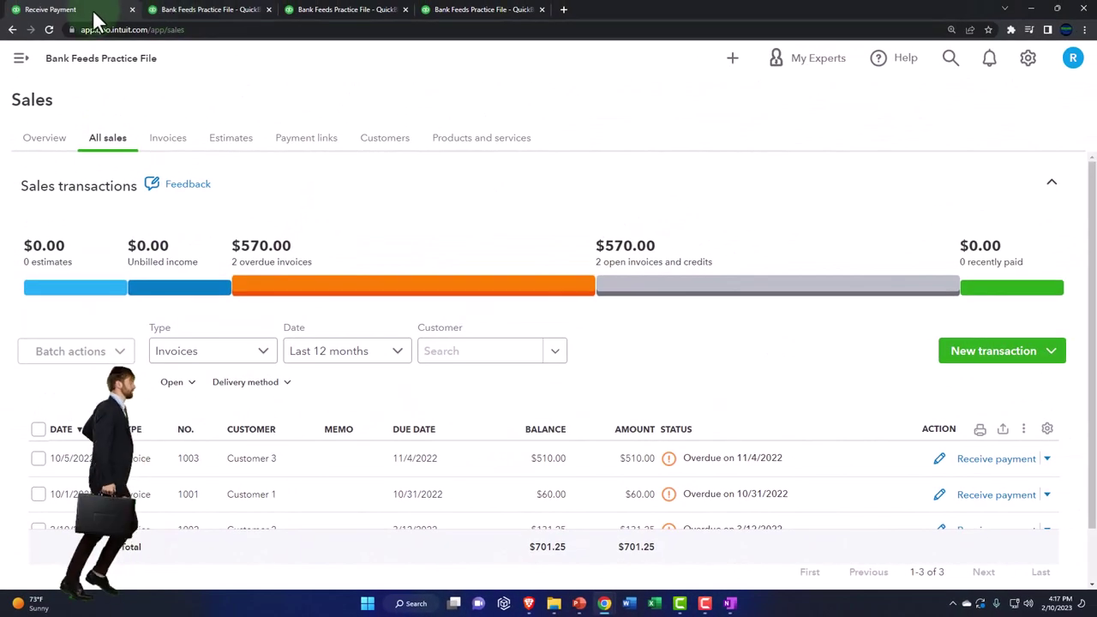
click(162, 13)
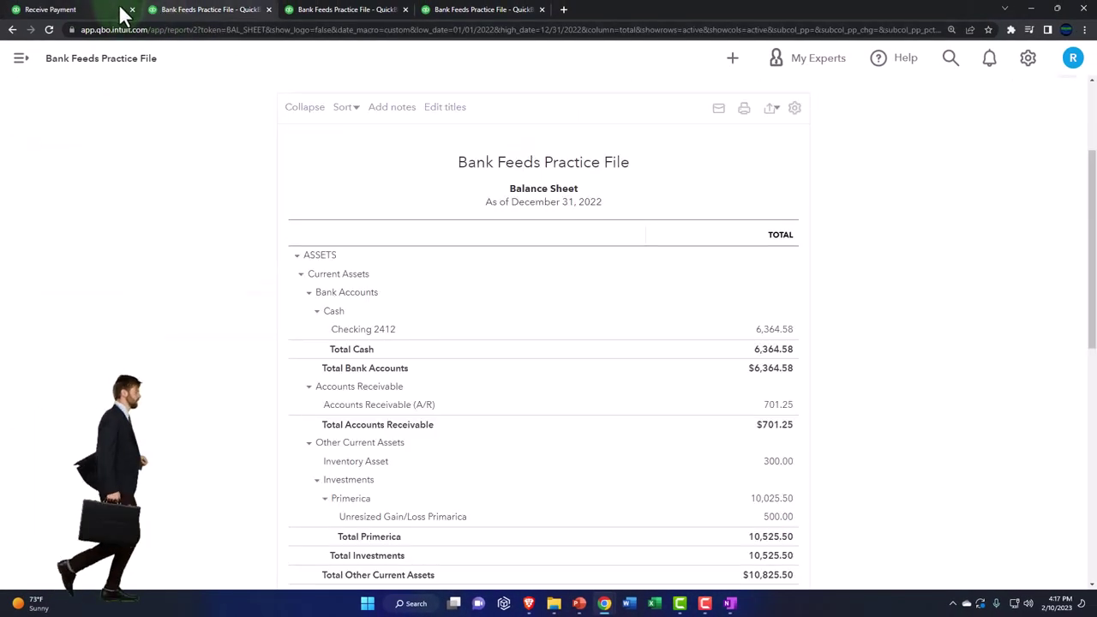
click(120, 13)
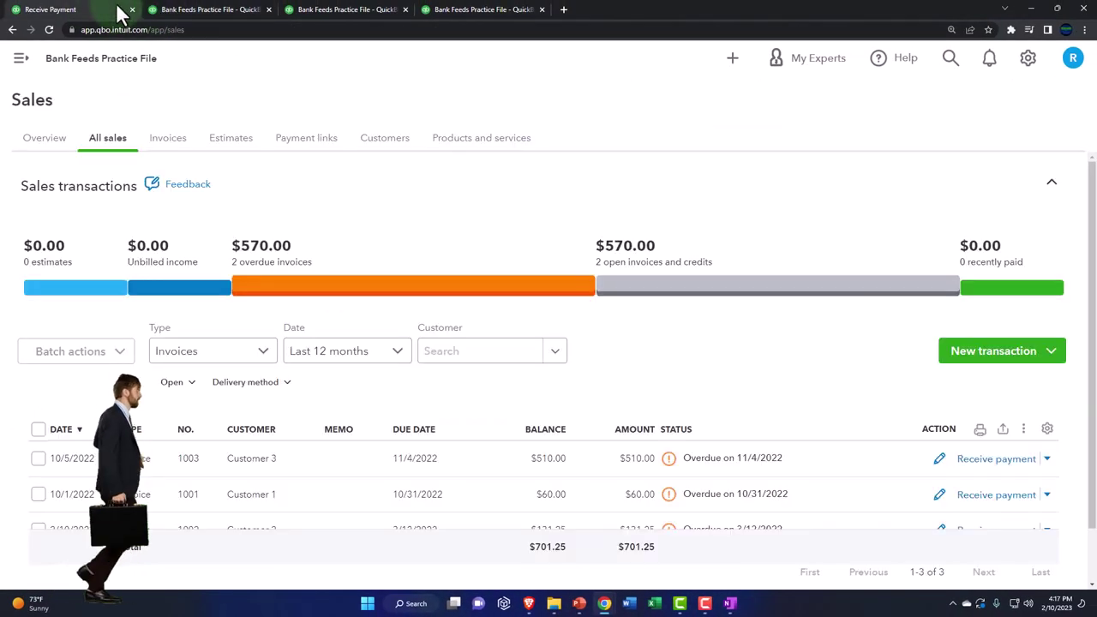
Step: In the bank transactions for review, match the 10/26/2022 deposit of $510.00 to Customer 3's Invoice 1003
click(21, 66)
click(40, 224)
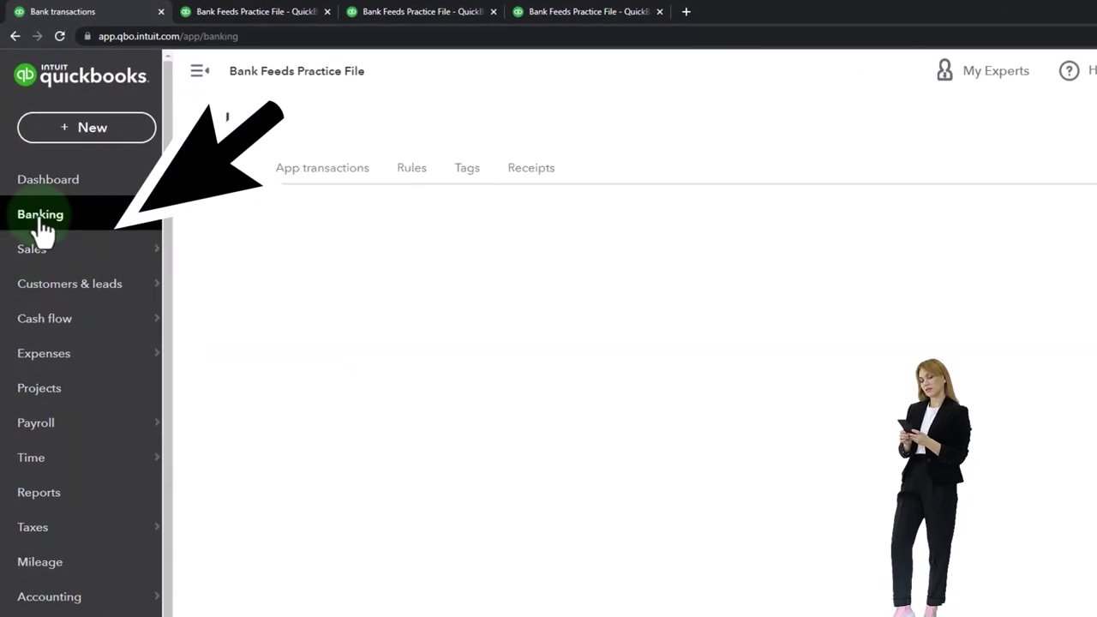
click(199, 70)
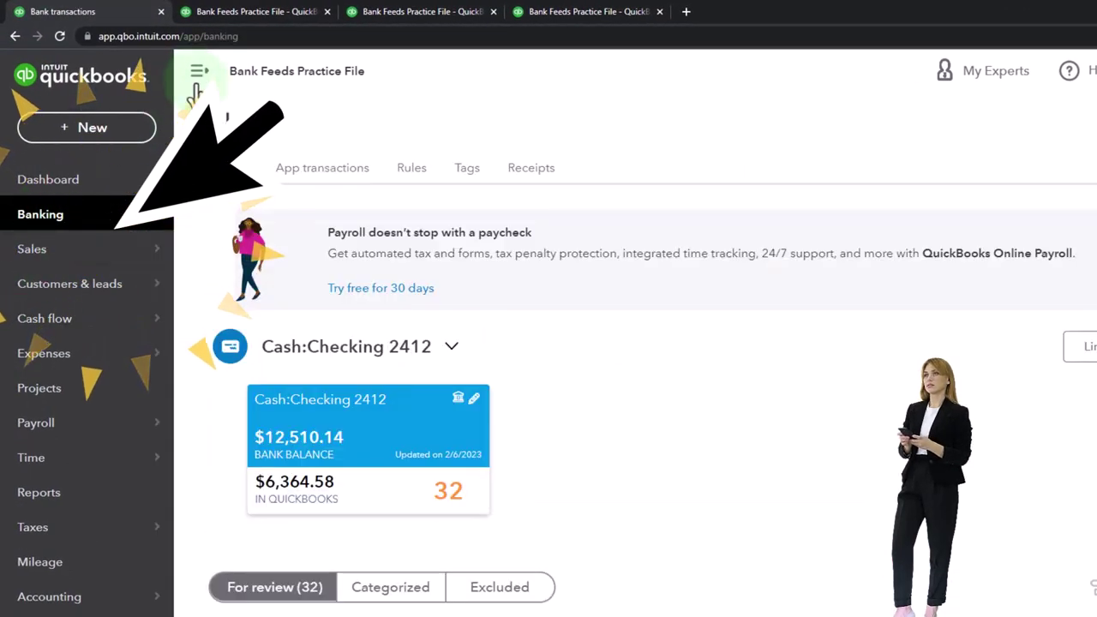
scroll(420, 385, down, 5)
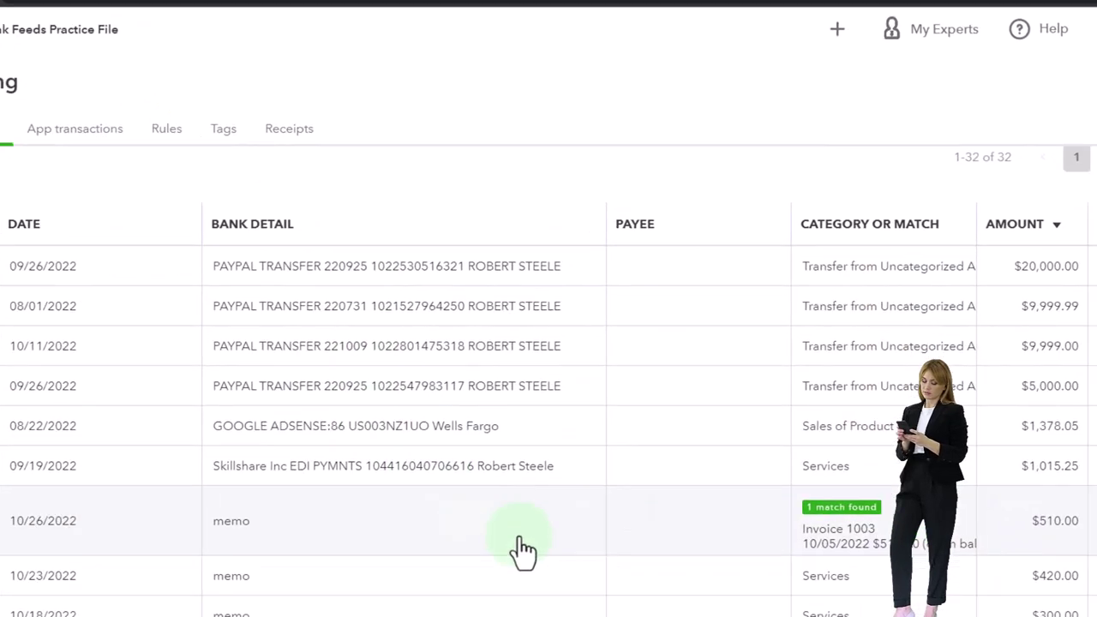
click(504, 426)
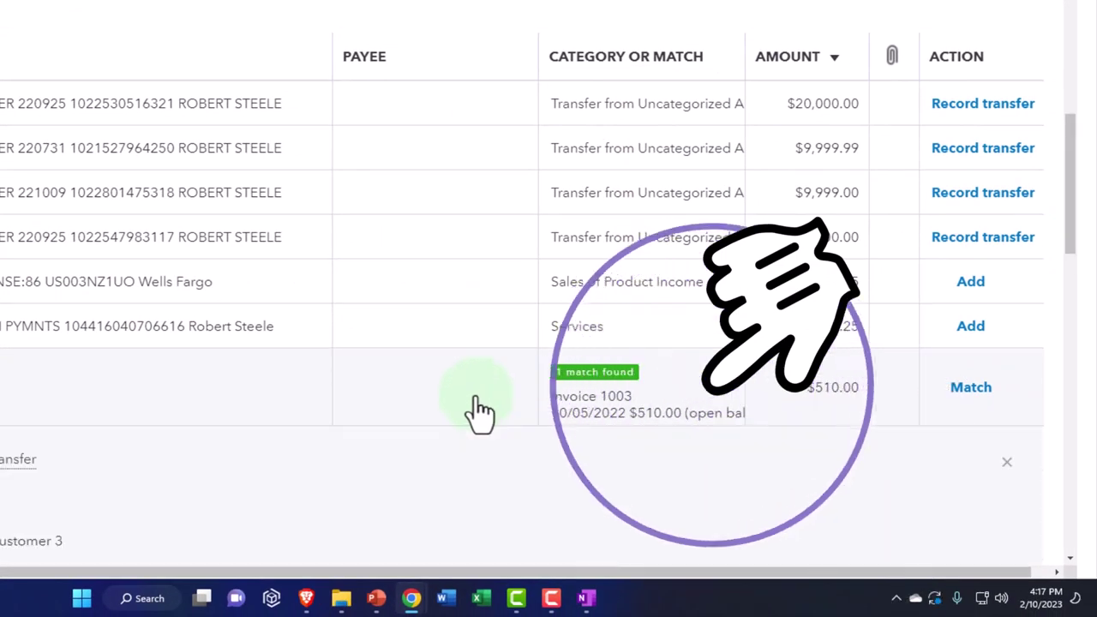
scroll(478, 412, down, 4)
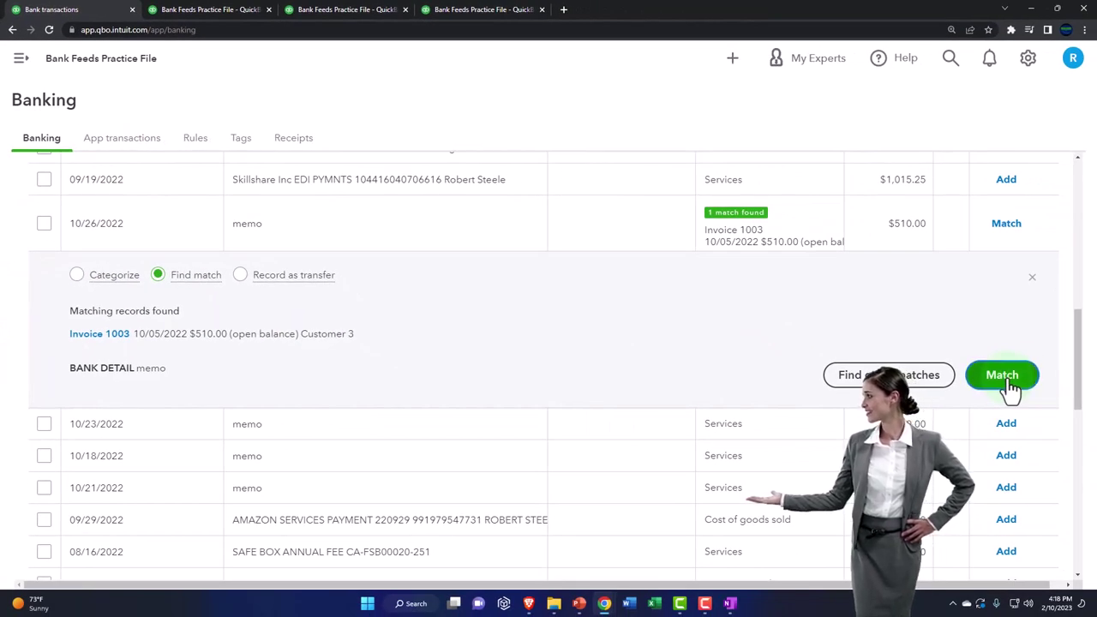
click(1002, 377)
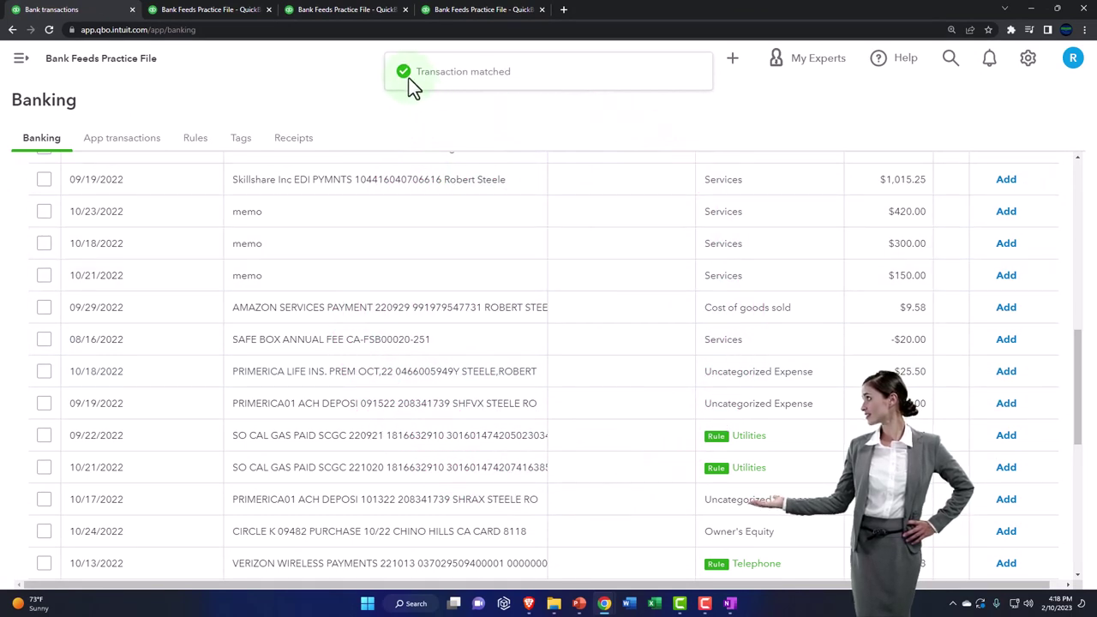
Step: View the 2022 Profit and Loss, and rerun the Balance Sheet to examine the Checking 2412 and Accounts Receivable balances
click(326, 15)
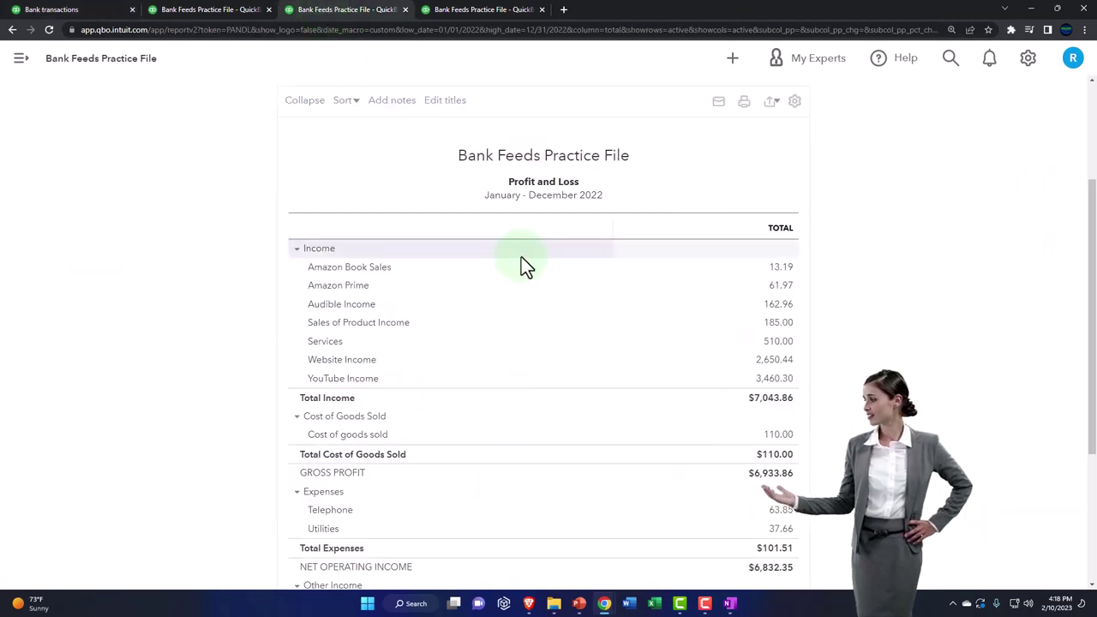
scroll(521, 257, up, 2)
click(203, 11)
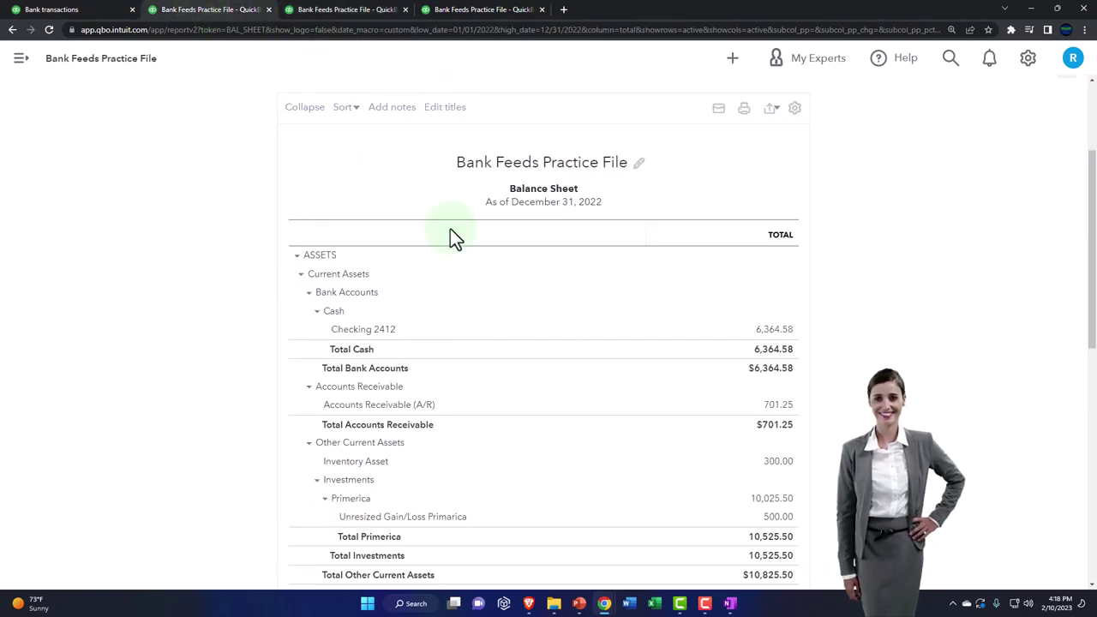
scroll(366, 418, down, 2)
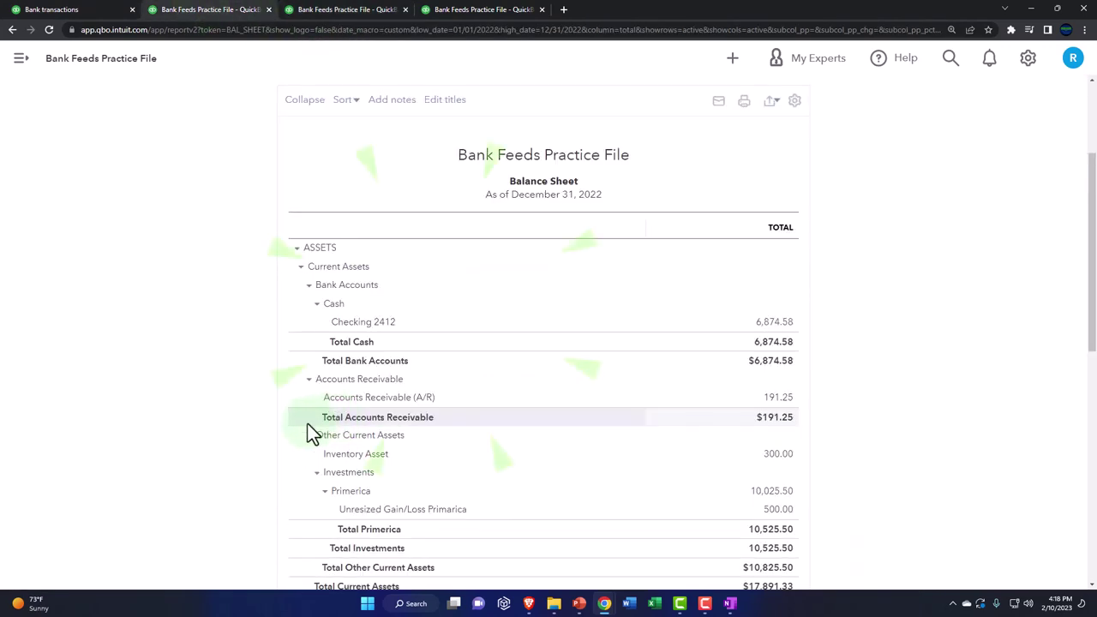
key(ctrl+plus)
key(ctrl+plus)
key(ctrl+plus)
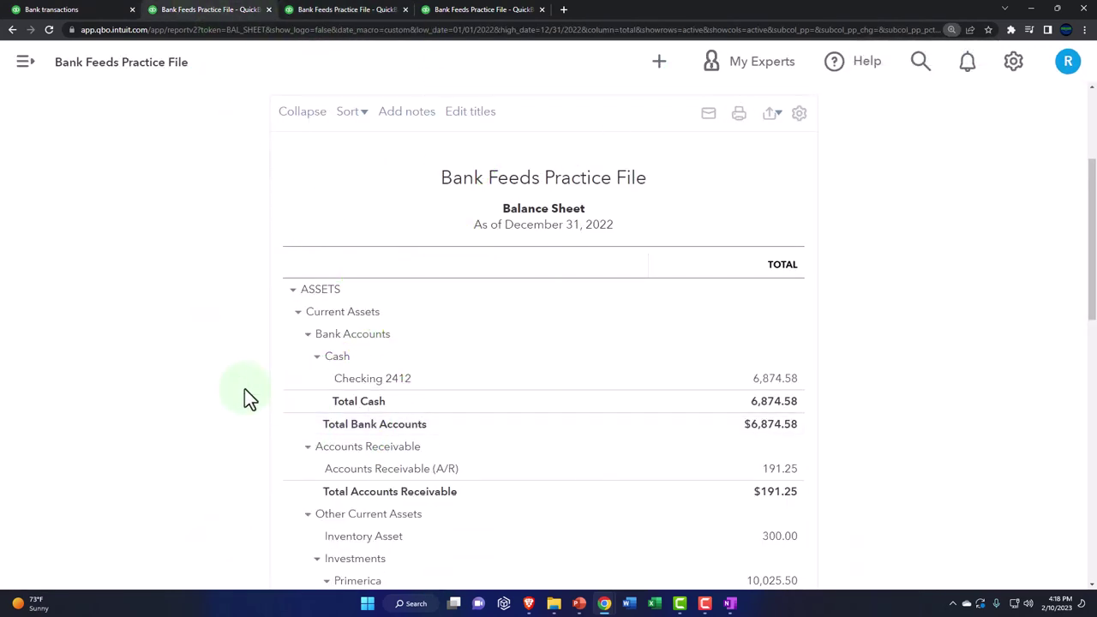
scroll(247, 385, down, 1)
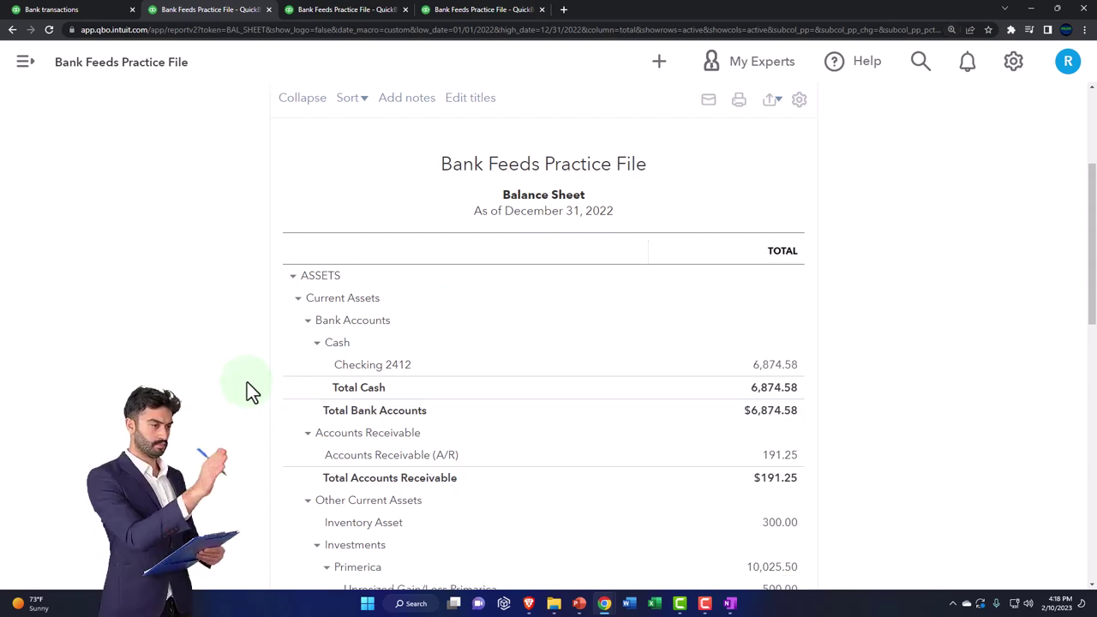
Step: Drill into the Accounts Receivable total, view Customer 3's 10/26/2022 payment, and return to the Balance Sheet
click(784, 470)
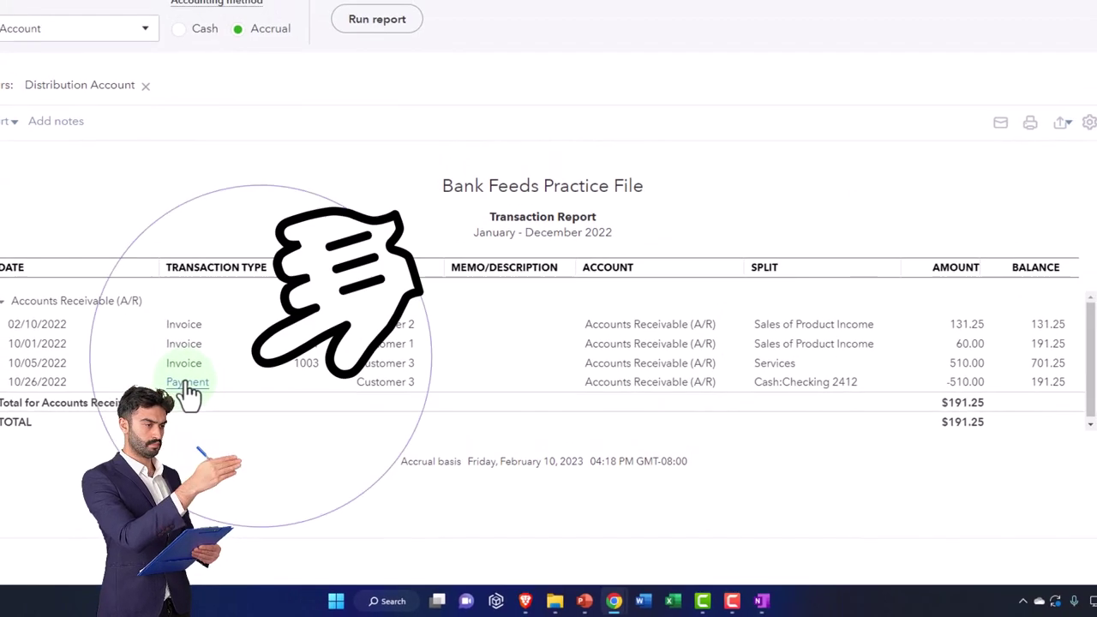
click(962, 384)
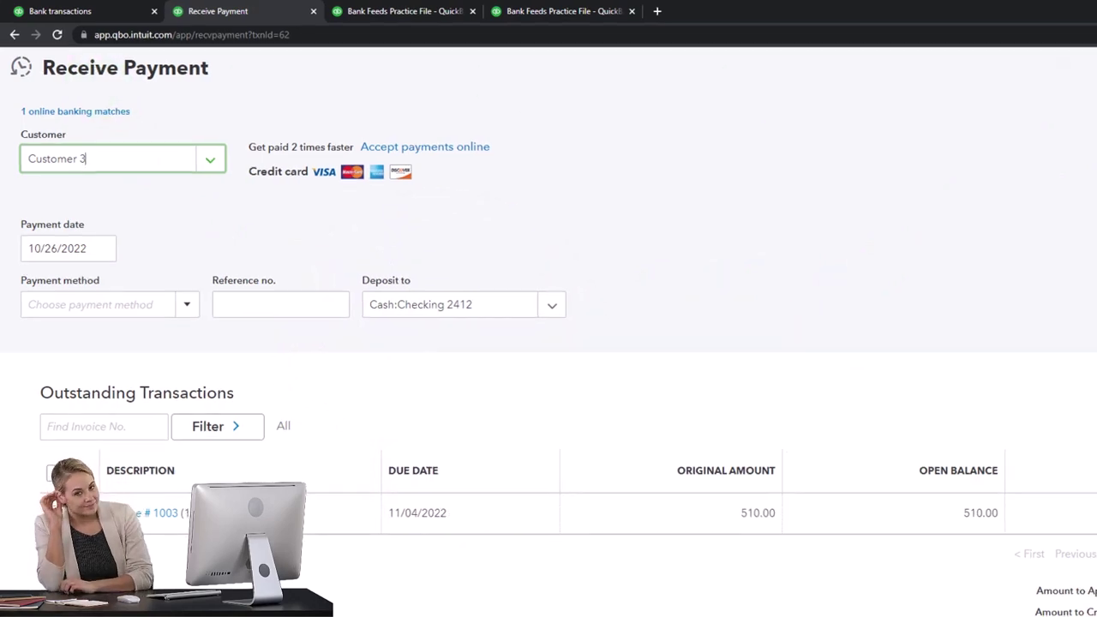
click(51, 516)
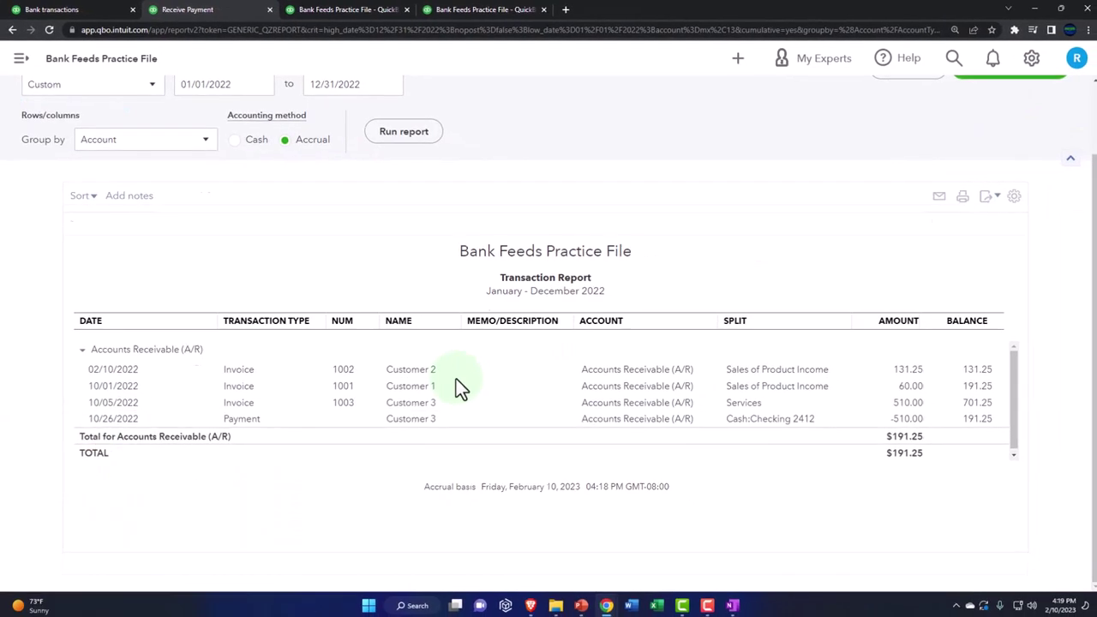
scroll(123, 237, up, 3)
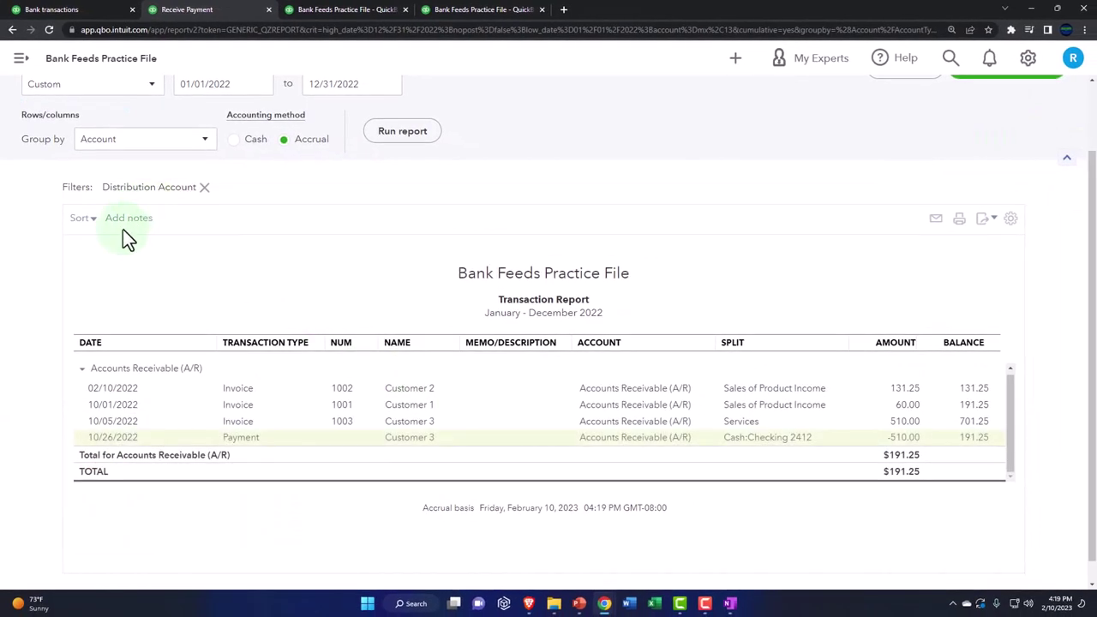
click(75, 95)
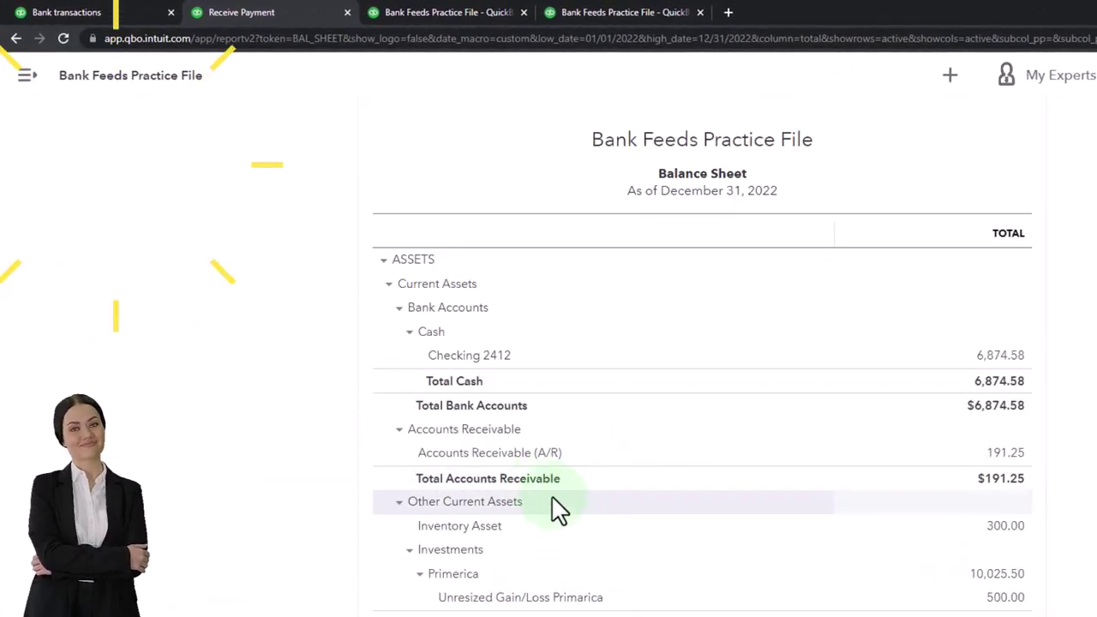
Step: Open the transaction report behind the Checking 2412 balance and locate Customer 3's payment dated 10/26/2022 among the deposits
click(995, 358)
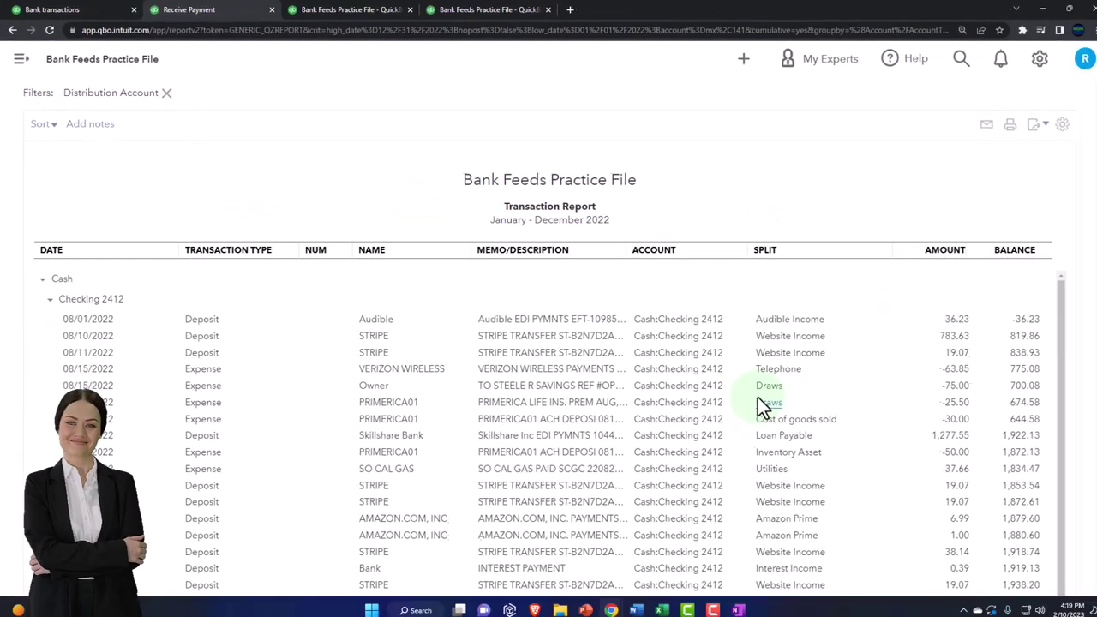
scroll(761, 407, down, 10)
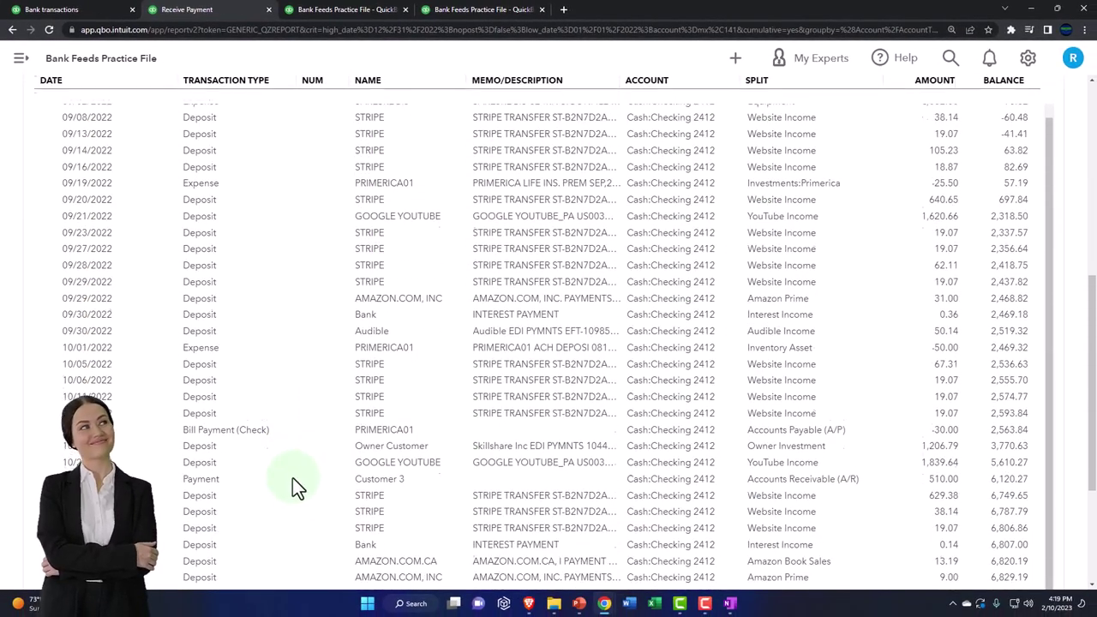
scroll(293, 477, down, 5)
scroll(292, 477, up, 10)
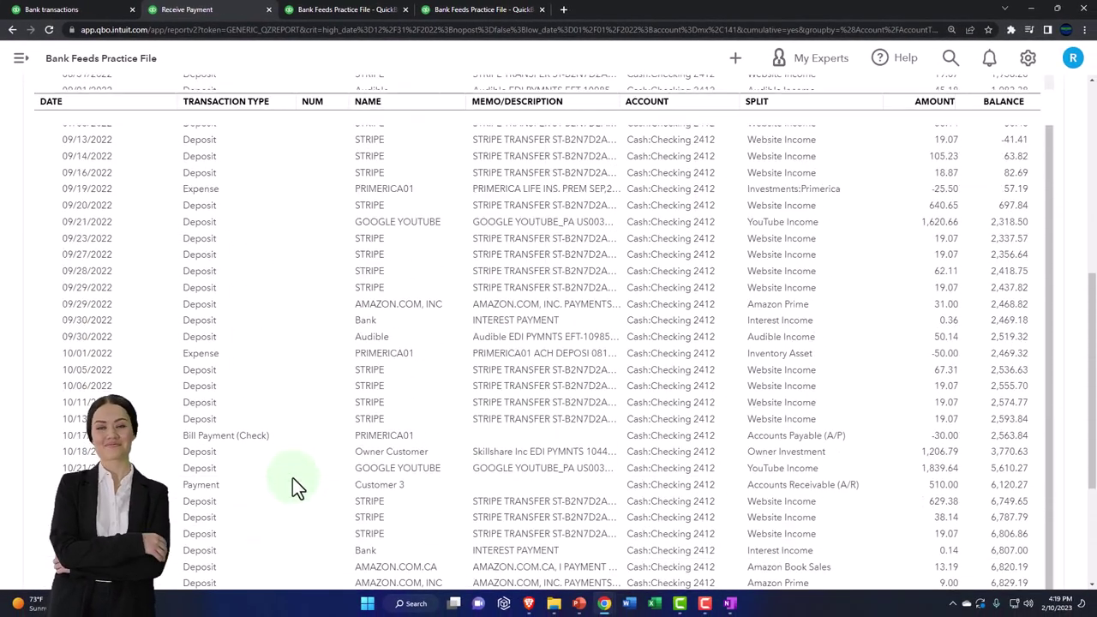
scroll(292, 477, up, 1)
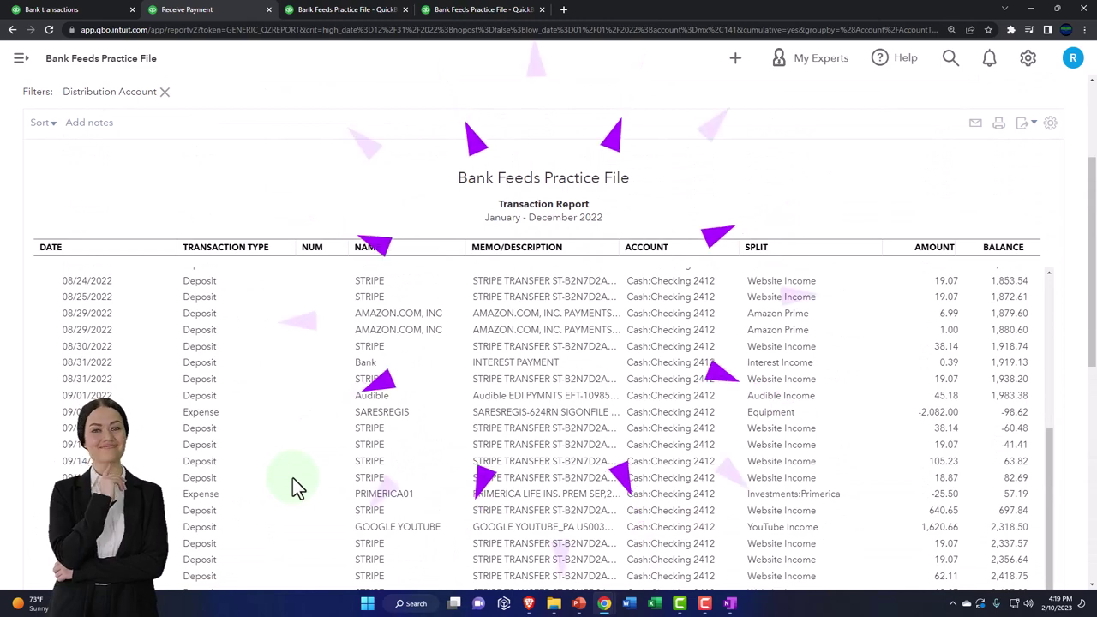
scroll(292, 478, down, 2)
scroll(292, 477, down, 5)
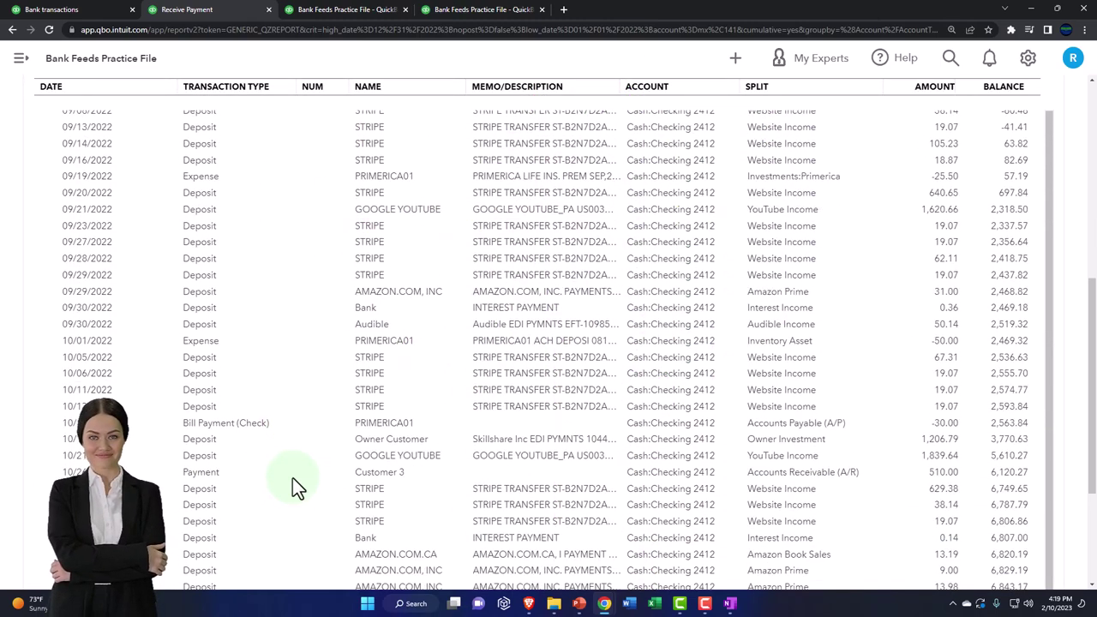
scroll(292, 477, down, 3)
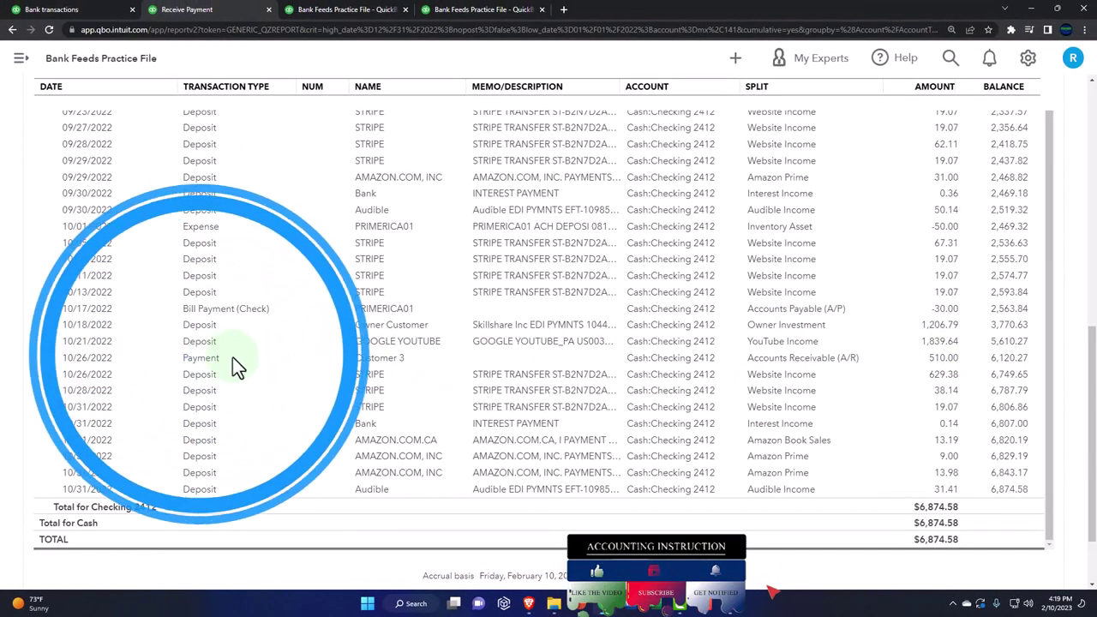
scroll(426, 398, up, 2)
scroll(436, 377, up, 10)
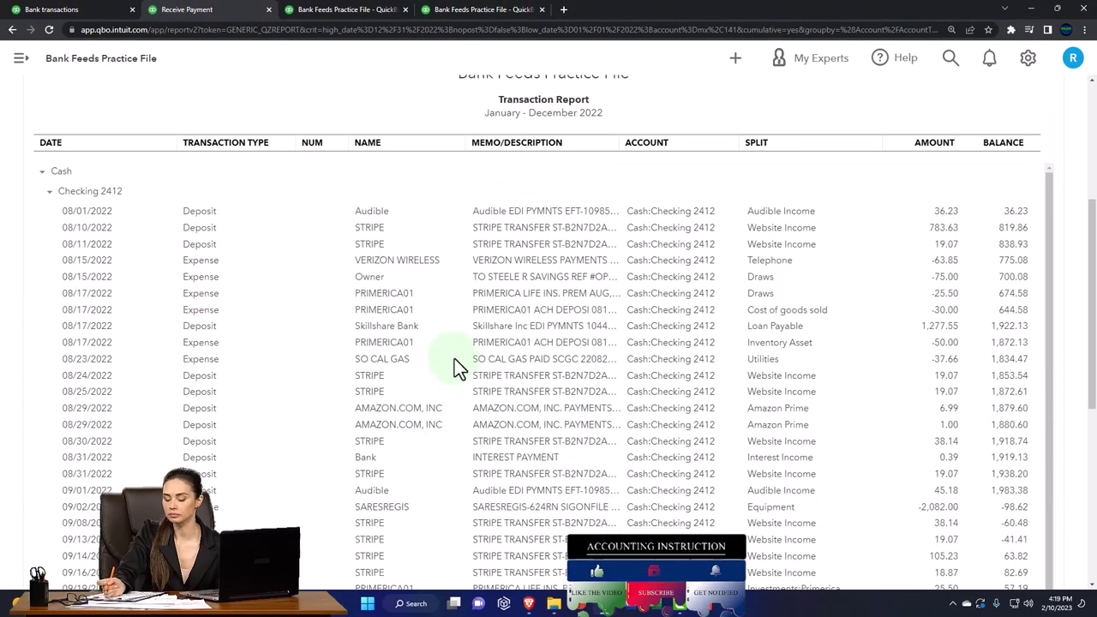
Step: Filter the Checking 2412 transaction report to the Deposit and Payment transaction types and run it
click(880, 143)
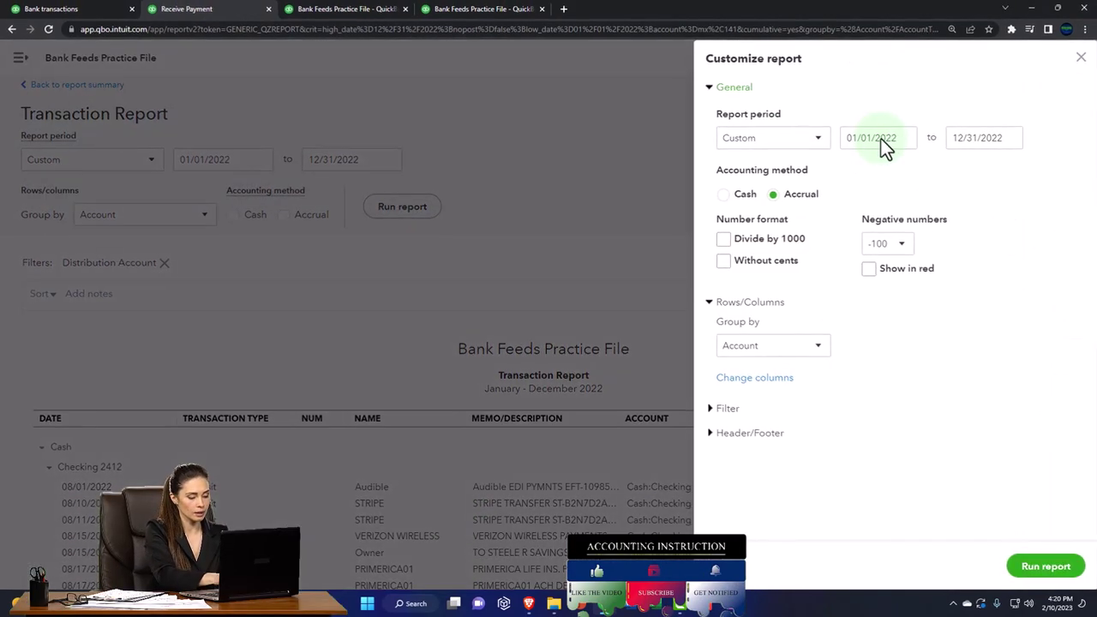
click(727, 406)
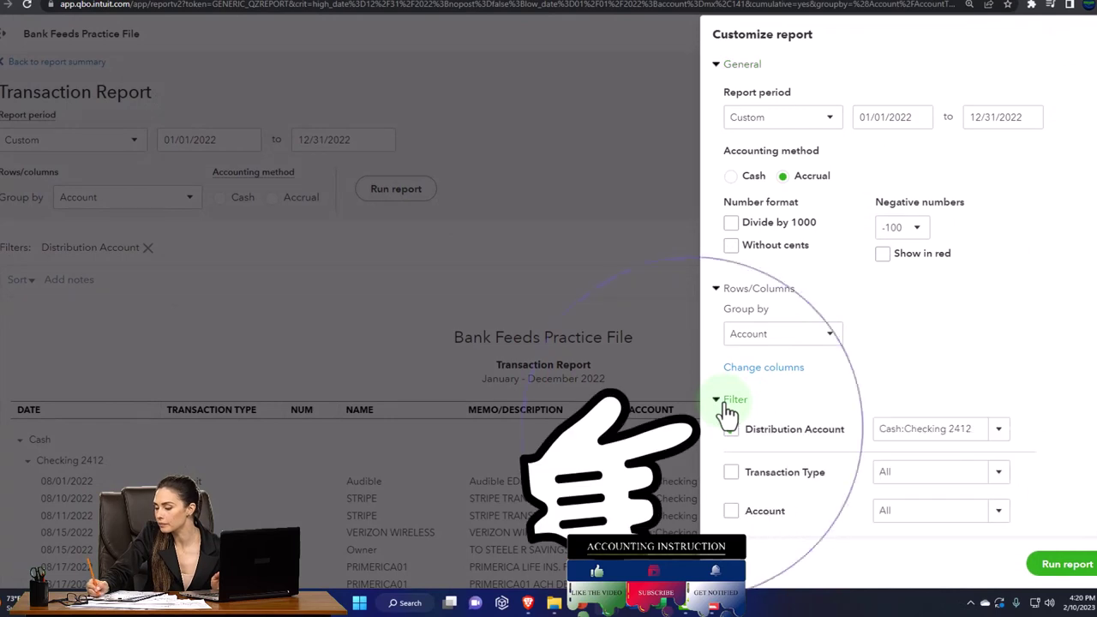
scroll(771, 429, down, 3)
click(992, 352)
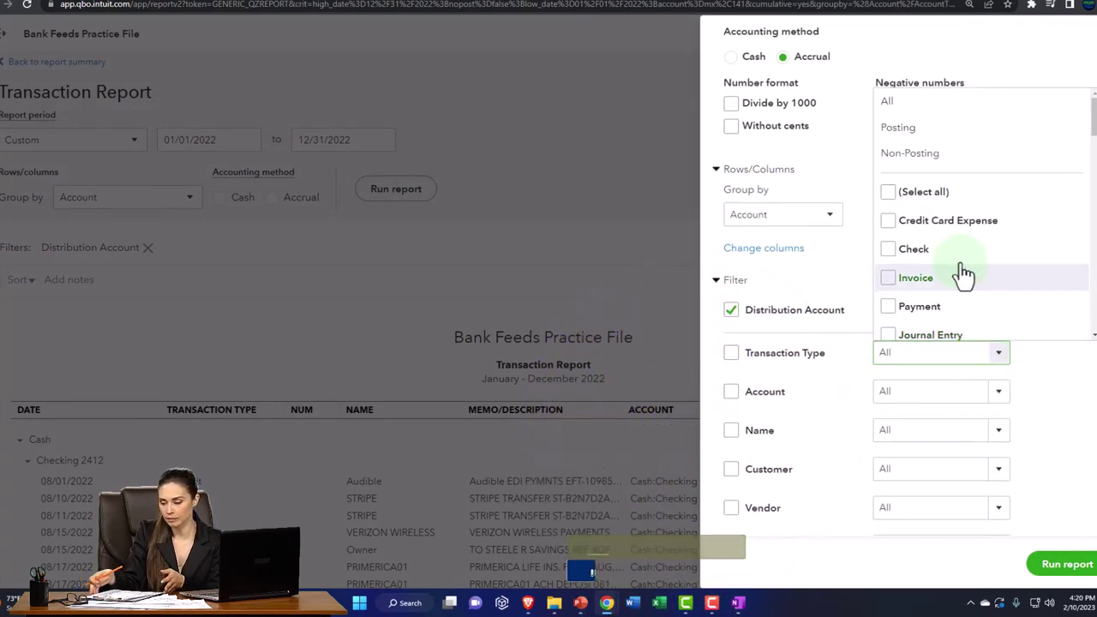
scroll(962, 257, down, 3)
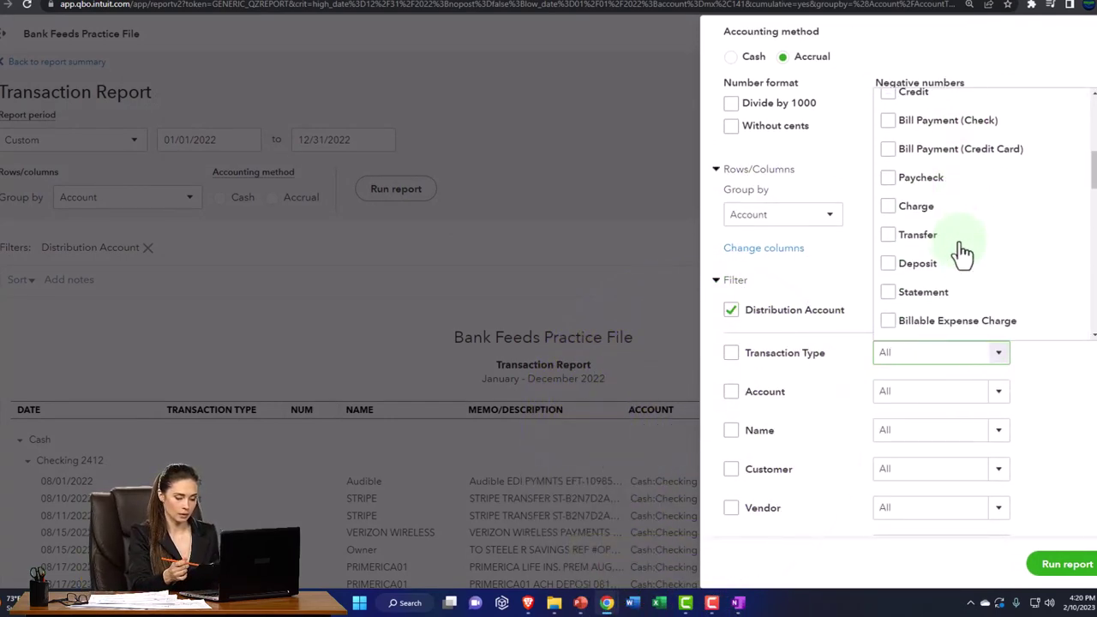
scroll(908, 272, down, 1)
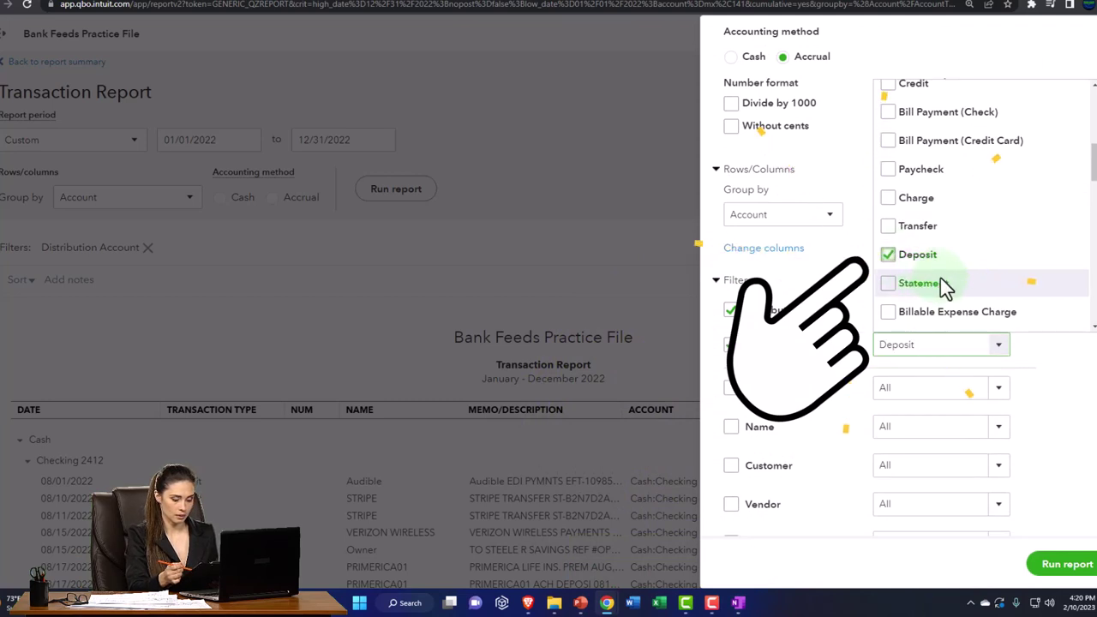
scroll(946, 286, down, 7)
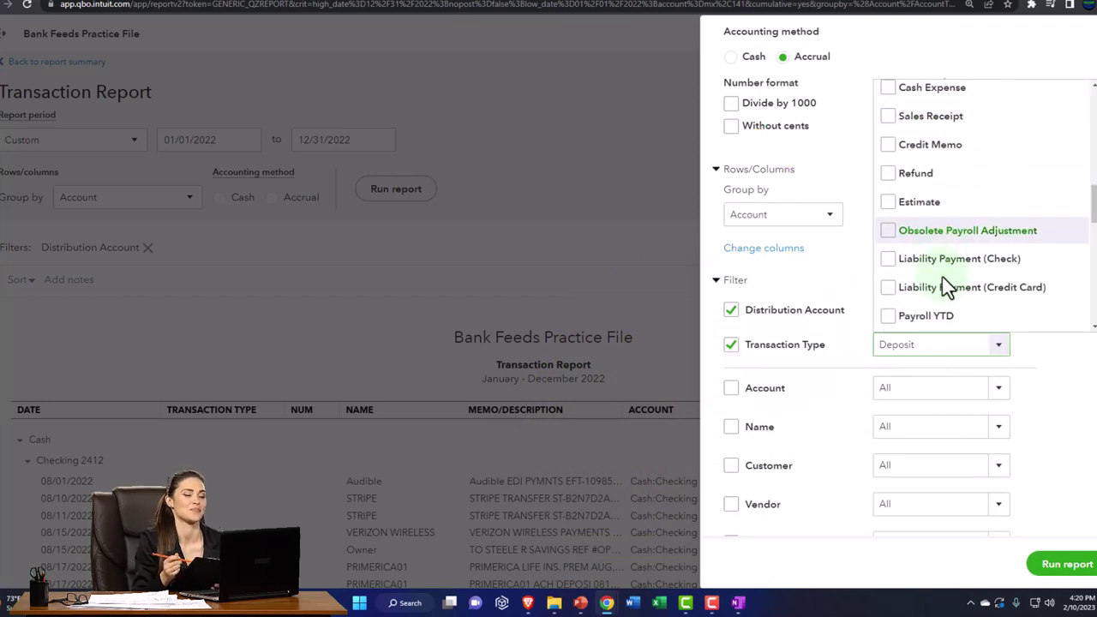
scroll(946, 286, down, 5)
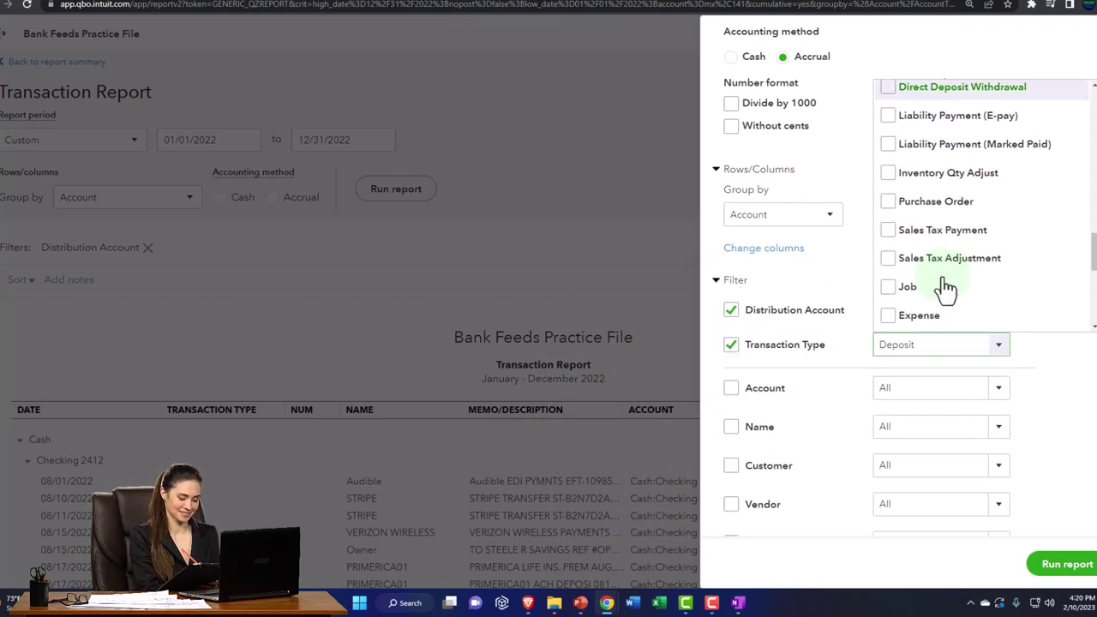
scroll(946, 286, down, 2)
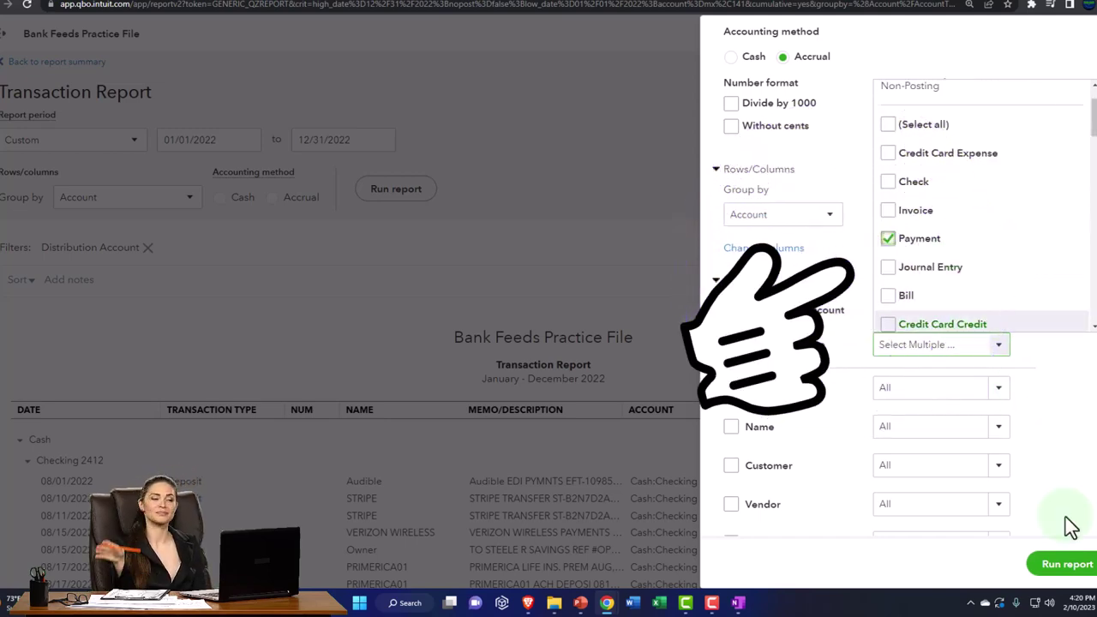
click(1067, 564)
Step: Review the filtered deposits and payments, open Customer 3's 10/26/2022 payment, and go back to the report summary
scroll(460, 497, down, 2)
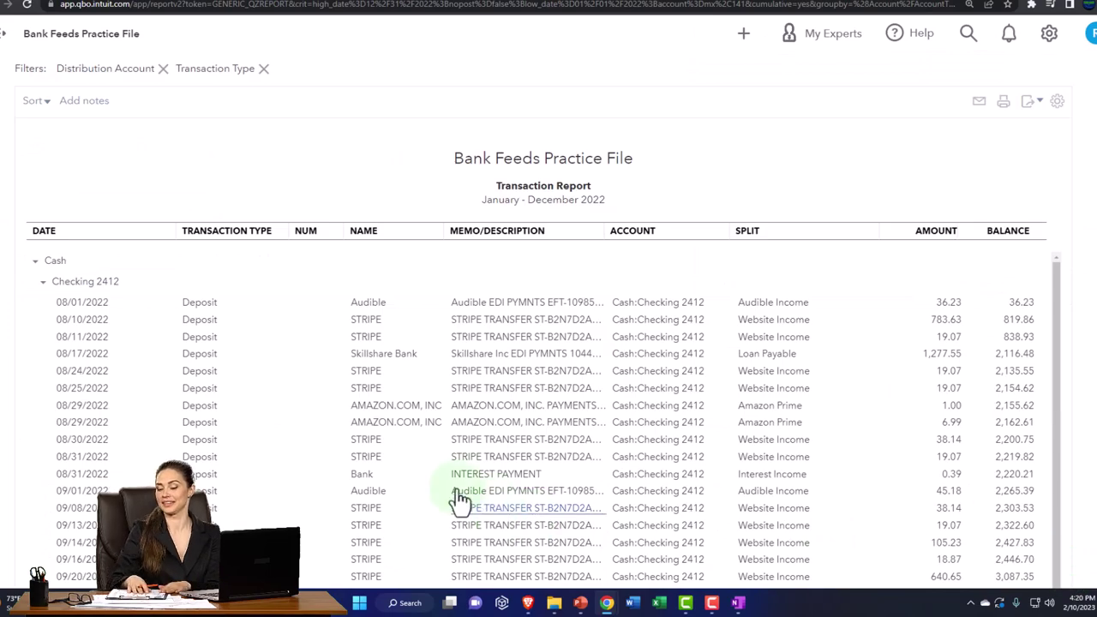
scroll(259, 454, down, 5)
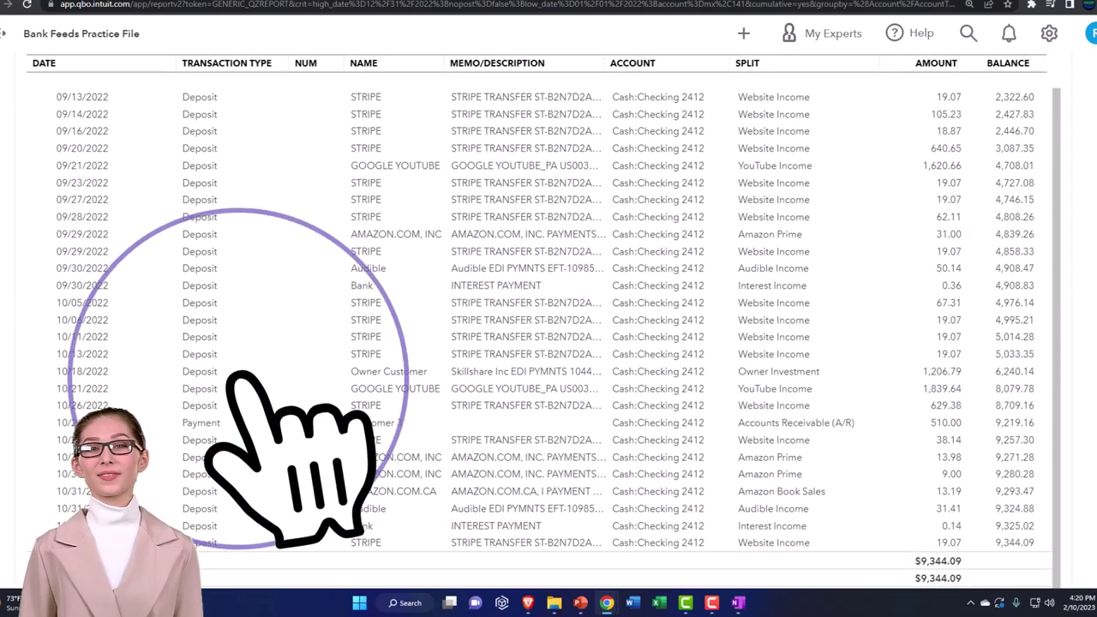
scroll(223, 377, down, 1)
scroll(268, 453, up, 4)
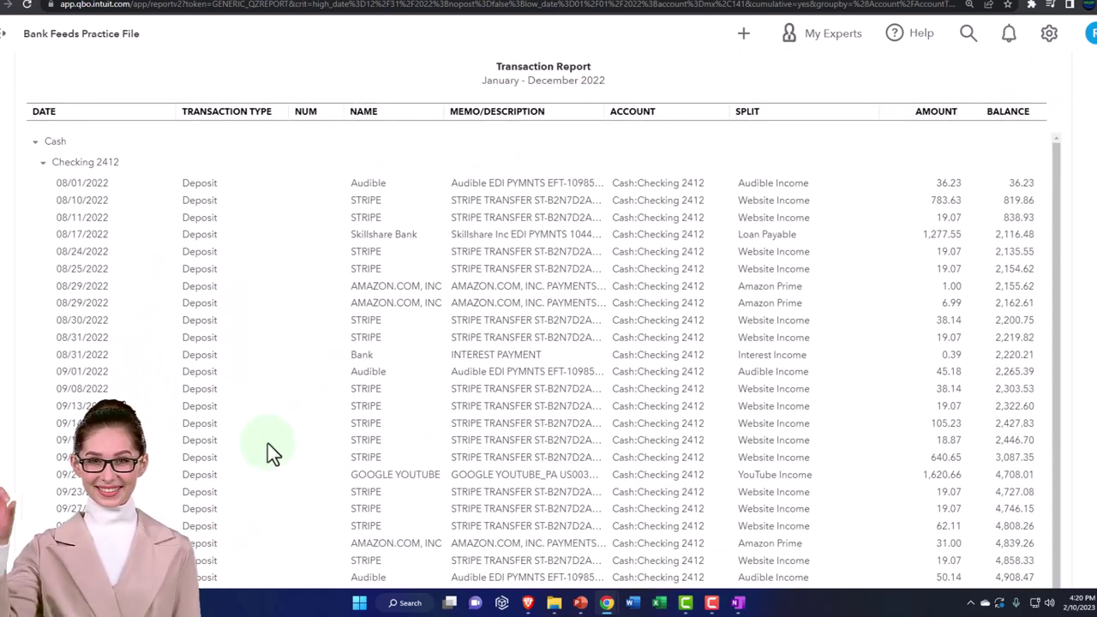
scroll(272, 453, down, 4)
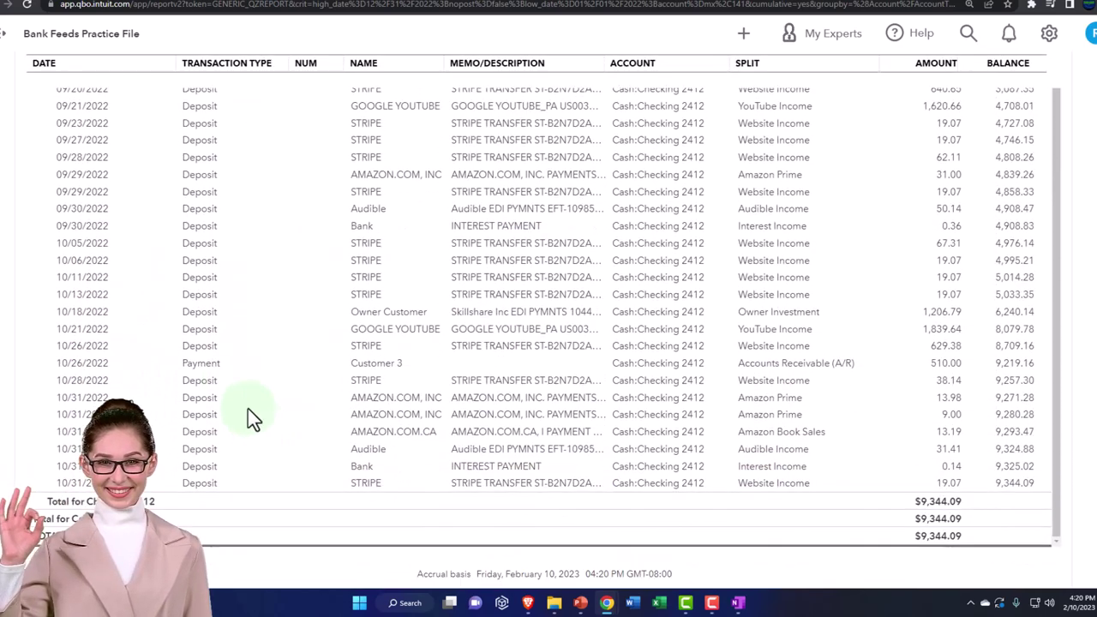
click(214, 371)
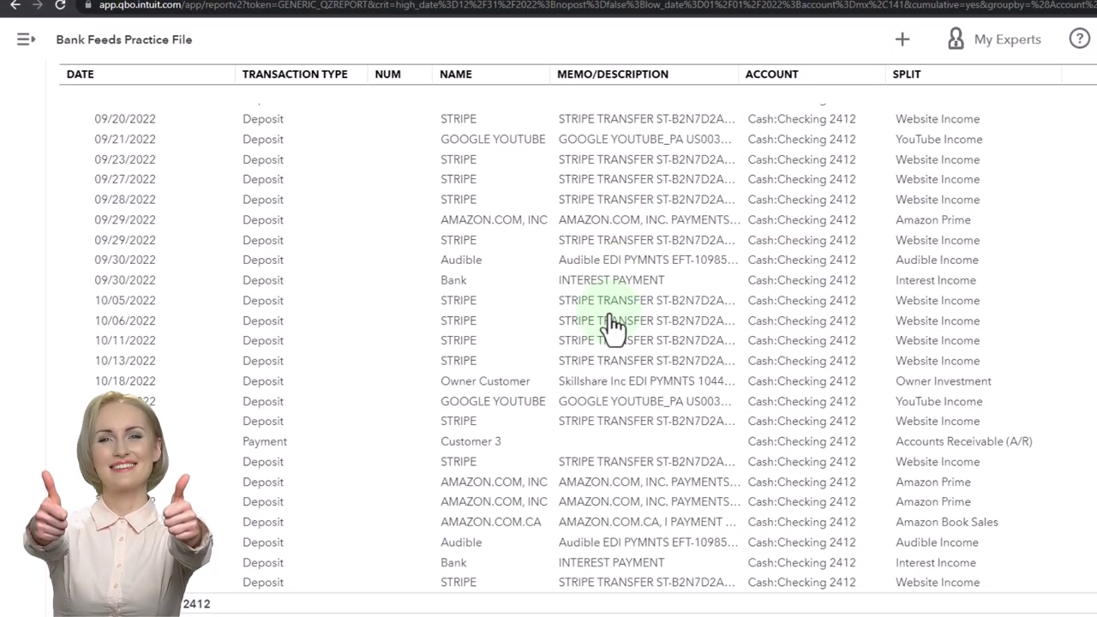
scroll(611, 326, down, 1)
scroll(187, 289, up, 10)
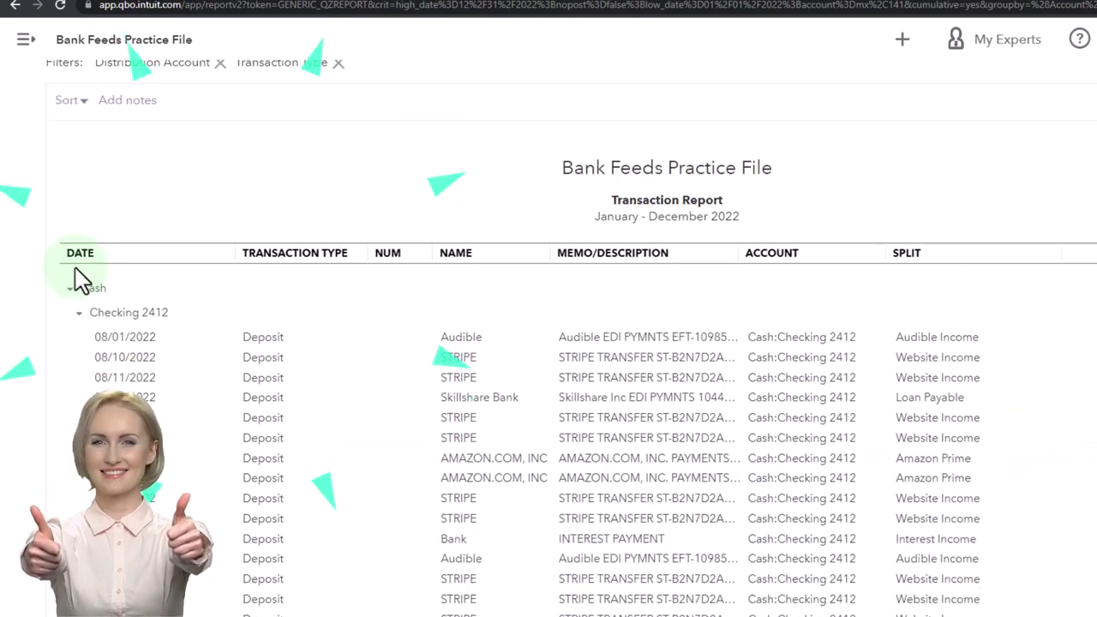
click(112, 84)
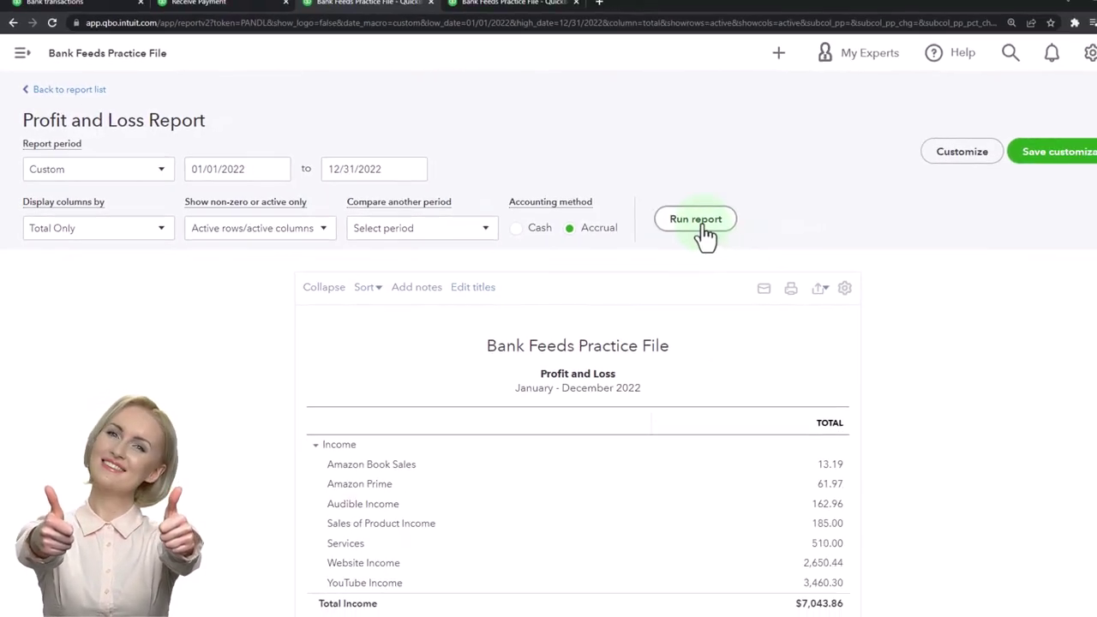
Step: Check the income lines on the Profit and Loss, and rerun the A/R Aging Summary as of 02/10/2023
scroll(667, 257, down, 2)
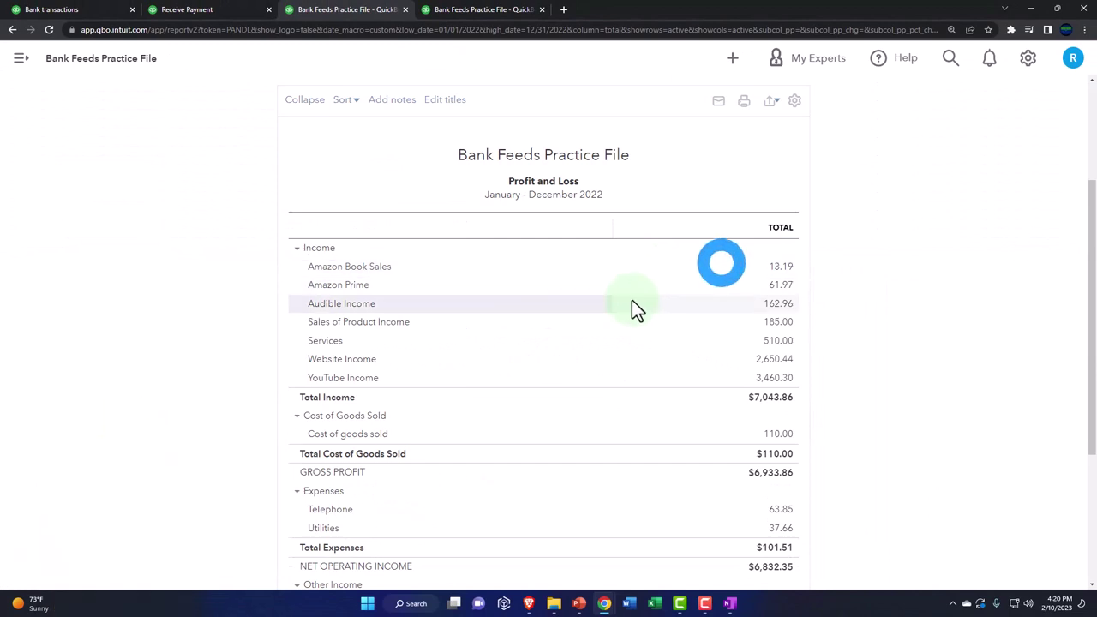
click(471, 12)
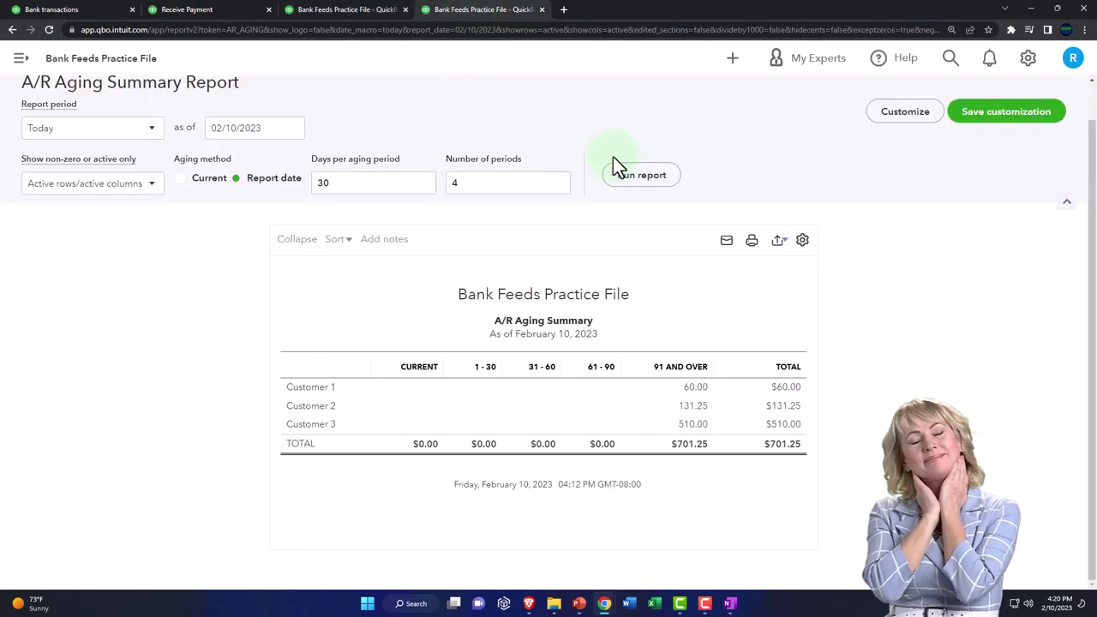
click(654, 178)
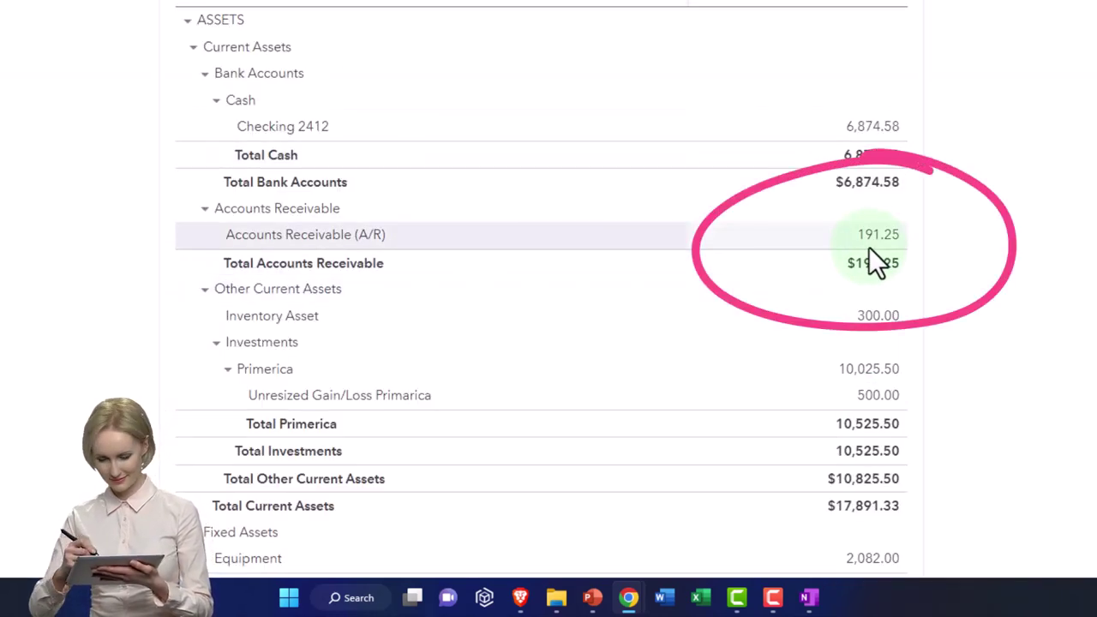
Step: Go from the bank transactions to the Sales customer list and open Customer 3's transaction list
click(83, 12)
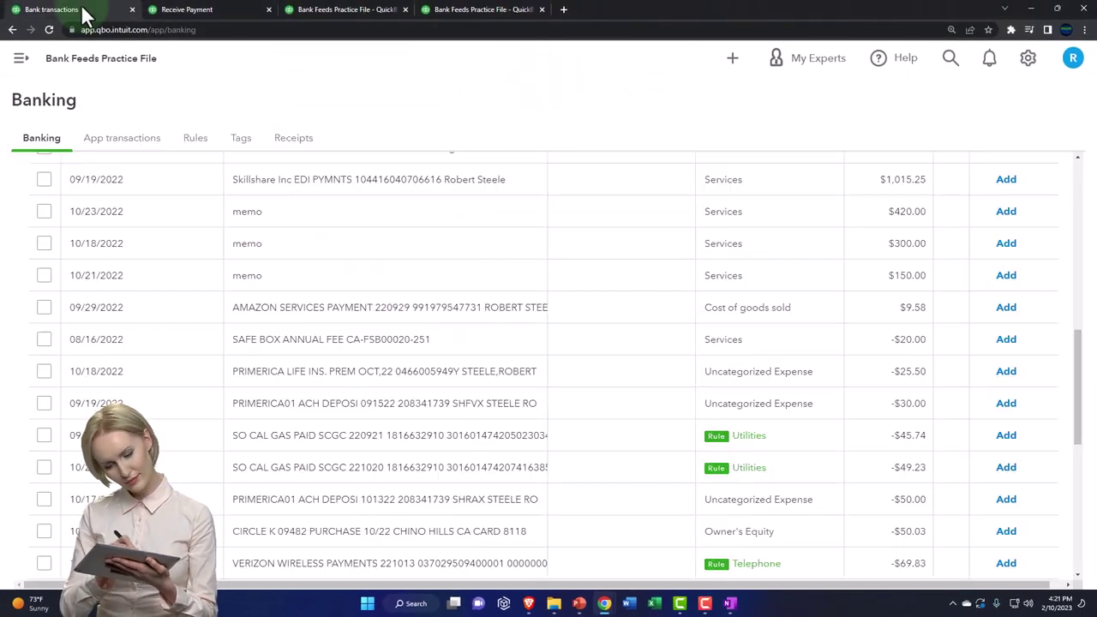
scroll(169, 317, up, 10)
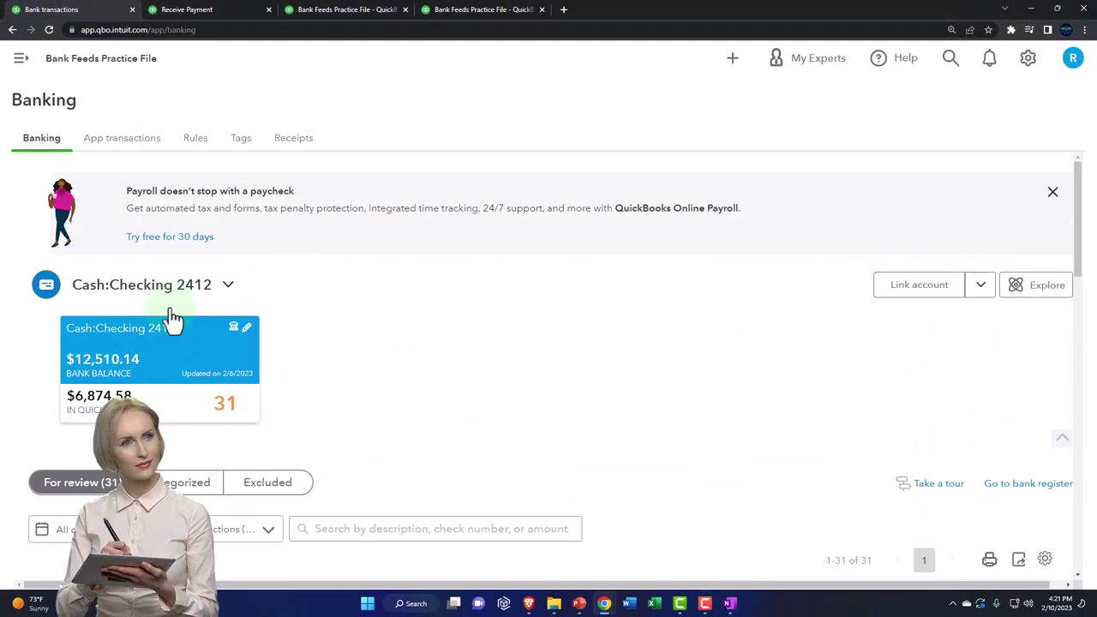
click(22, 60)
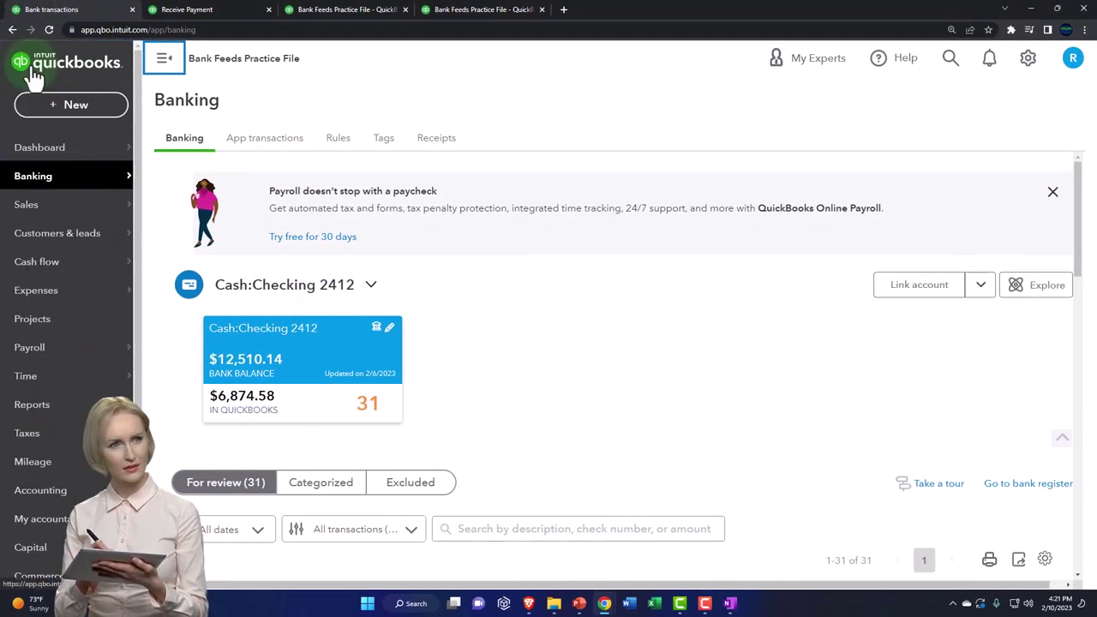
click(34, 206)
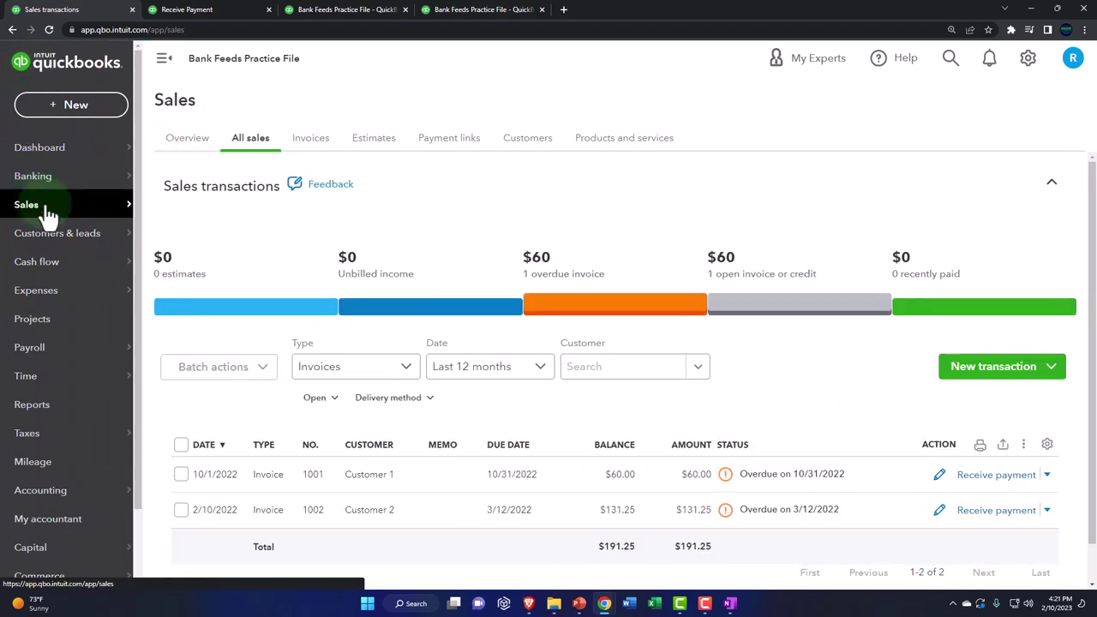
click(529, 146)
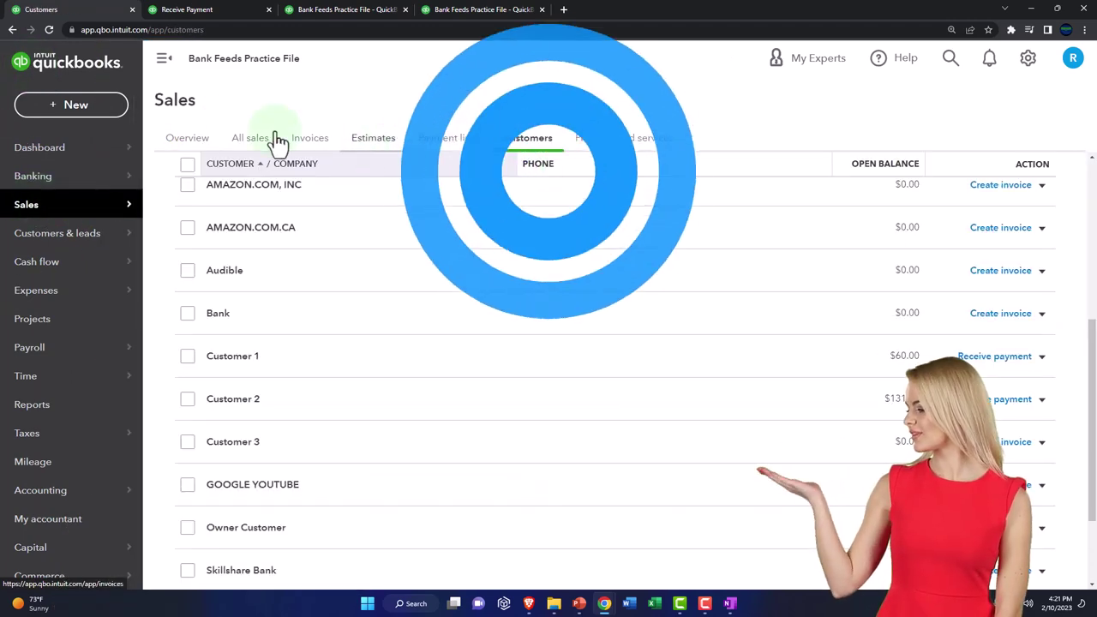
click(161, 62)
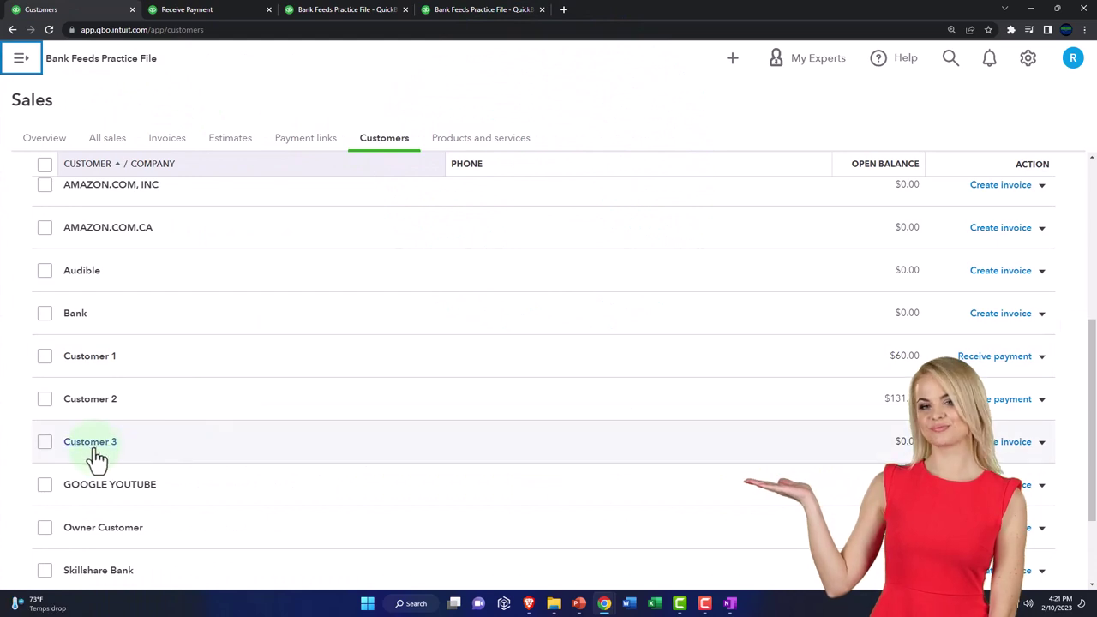
click(91, 444)
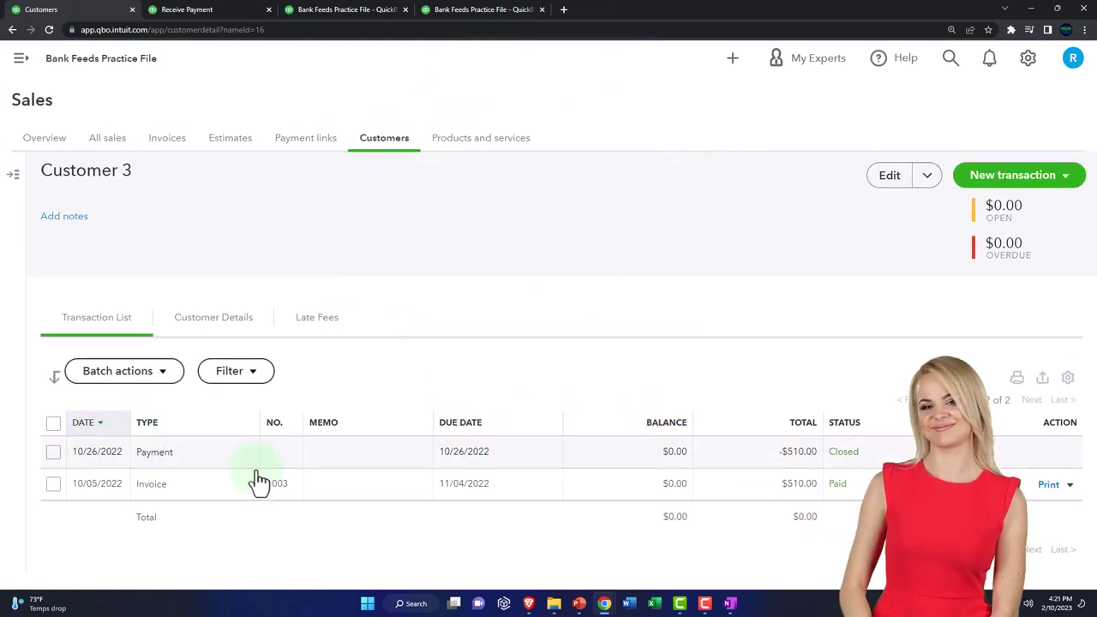
Step: Open Customer 3's invoice 1003 dated 10/05/2022, view the payment linked to it, and close the payment form
click(792, 485)
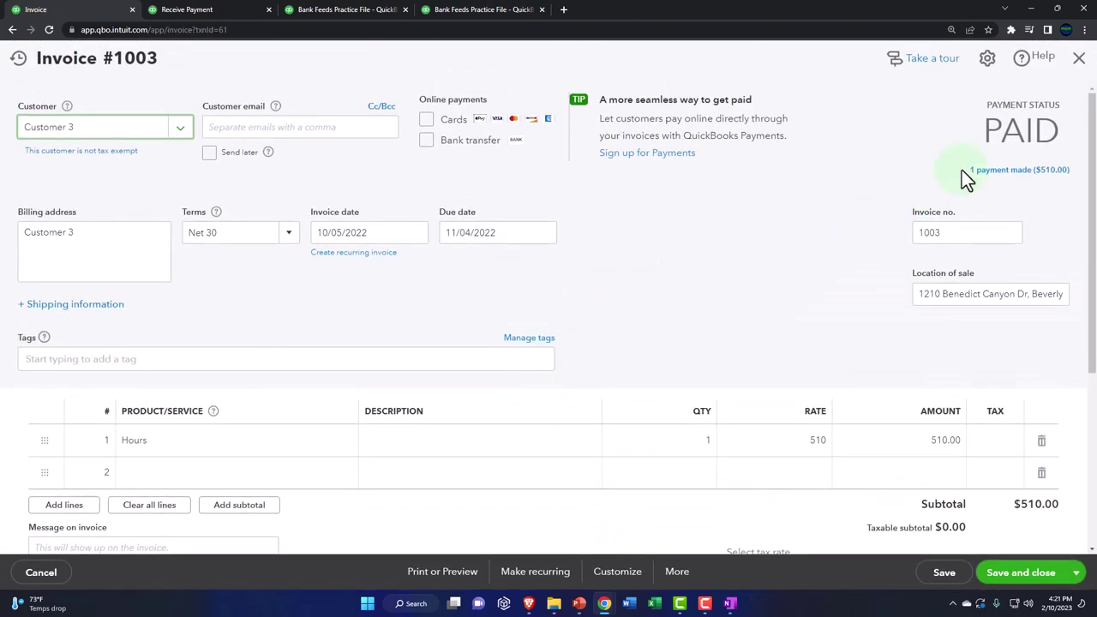
click(1015, 175)
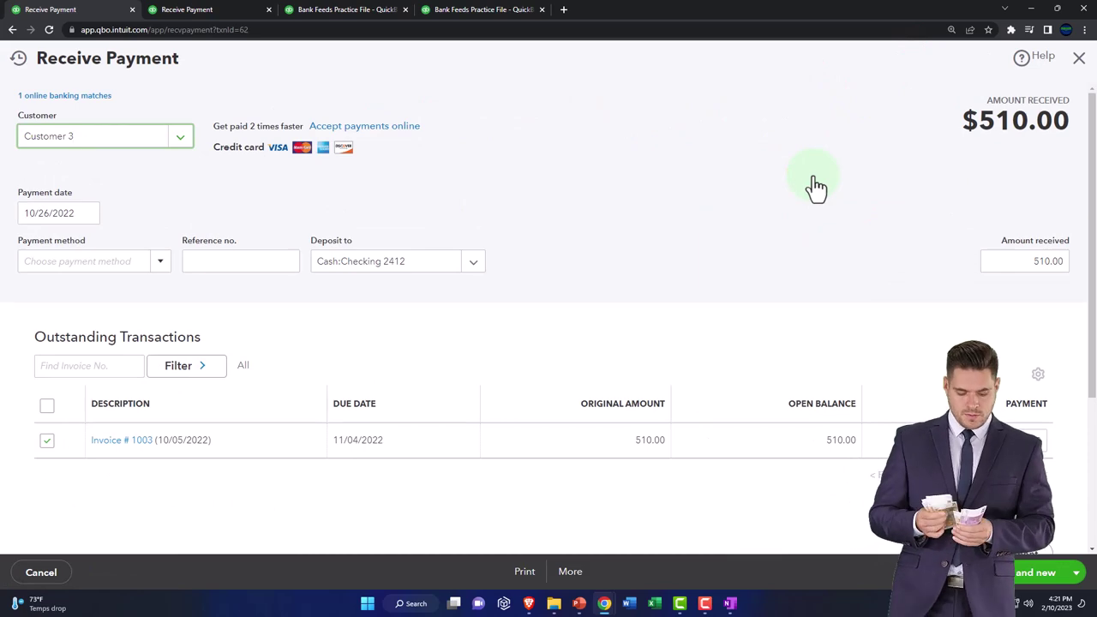
click(1078, 62)
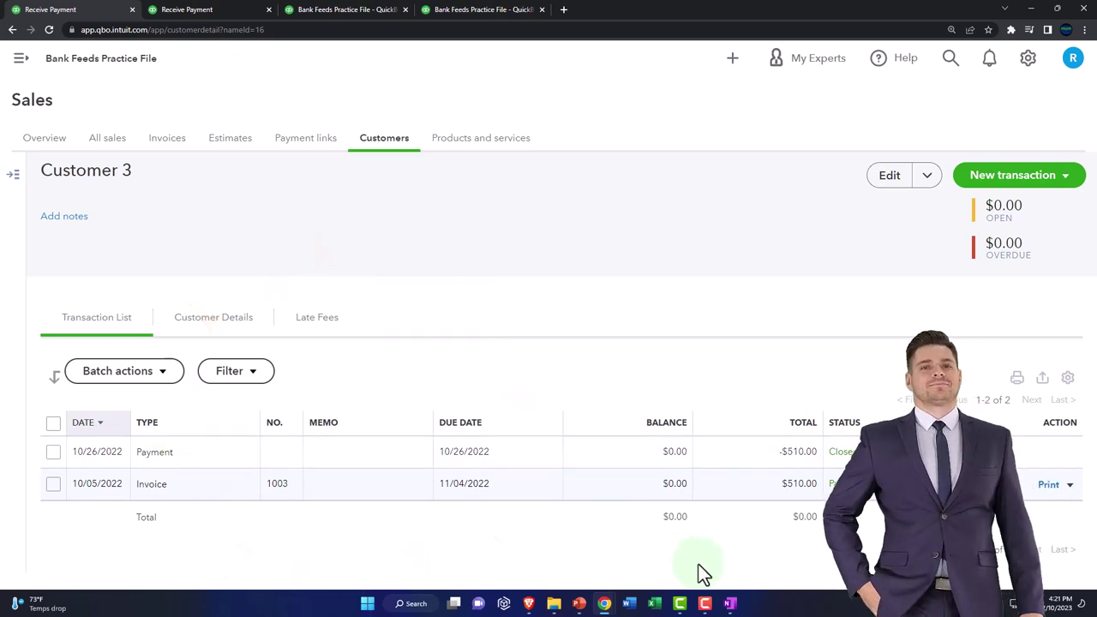
Step: Switch to OneNote to review the invoice, receive payment and deposit flow in the flowchart, and minimize the window
click(729, 603)
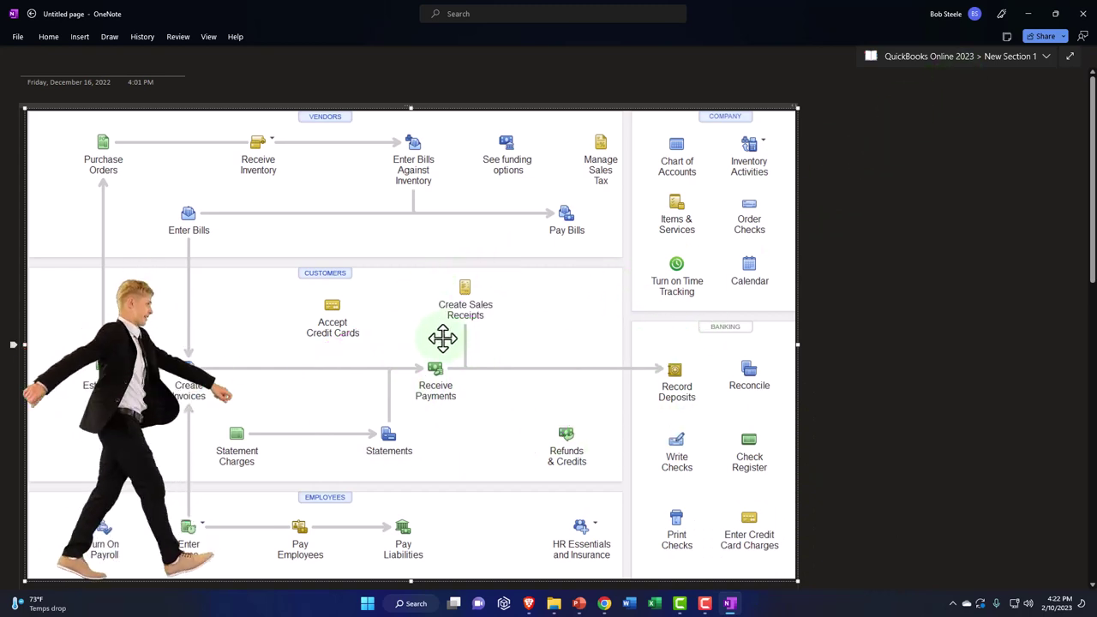
click(1031, 15)
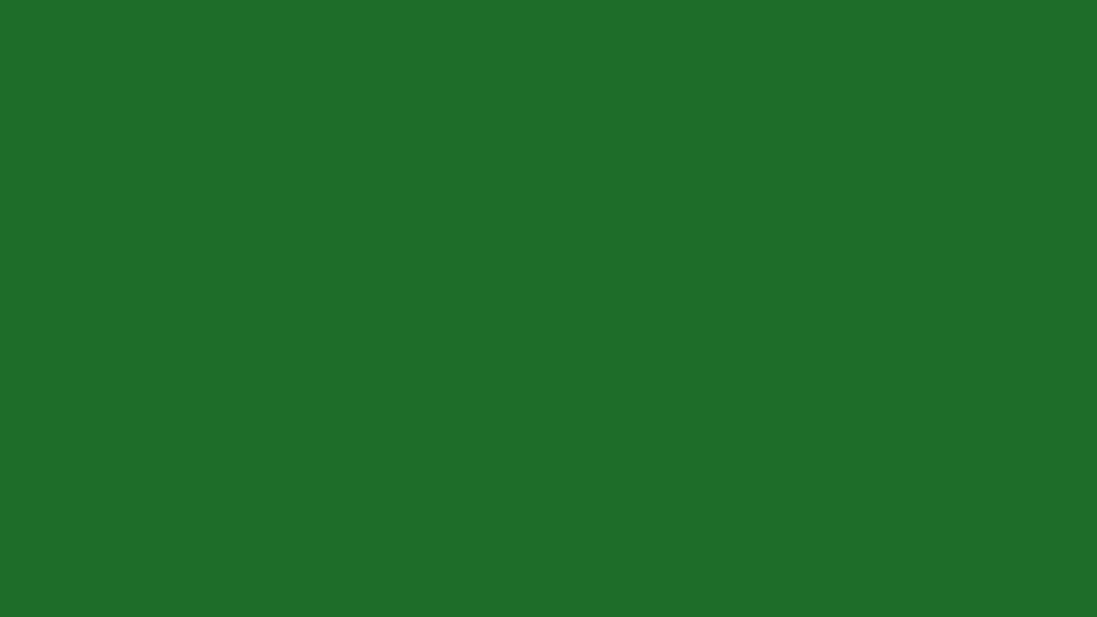